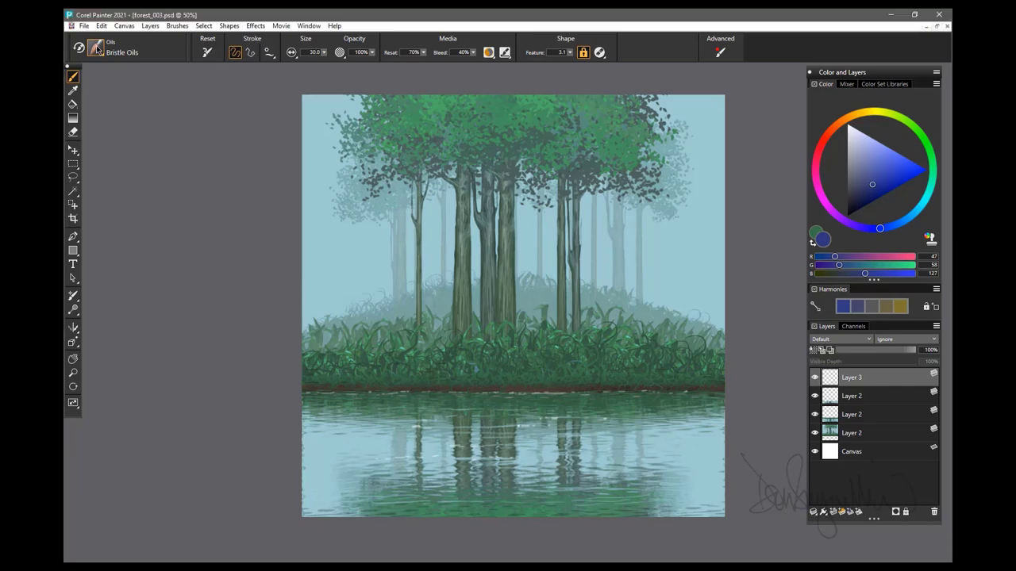
# Drag Bristle Oils into a new Custom 5 palette inside a drawer named 'junk drawer'.
pyautogui.moveTo(96, 49); pyautogui.dragTo(159, 162)
pyautogui.moveTo(160, 162); pyautogui.dragTo(204, 172)
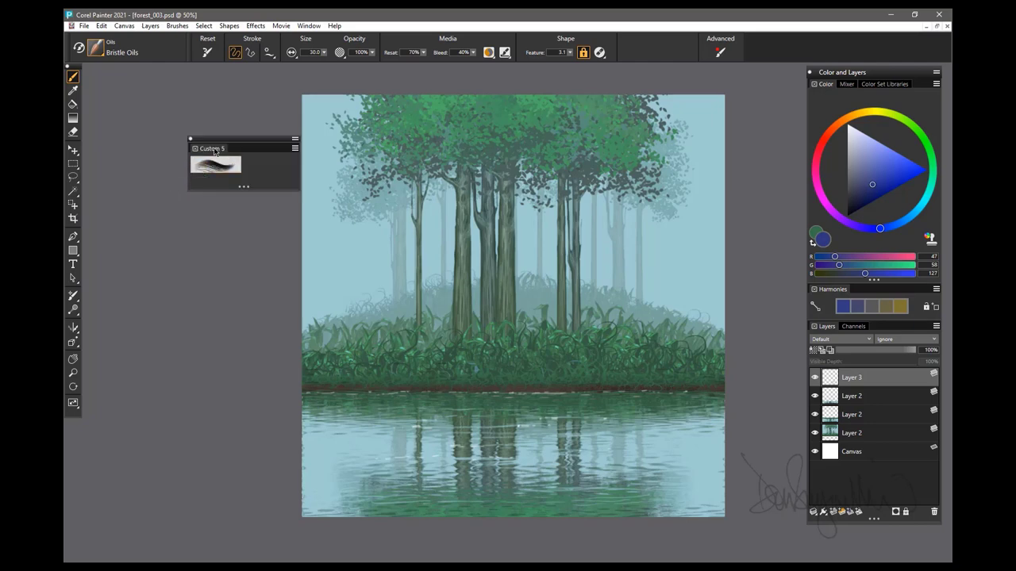
pyautogui.click(295, 147)
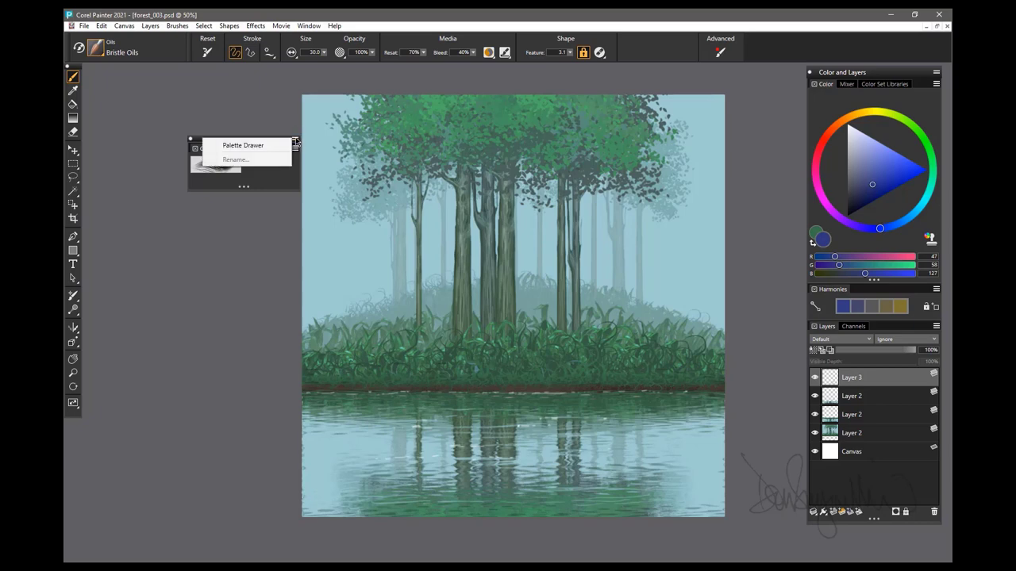
pyautogui.click(256, 146)
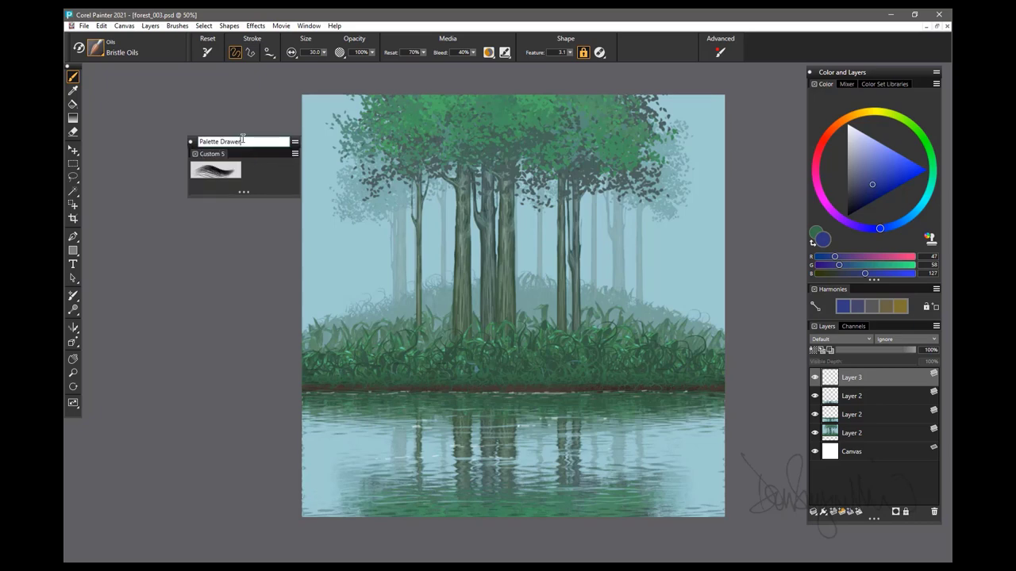
pyautogui.tripleClick(236, 144)
pyautogui.write('junk drawer')
# Try large then small icons, and switch Bristle Oils to Text View.
pyautogui.click(233, 97)
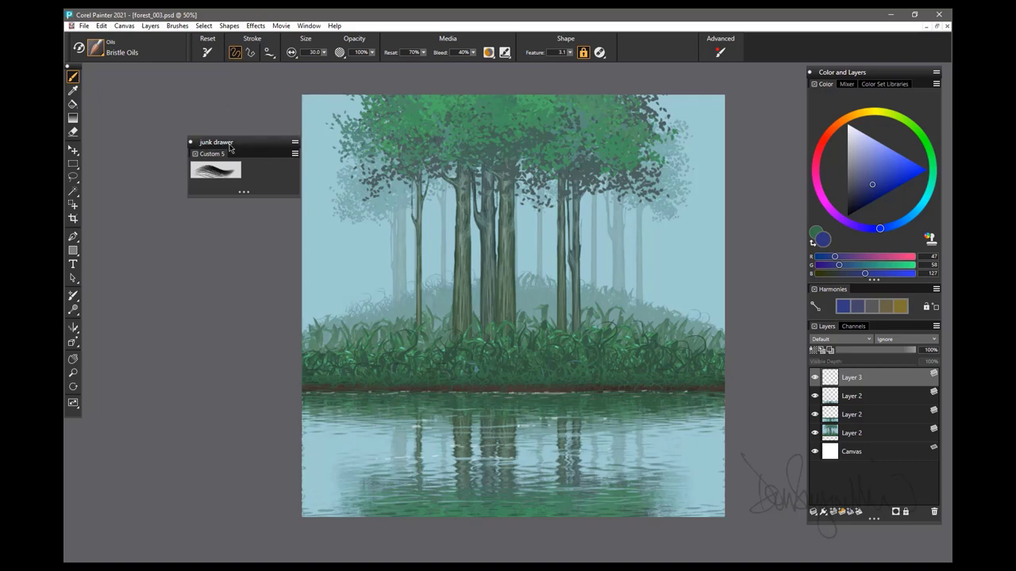
pyautogui.click(294, 154)
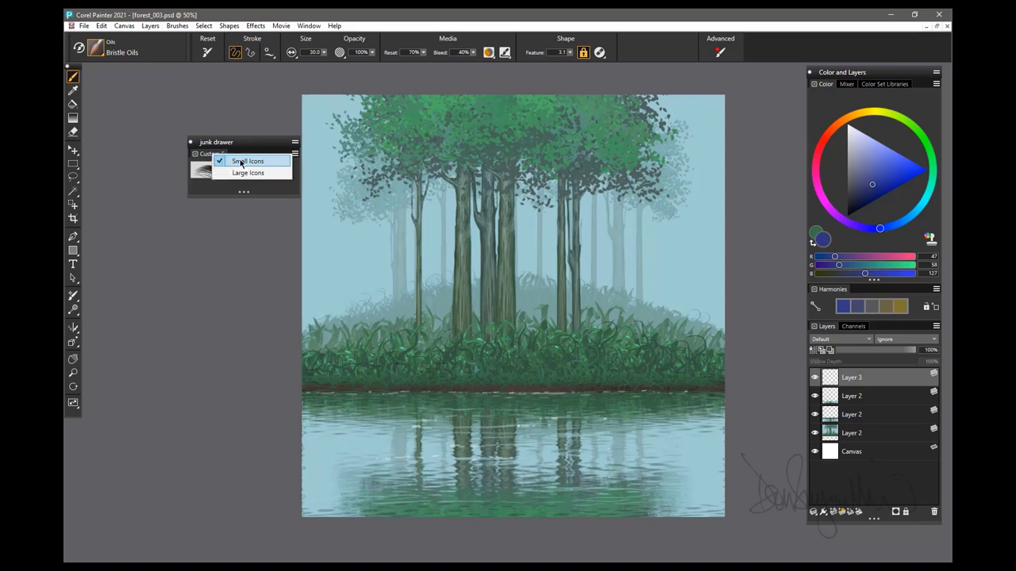
pyautogui.click(240, 173)
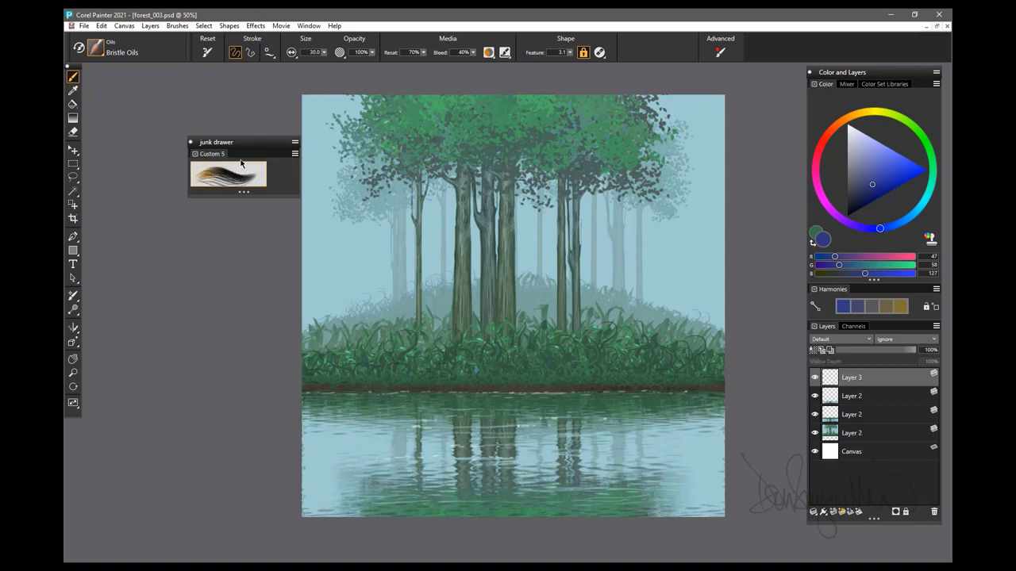
pyautogui.click(294, 153)
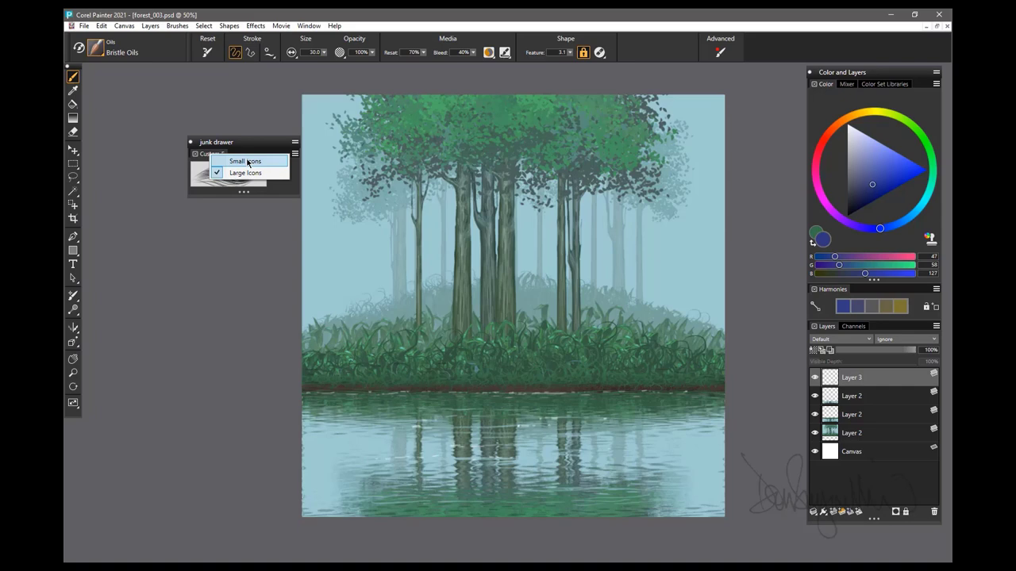
pyautogui.click(256, 162)
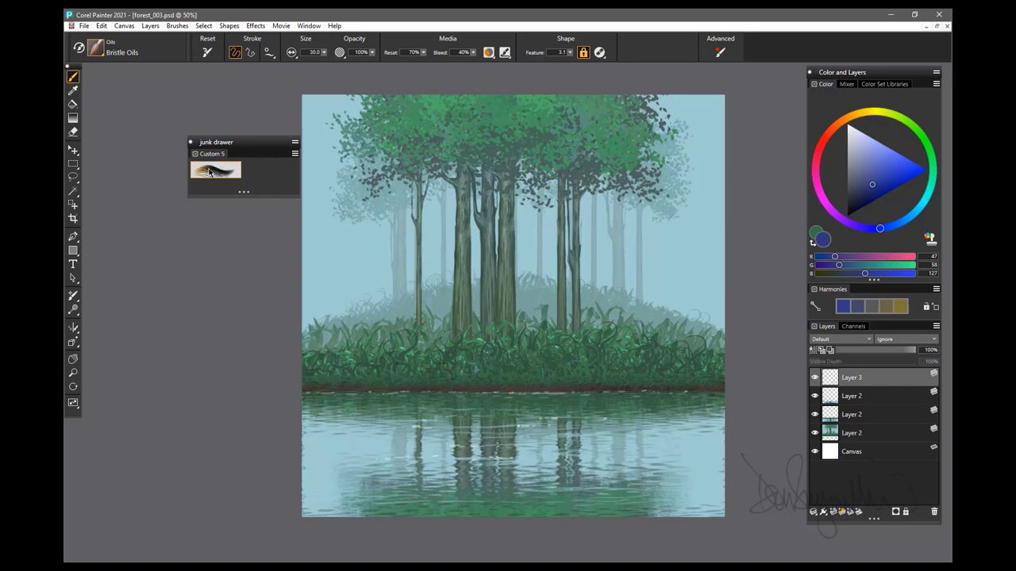
pyautogui.rightClick(211, 171)
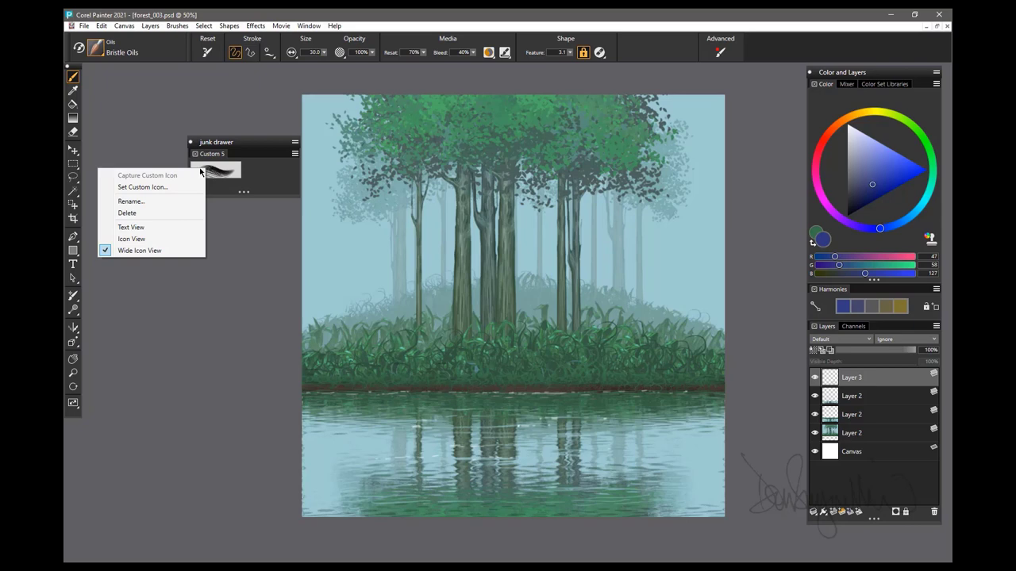
pyautogui.click(137, 228)
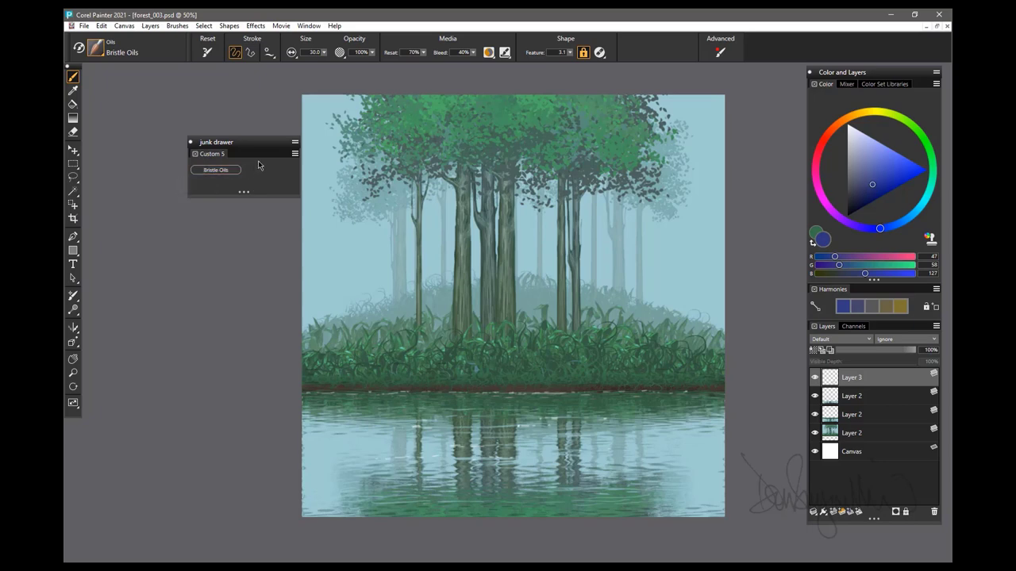
# Try a large Bristle Oils text button, then return it to small.
pyautogui.click(295, 154)
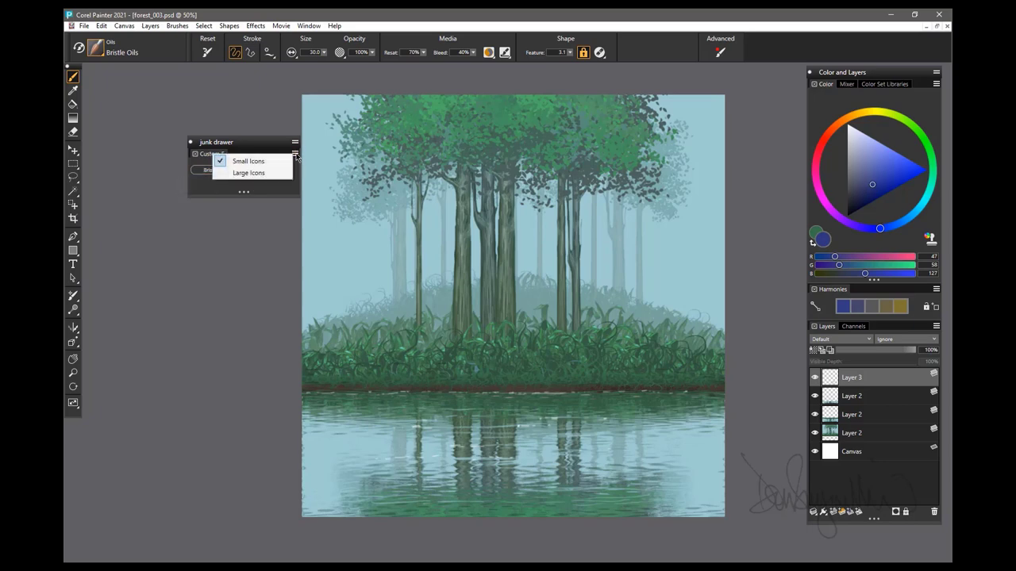
pyautogui.click(249, 173)
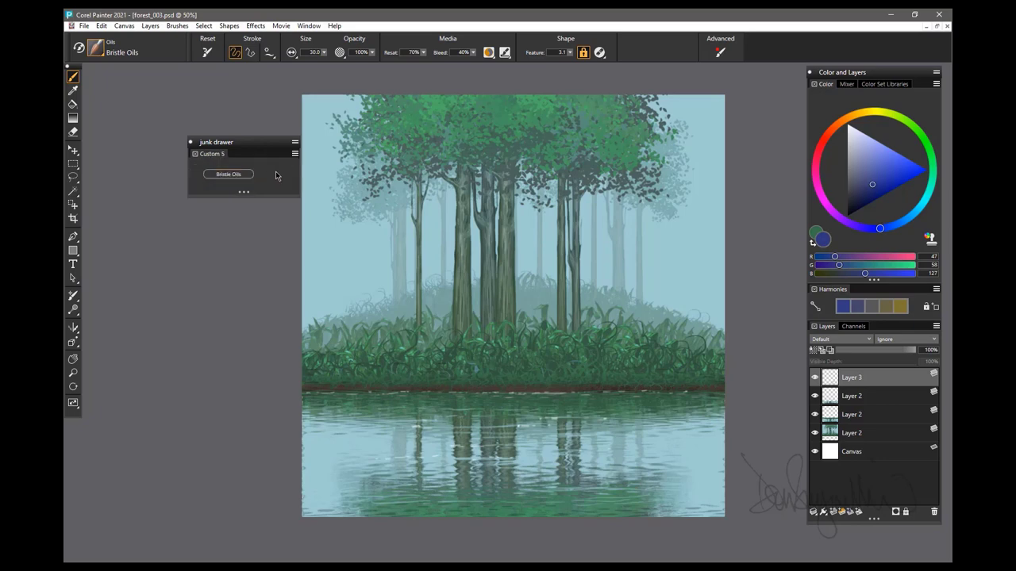
pyautogui.click(296, 156)
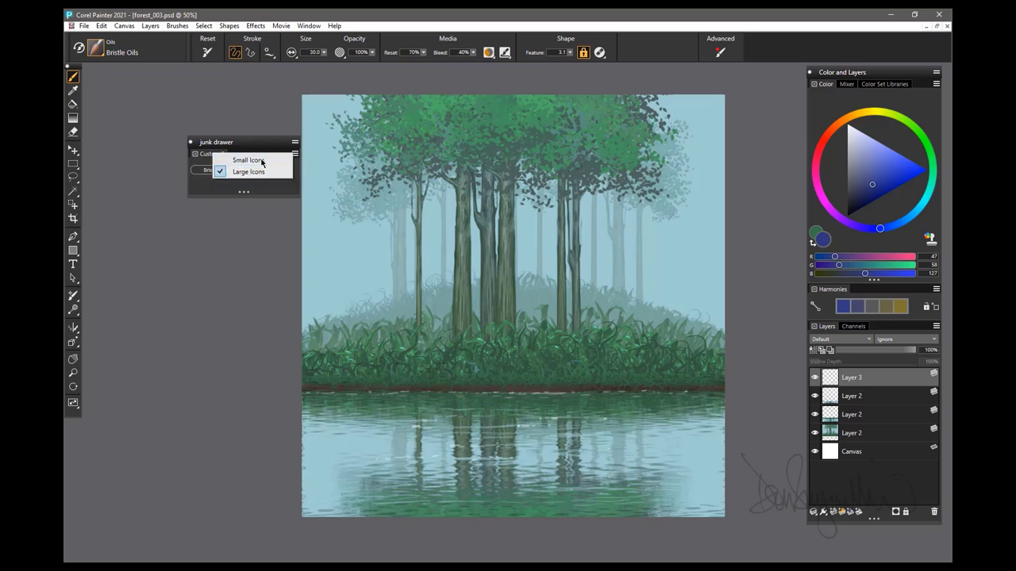
pyautogui.click(264, 164)
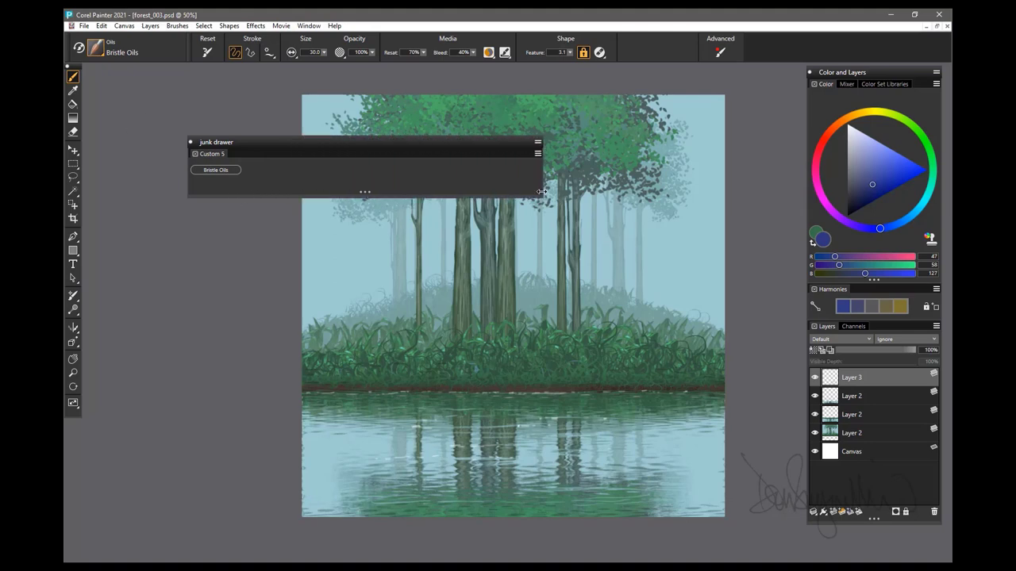
# Widen the junk drawer to the right and move it up over the canvas top.
pyautogui.moveTo(299, 176); pyautogui.dragTo(605, 175)
pyautogui.moveTo(369, 144); pyautogui.dragTo(340, 176)
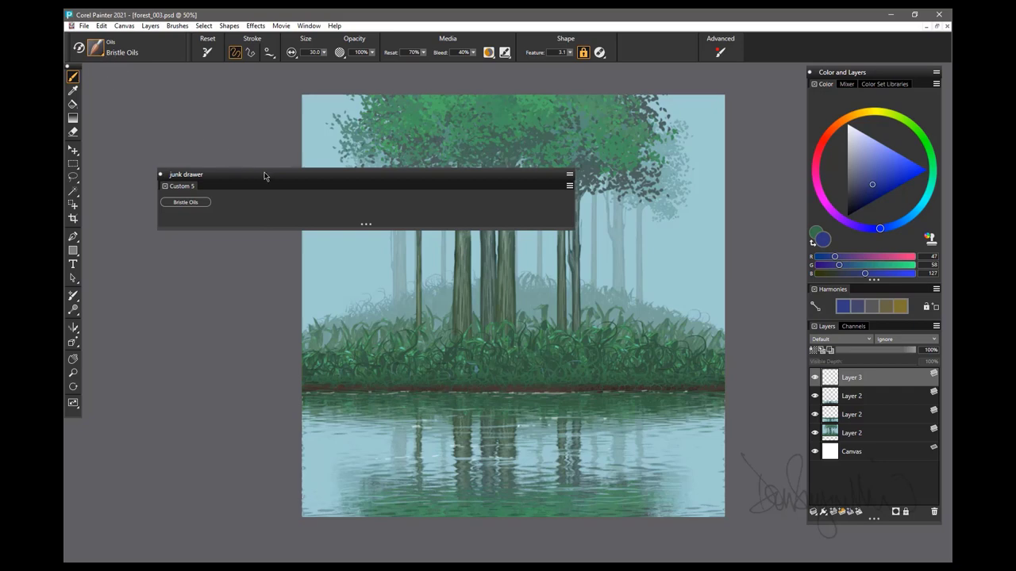
pyautogui.moveTo(262, 176); pyautogui.dragTo(378, 122)
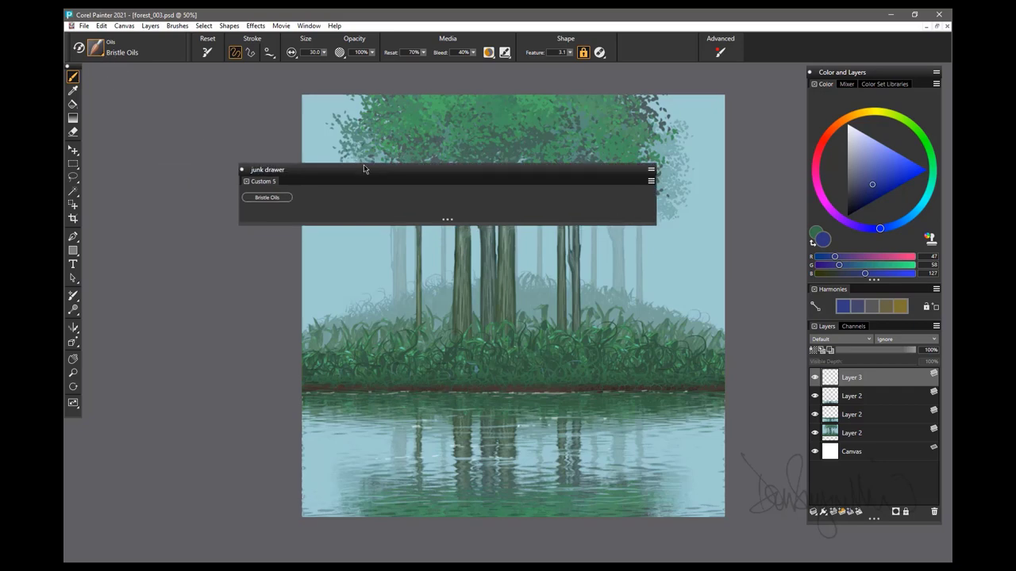
# Add Spray-Size-P, Sharp Triple Knife and a Pattern Pens brush from the Brush Library to the junk drawer.
pyautogui.click(95, 51)
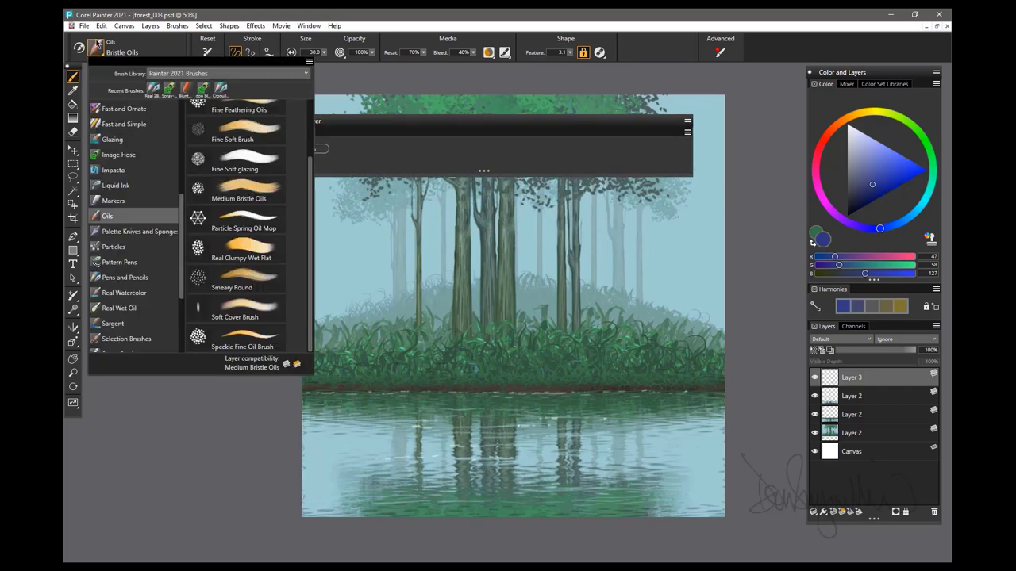
pyautogui.click(362, 121)
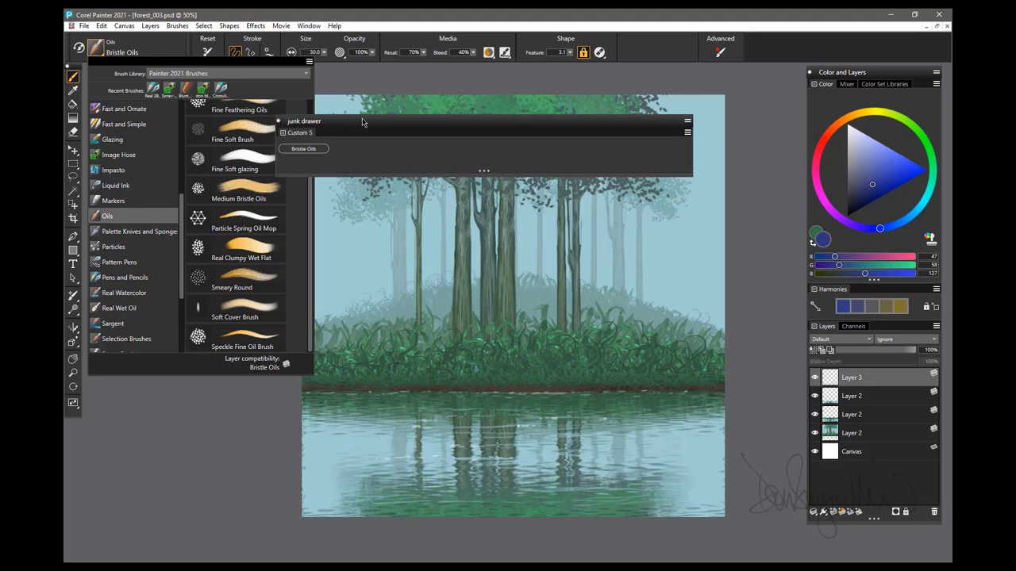
pyautogui.moveTo(363, 121); pyautogui.dragTo(431, 132)
pyautogui.click(105, 57)
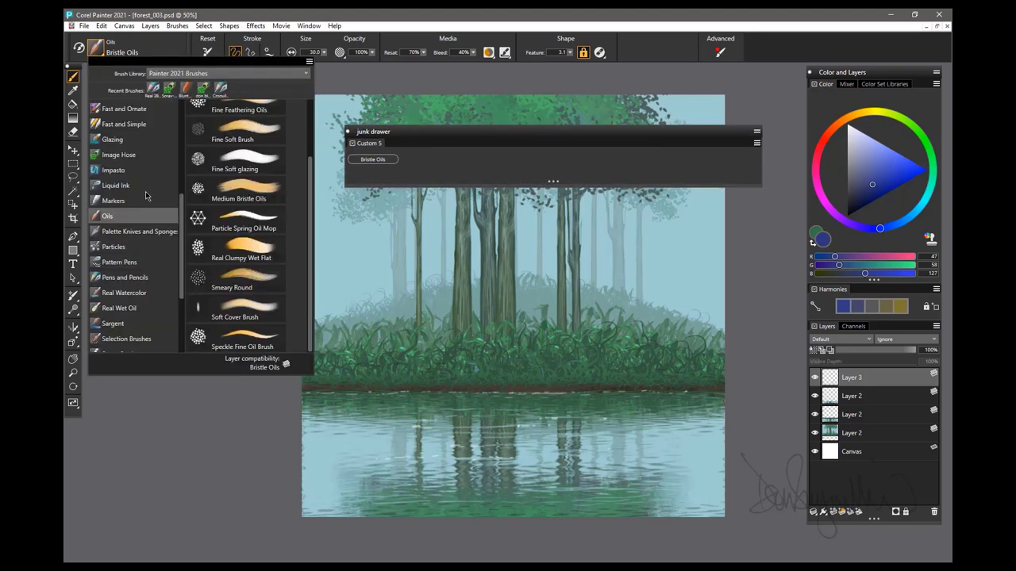
pyautogui.click(119, 154)
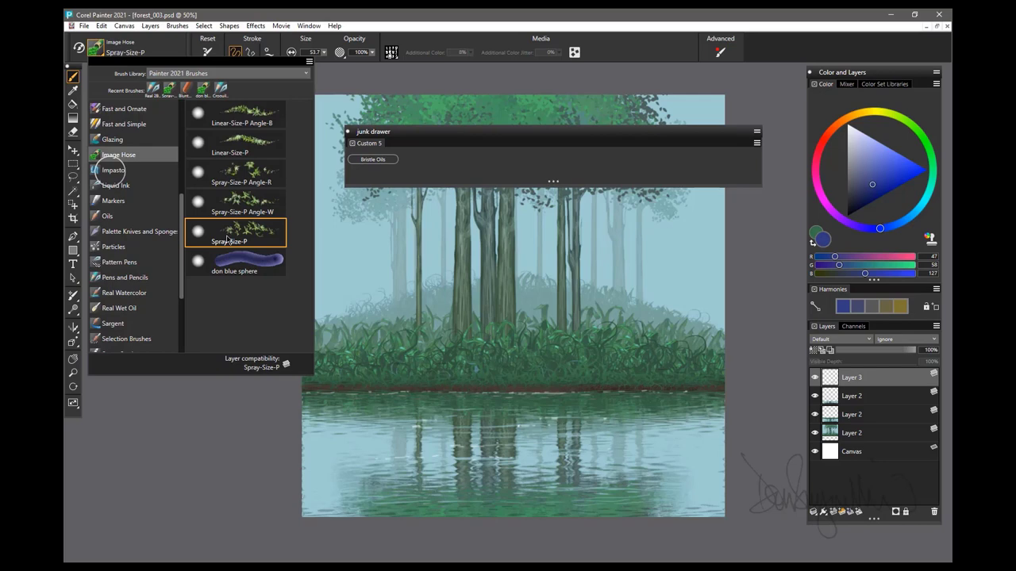
pyautogui.moveTo(225, 244); pyautogui.dragTo(426, 159)
pyautogui.click(109, 230)
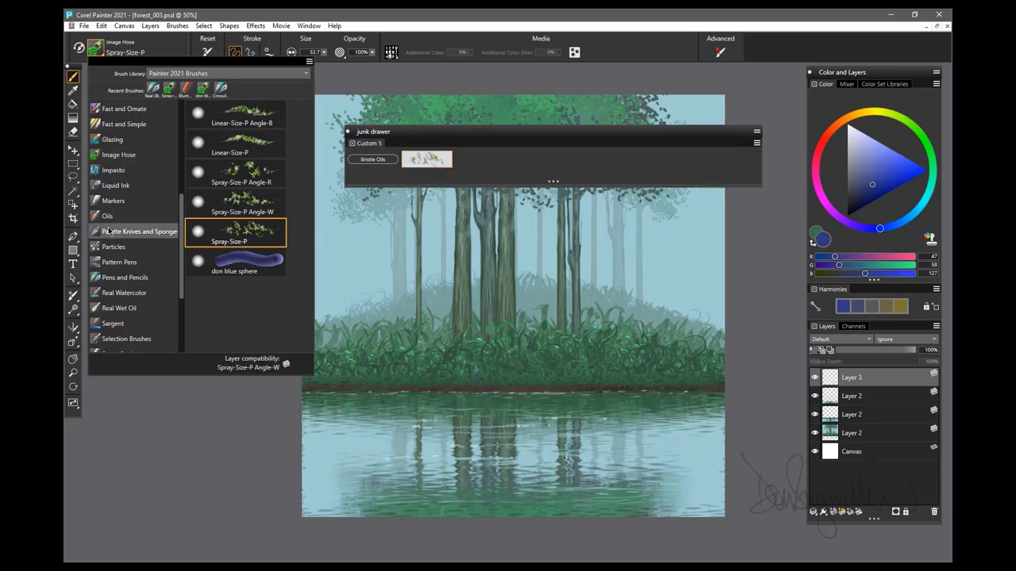
pyautogui.moveTo(238, 232); pyautogui.dragTo(480, 160)
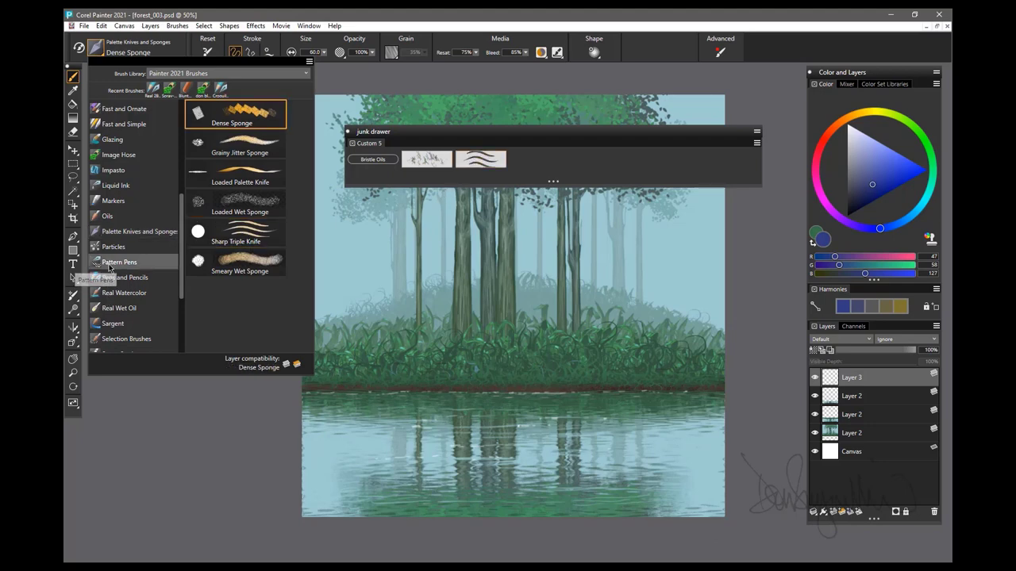
pyautogui.click(111, 264)
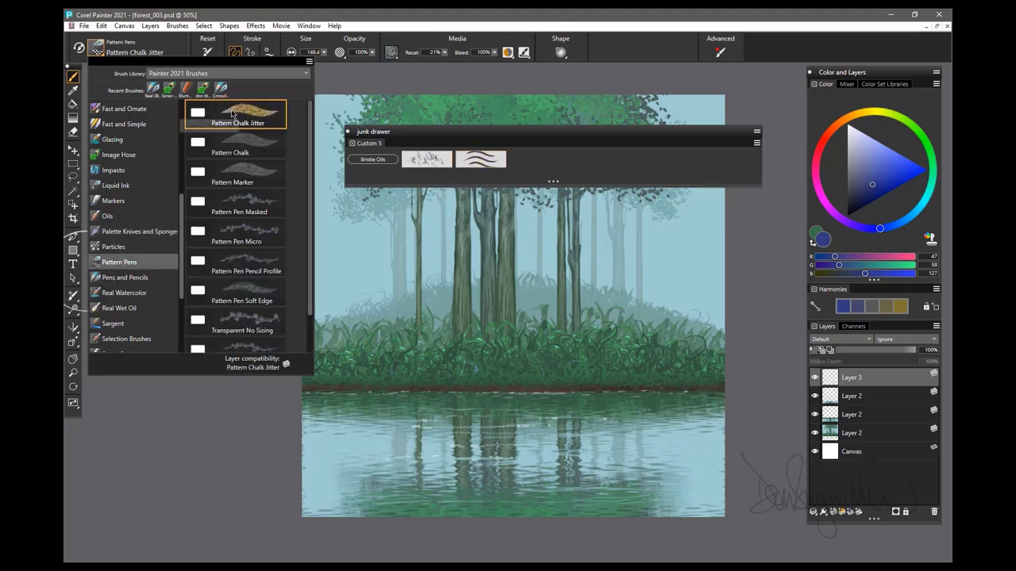
pyautogui.moveTo(208, 115)
pyautogui.mouseDown()
pyautogui.moveTo(569, 160)
pyautogui.moveTo(531, 158)
pyautogui.mouseUp()
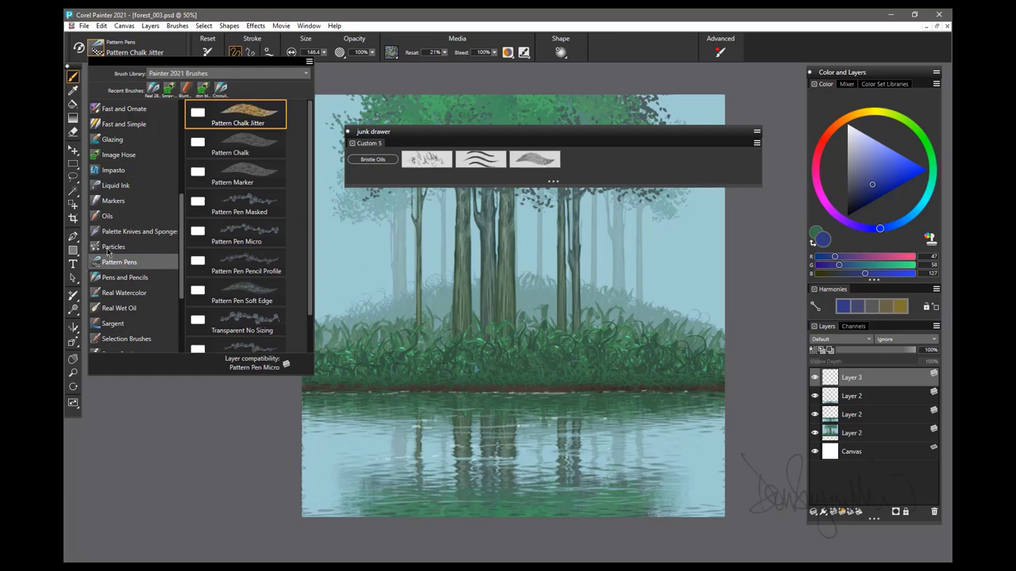
# Add Flow Aurora, a Sargent brush and Cloth Blender to the junk drawer.
pyautogui.click(112, 248)
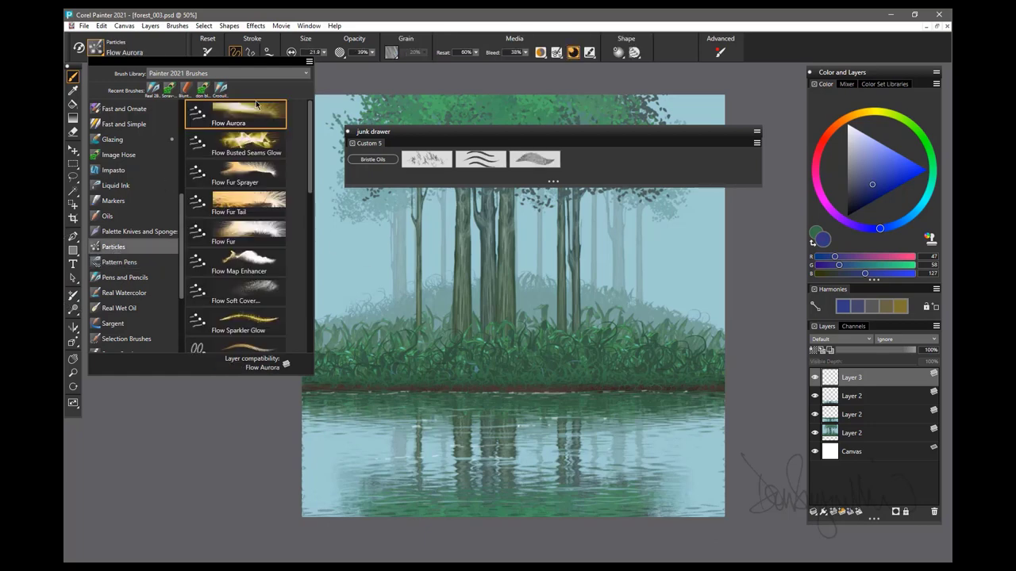
pyautogui.moveTo(234, 112); pyautogui.dragTo(571, 157)
pyautogui.click(113, 324)
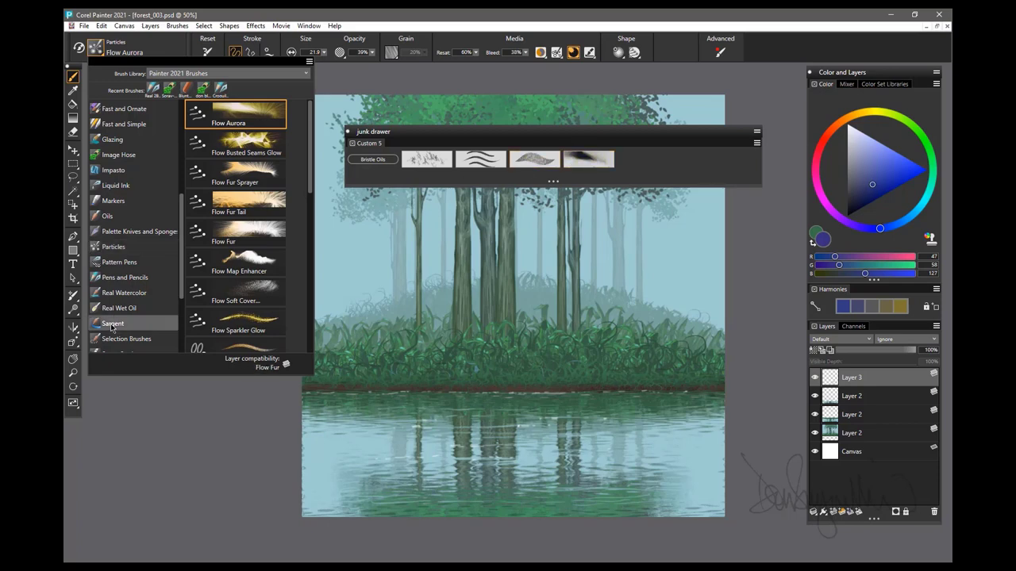
pyautogui.moveTo(238, 262); pyautogui.dragTo(642, 159)
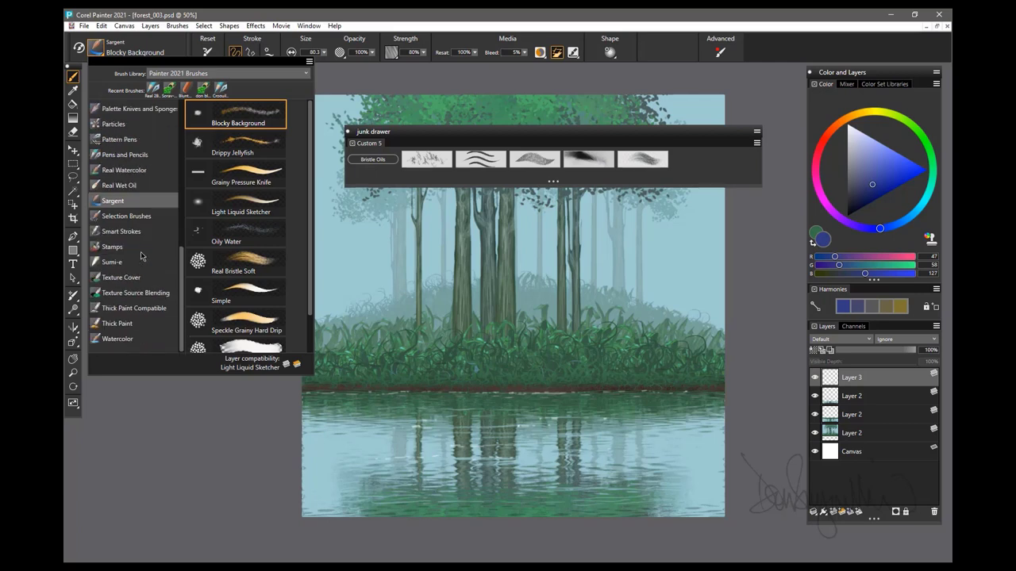
pyautogui.scroll(-3, 144, 256)
pyautogui.click(113, 324)
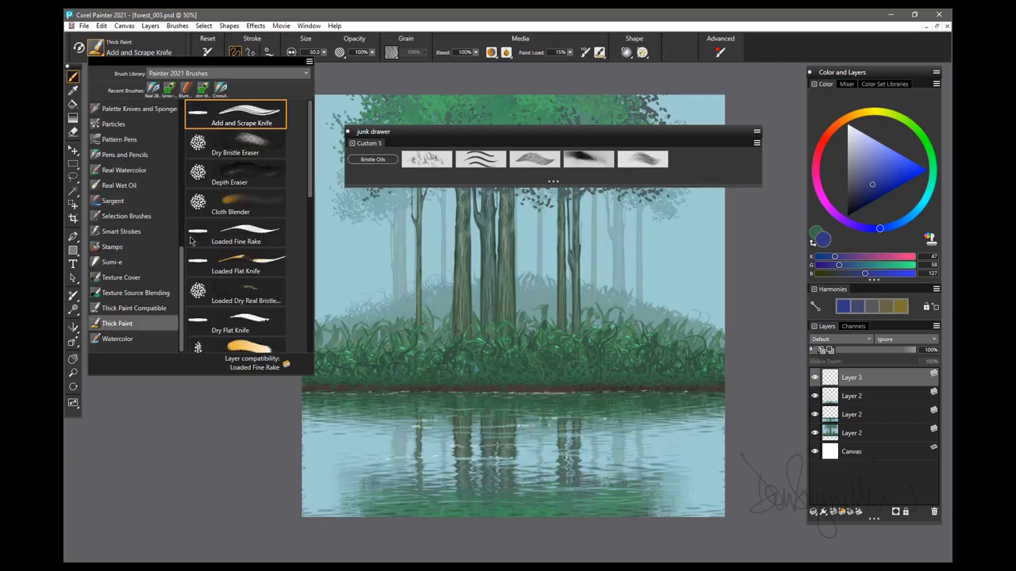
pyautogui.moveTo(226, 206); pyautogui.dragTo(688, 160)
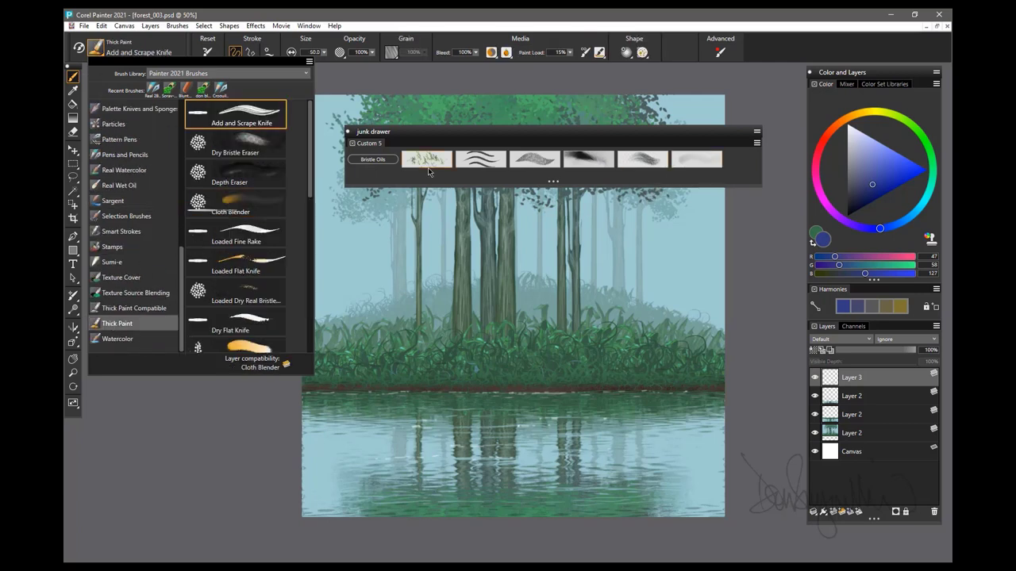
# Add Gravity Lazy Sketch from Pens and Pencils and shift the junk drawer left.
pyautogui.scroll(-2, 304, 176)
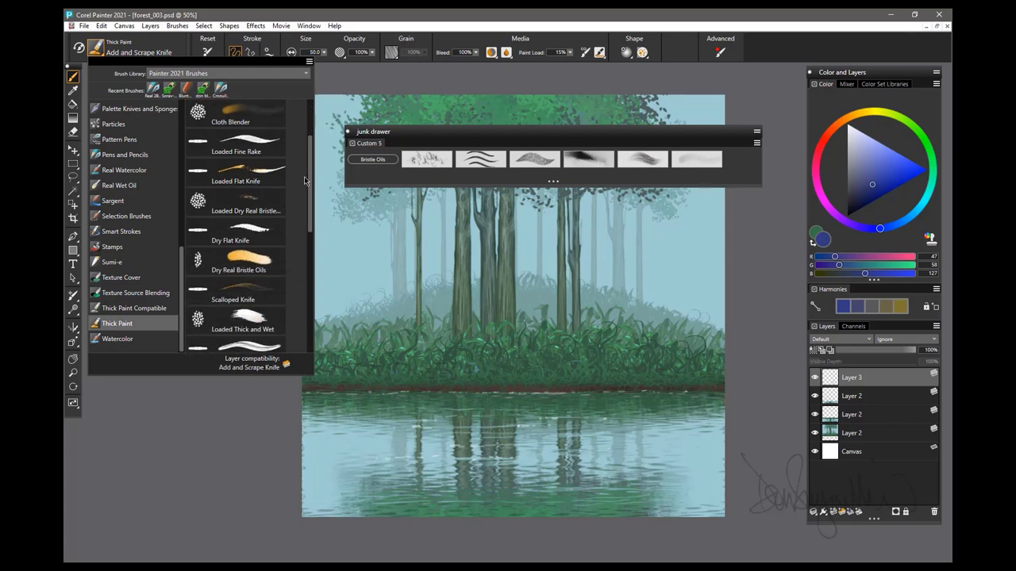
pyautogui.scroll(-2, 303, 198)
pyautogui.scroll(-2, 304, 210)
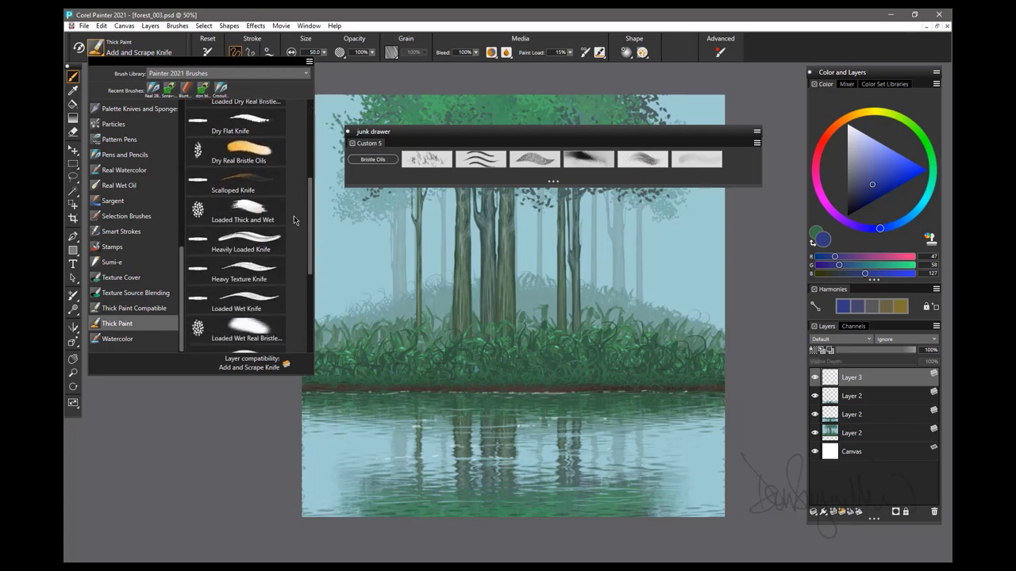
pyautogui.scroll(2, 131, 254)
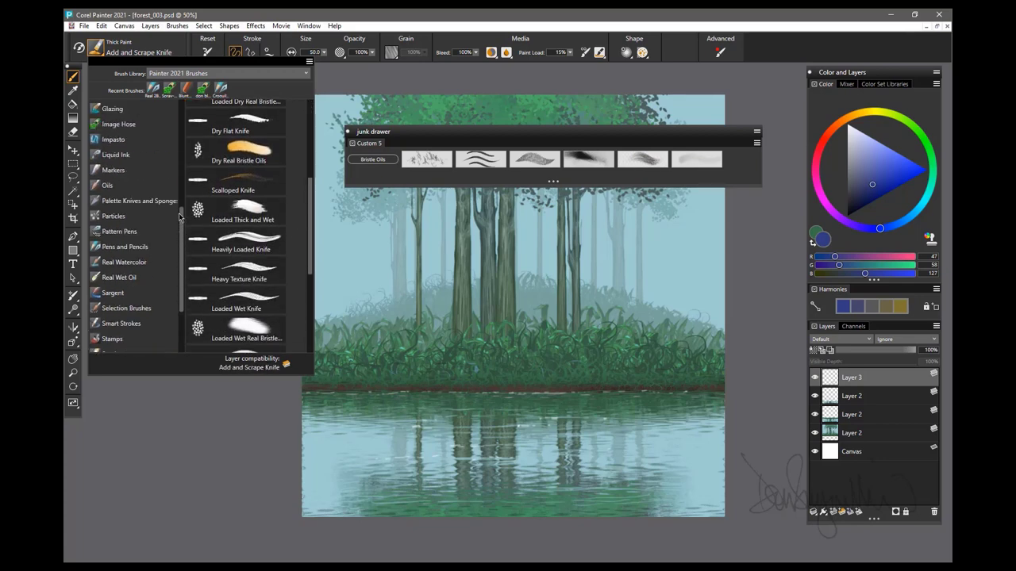
pyautogui.click(124, 247)
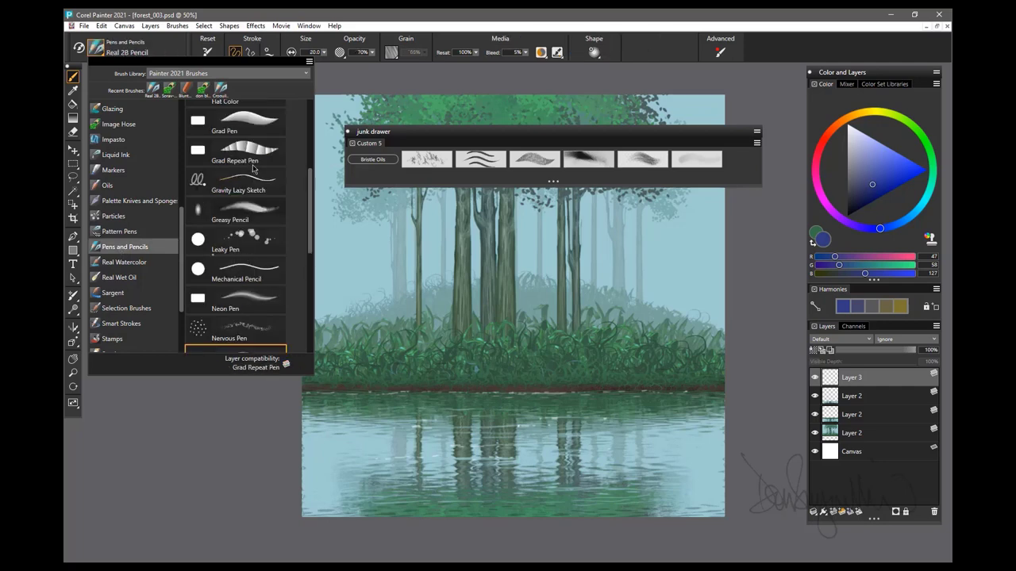
pyautogui.moveTo(238, 181); pyautogui.dragTo(379, 176)
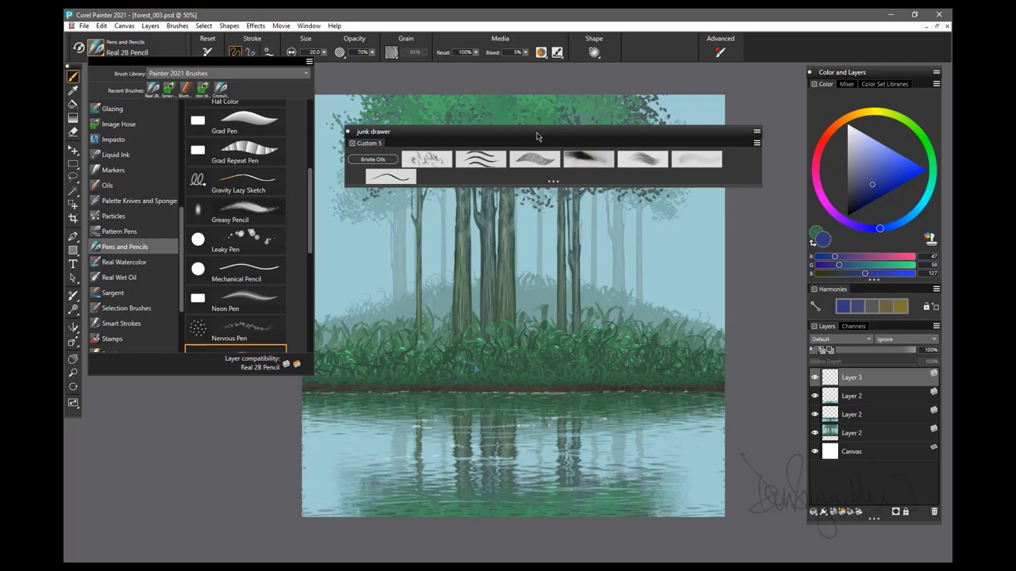
pyautogui.moveTo(539, 137); pyautogui.dragTo(511, 136)
# Make the junk drawer taller and show the first three brushes, including Sharp Triple Knife and Pattern Chalk Jitter, as text buttons.
pyautogui.moveTo(524, 181); pyautogui.dragTo(523, 269)
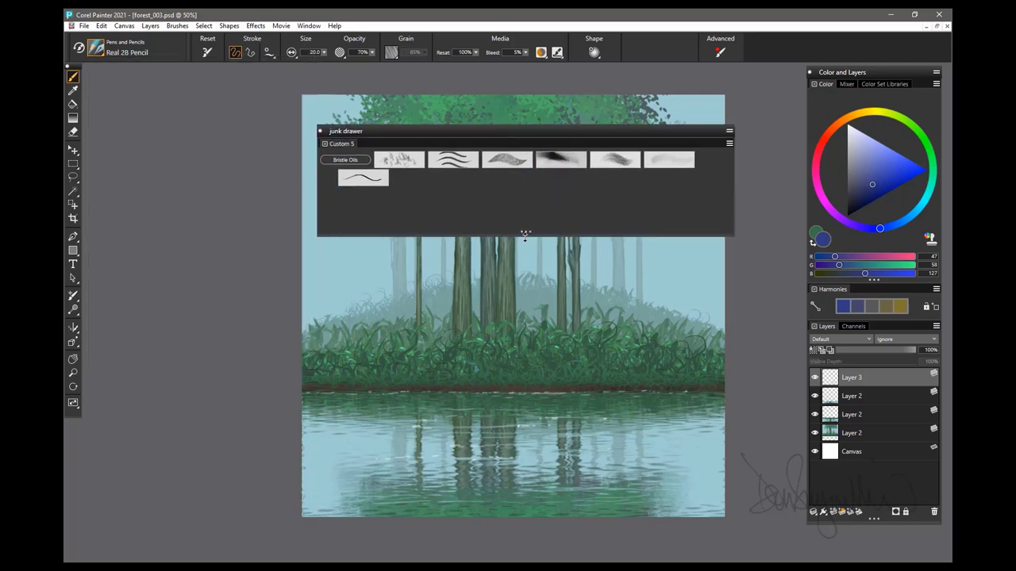
pyautogui.rightClick(386, 161)
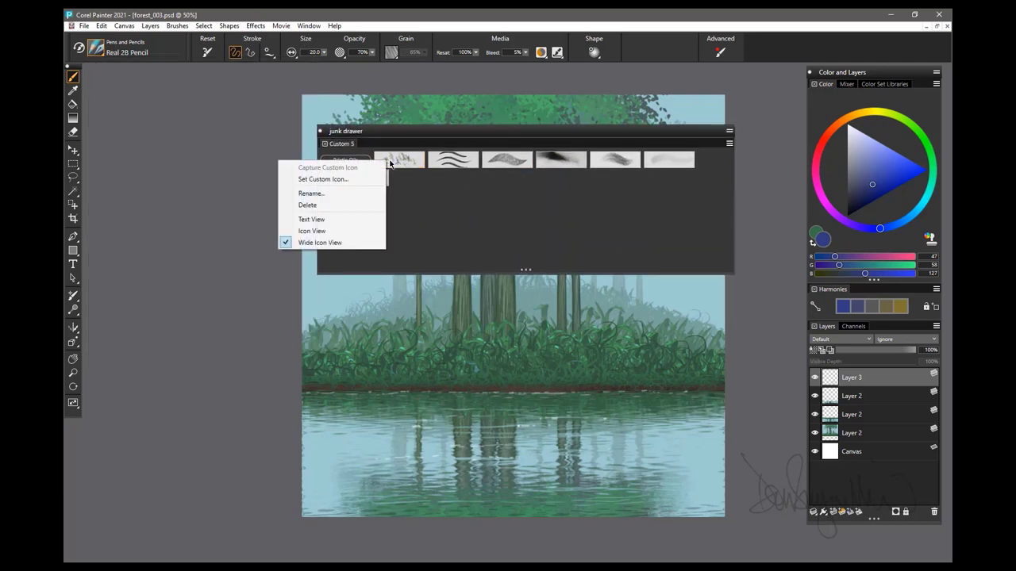
pyautogui.click(312, 221)
pyautogui.rightClick(444, 162)
pyautogui.click(429, 218)
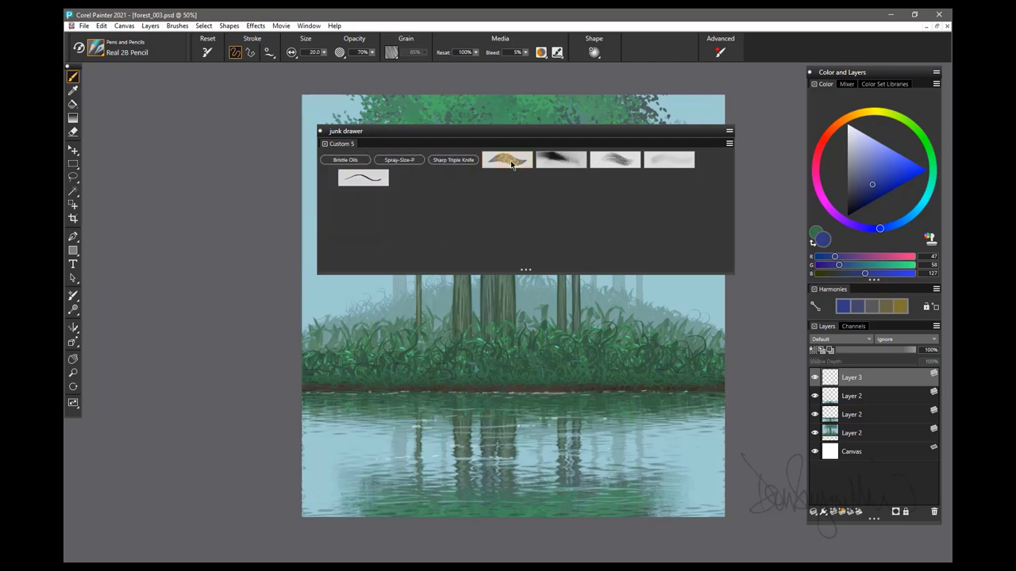
pyautogui.rightClick(507, 161)
pyautogui.click(437, 221)
# Show Flow Aurora, Real Bristle Soft, Cloth Blender and Gravity Lazy Sketch as text buttons.
pyautogui.click(560, 162)
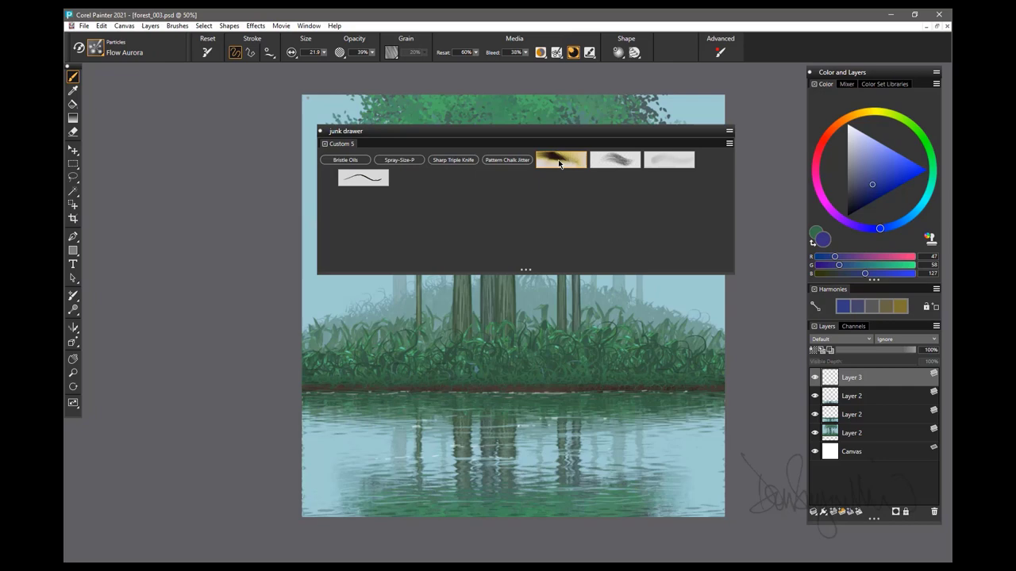
pyautogui.rightClick(563, 157)
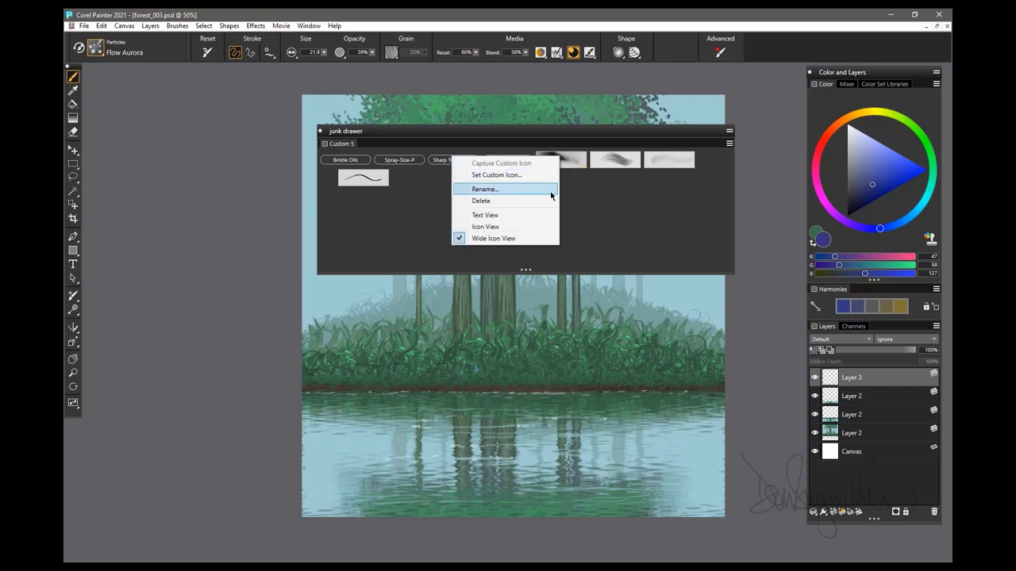
pyautogui.click(508, 215)
pyautogui.rightClick(607, 158)
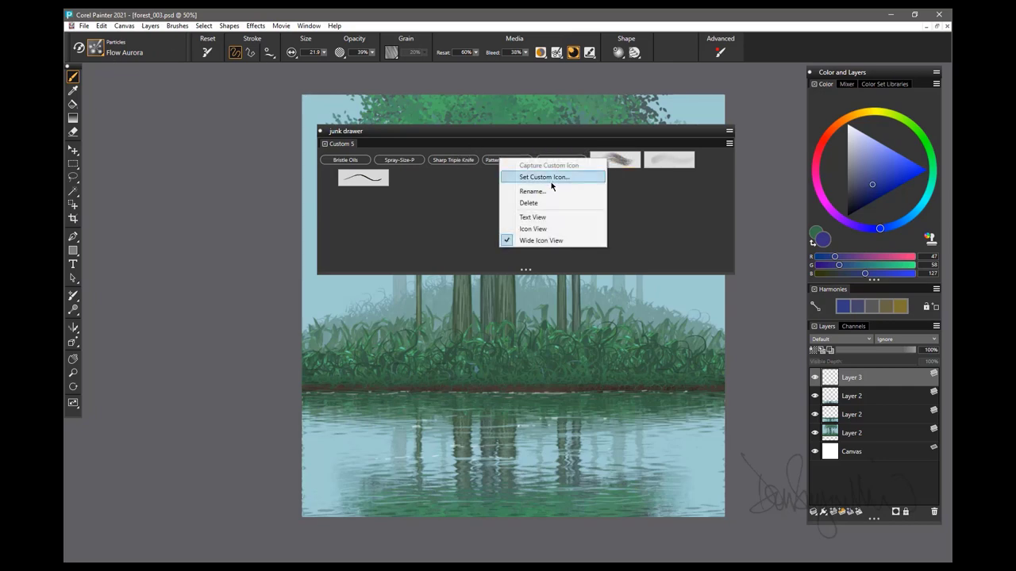
pyautogui.click(540, 218)
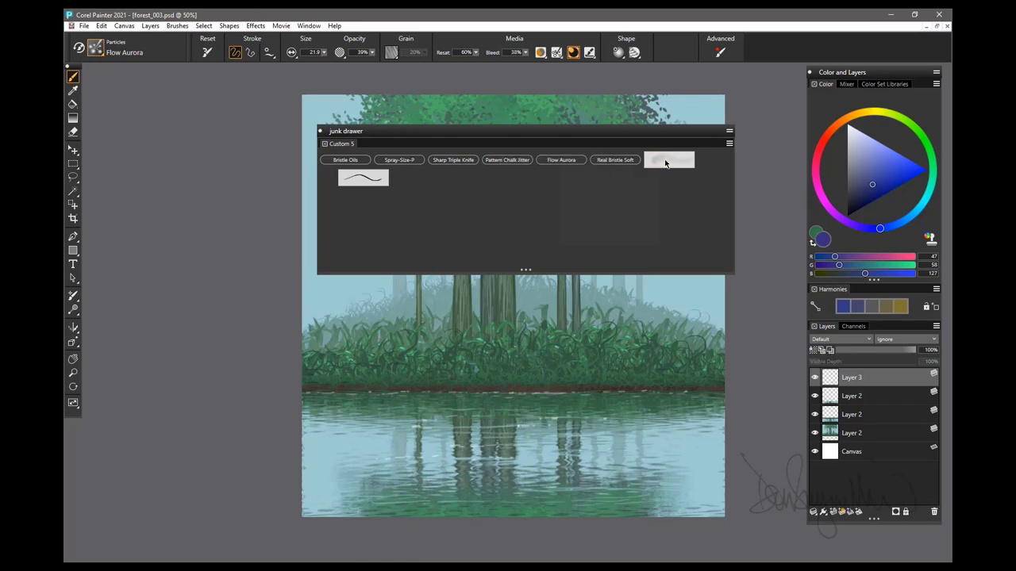
pyautogui.rightClick(665, 162)
pyautogui.click(593, 219)
pyautogui.rightClick(365, 177)
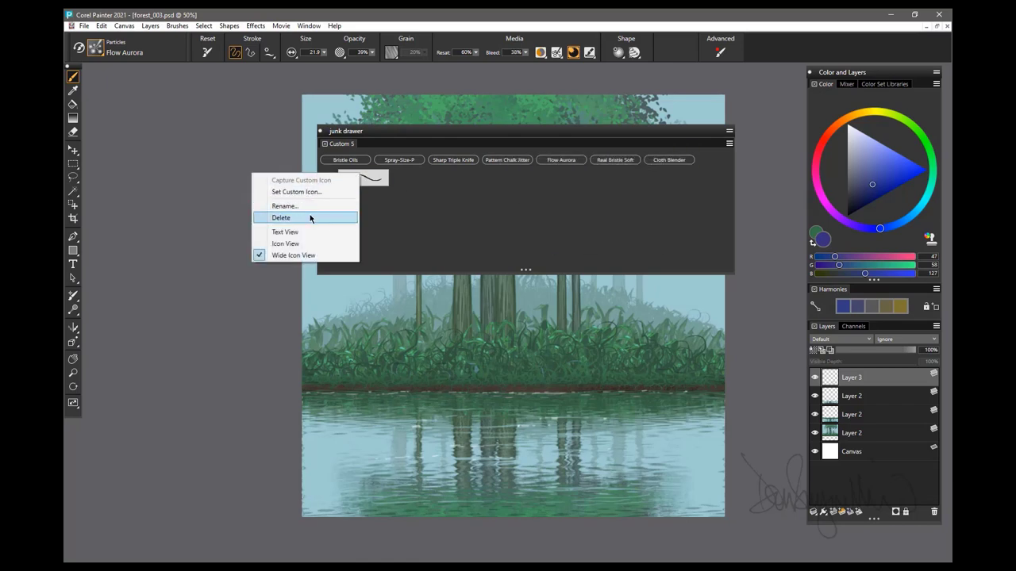
pyautogui.click(300, 231)
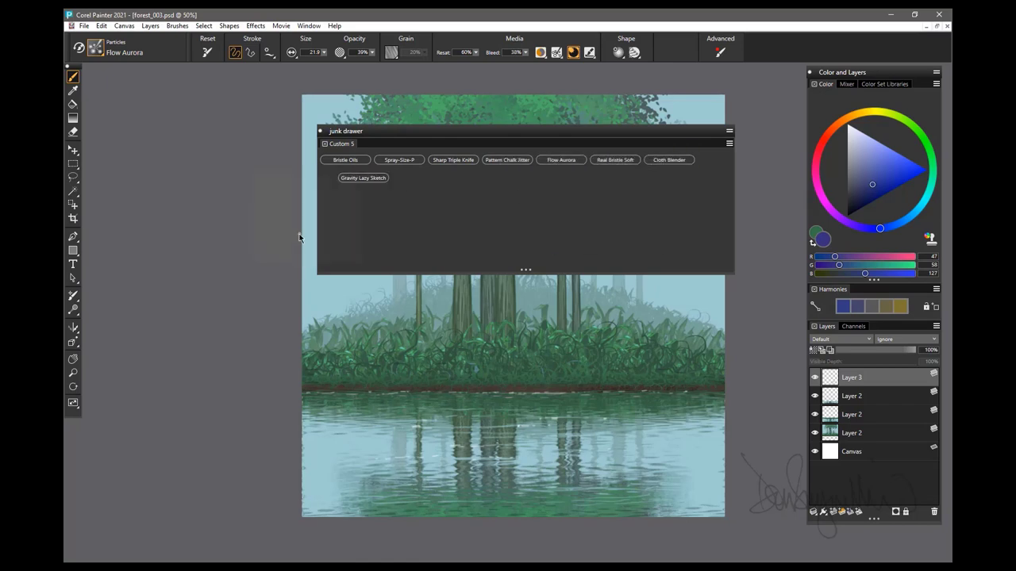
# Add Just Add Water, Real Pointy Blender and Speckle Coarse Oily Blender to the junk drawer.
pyautogui.click(103, 52)
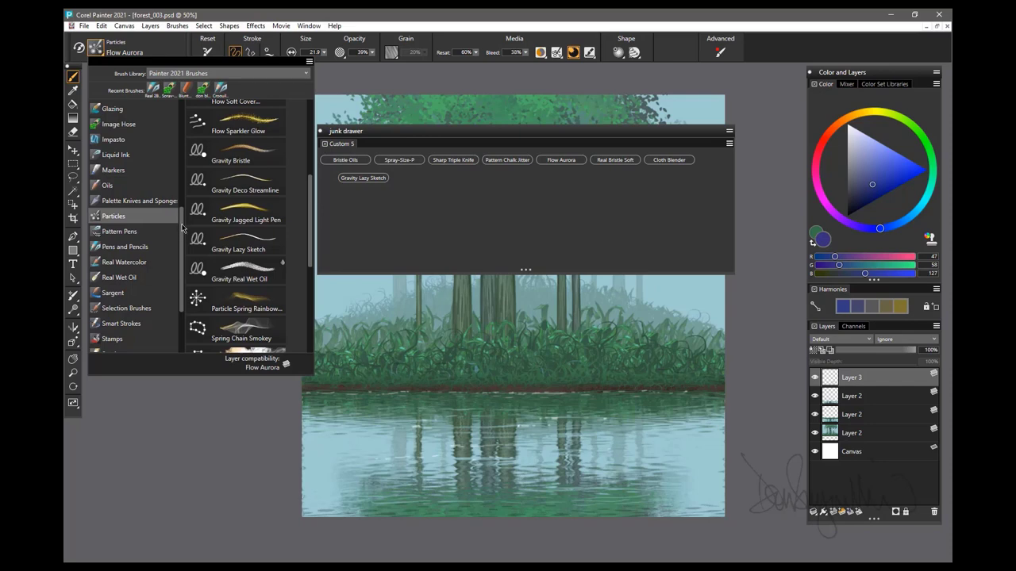
pyautogui.moveTo(182, 230); pyautogui.dragTo(179, 119)
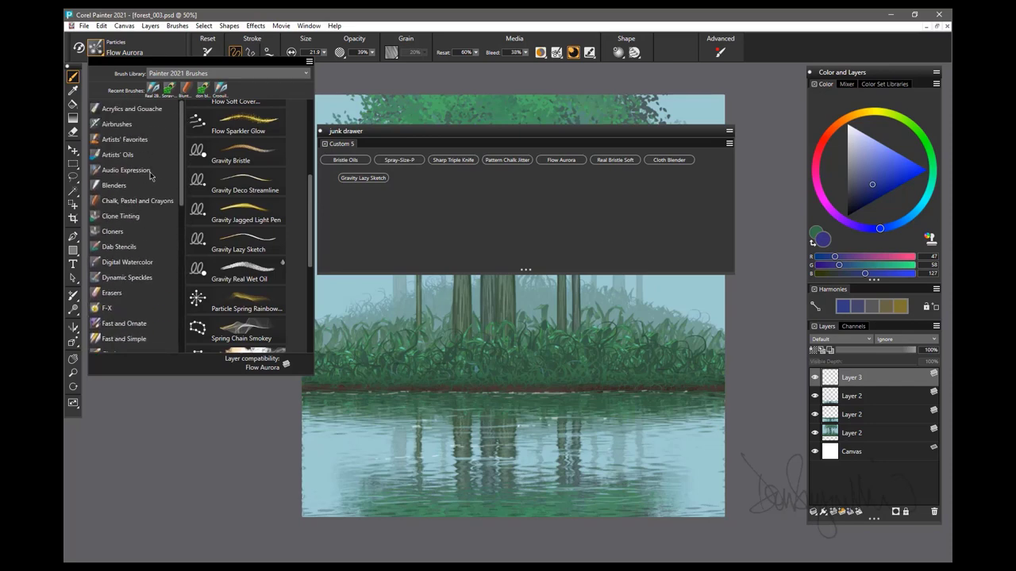
pyautogui.click(114, 188)
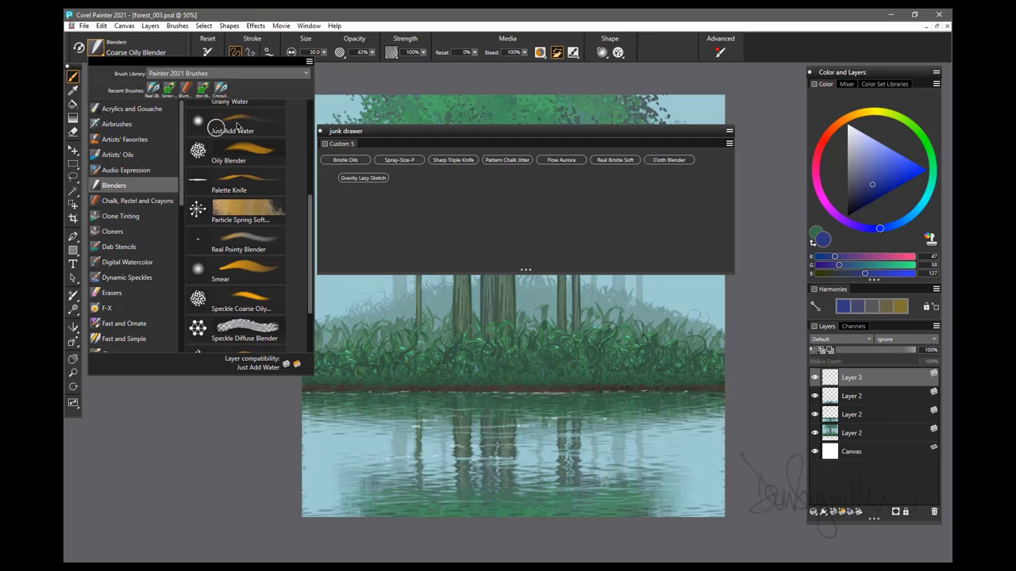
pyautogui.moveTo(236, 121); pyautogui.dragTo(349, 209)
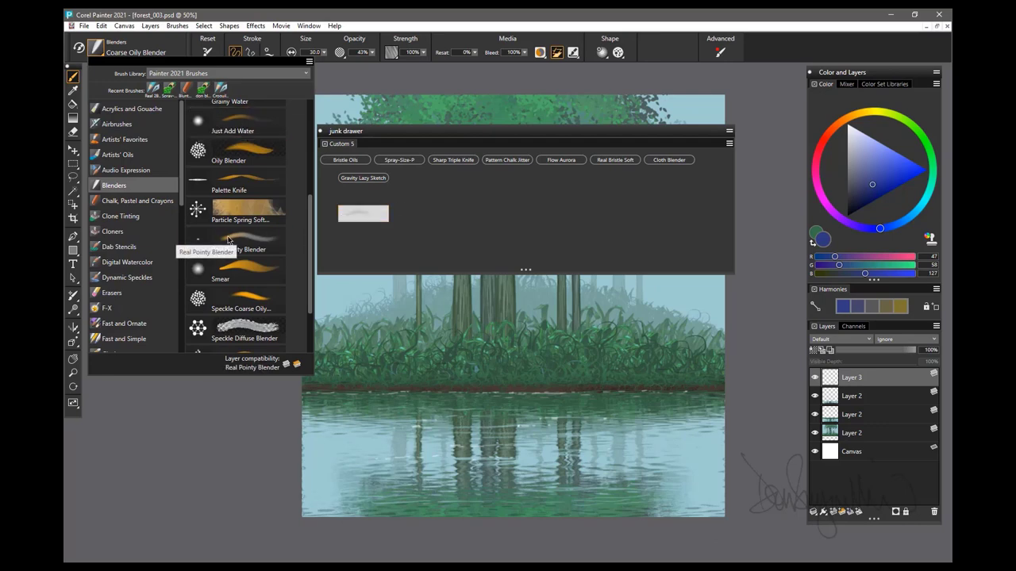
pyautogui.moveTo(227, 239); pyautogui.dragTo(349, 232)
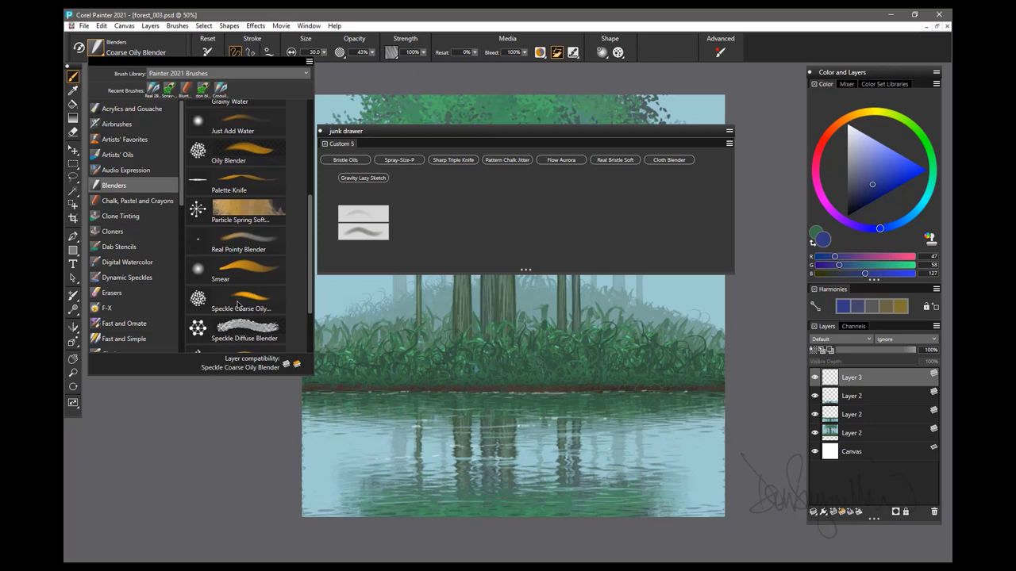
pyautogui.moveTo(239, 302); pyautogui.dragTo(354, 251)
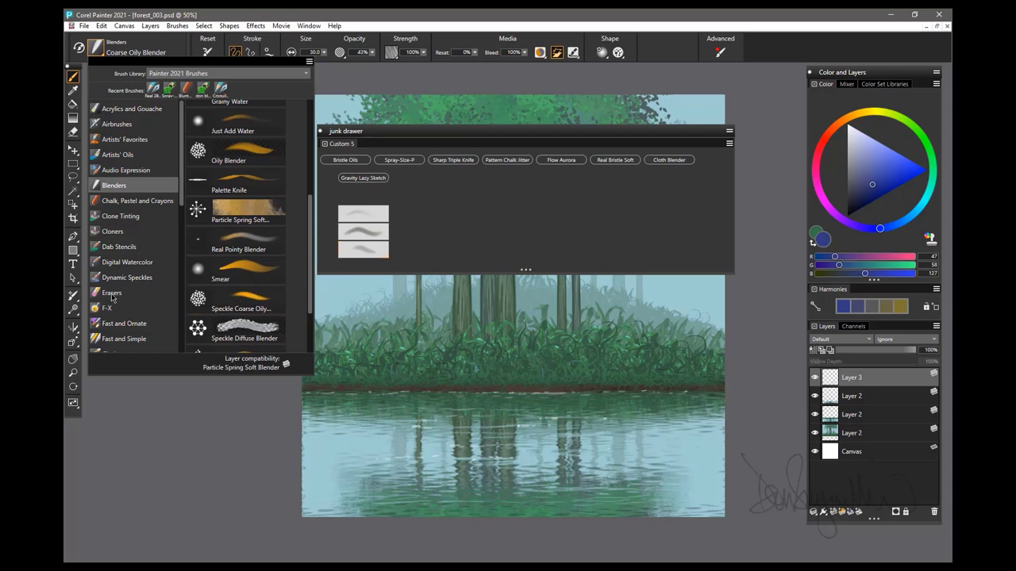
# Add Block, Real Soft and Real Hard Eraser to the junk drawer.
pyautogui.click(112, 293)
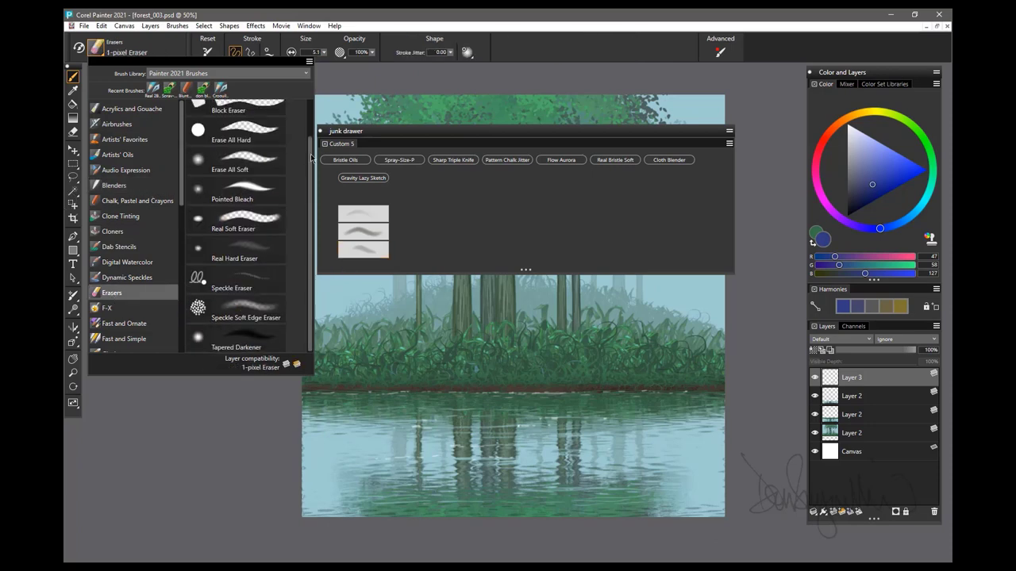
pyautogui.moveTo(311, 158); pyautogui.dragTo(315, 99)
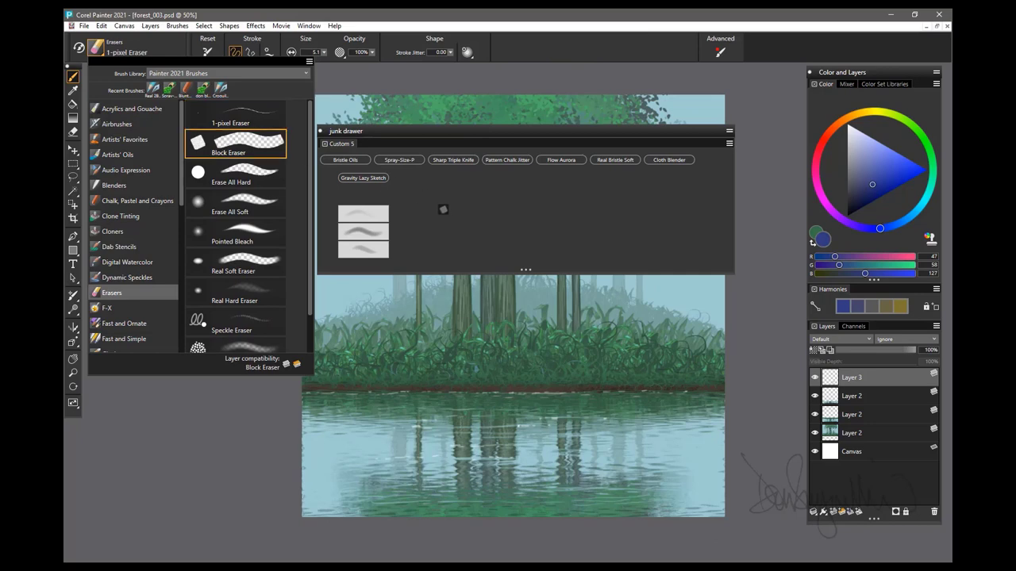
pyautogui.moveTo(443, 209); pyautogui.dragTo(446, 213)
pyautogui.moveTo(238, 262); pyautogui.dragTo(449, 232)
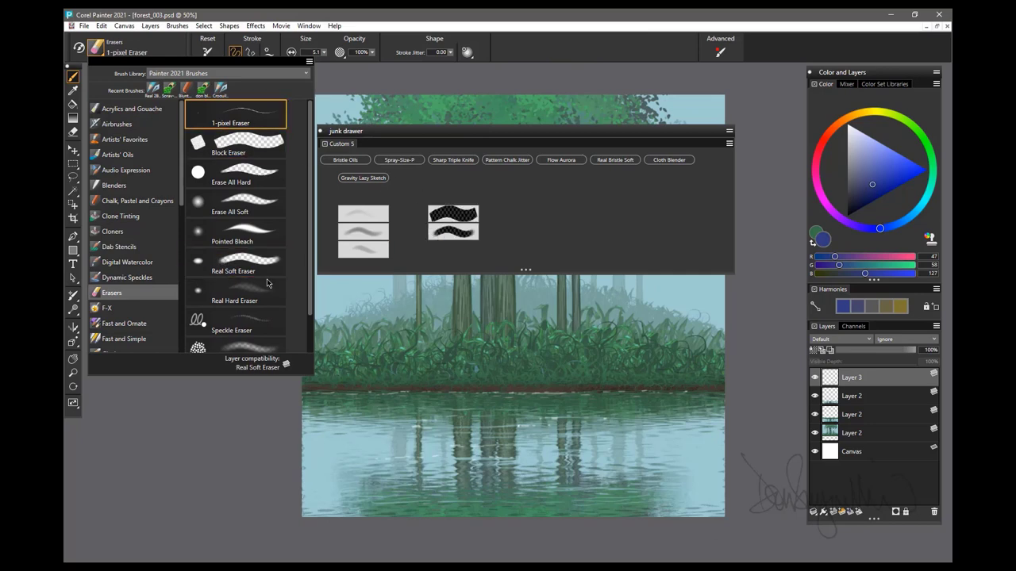
pyautogui.moveTo(234, 295); pyautogui.dragTo(461, 253)
# Show Just Add Water, Real Pointy Blender, Speckle Coarse Oily, Real Soft and Real Hard Eraser as text buttons.
pyautogui.rightClick(362, 216)
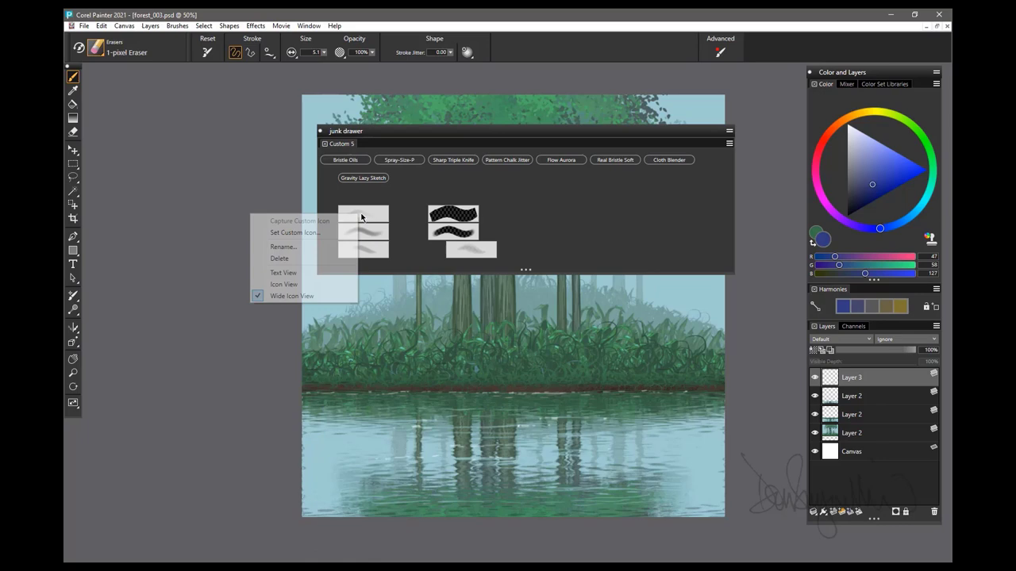
pyautogui.click(292, 273)
pyautogui.rightClick(359, 234)
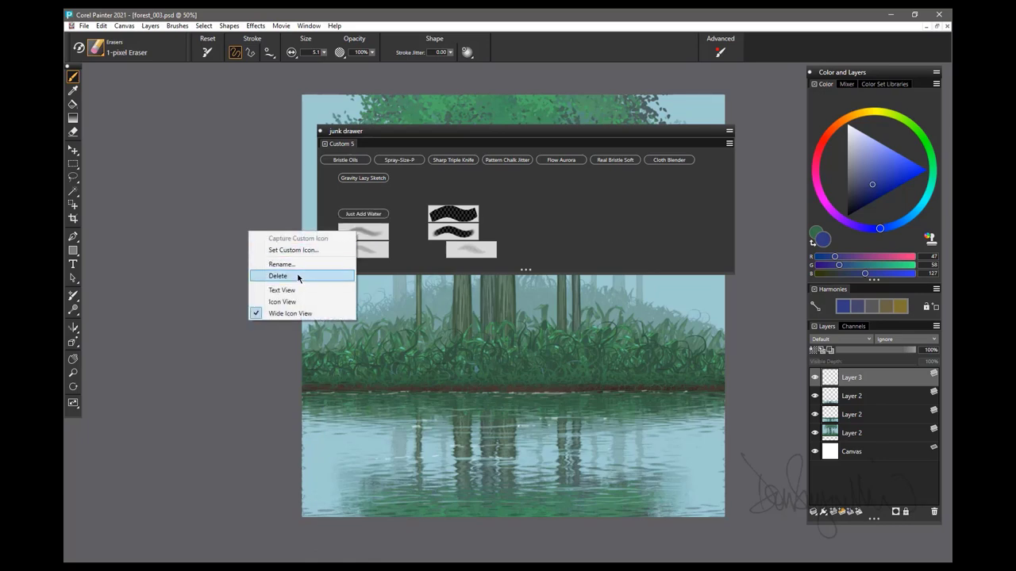
pyautogui.click(282, 291)
pyautogui.rightClick(367, 252)
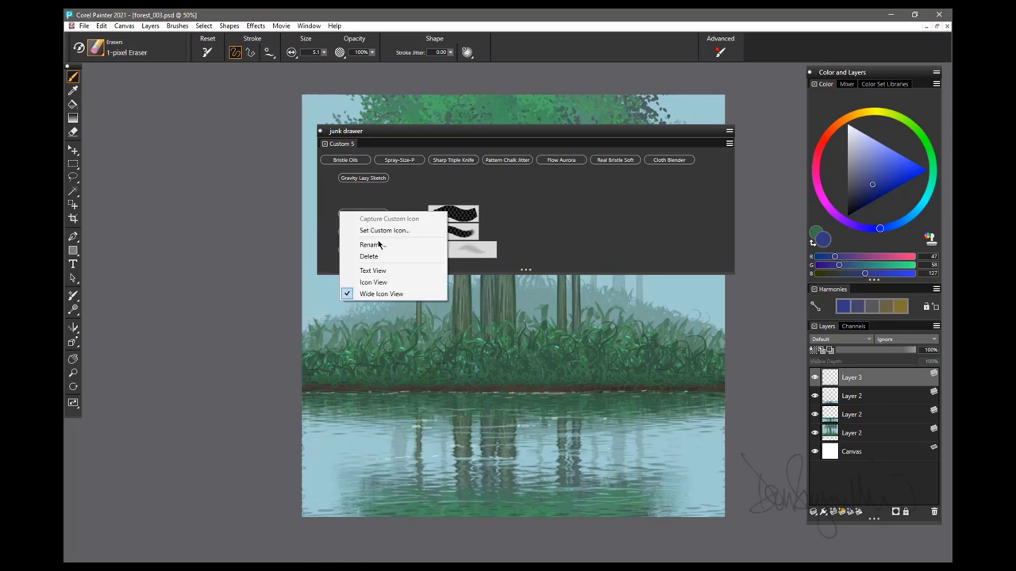
pyautogui.click(373, 271)
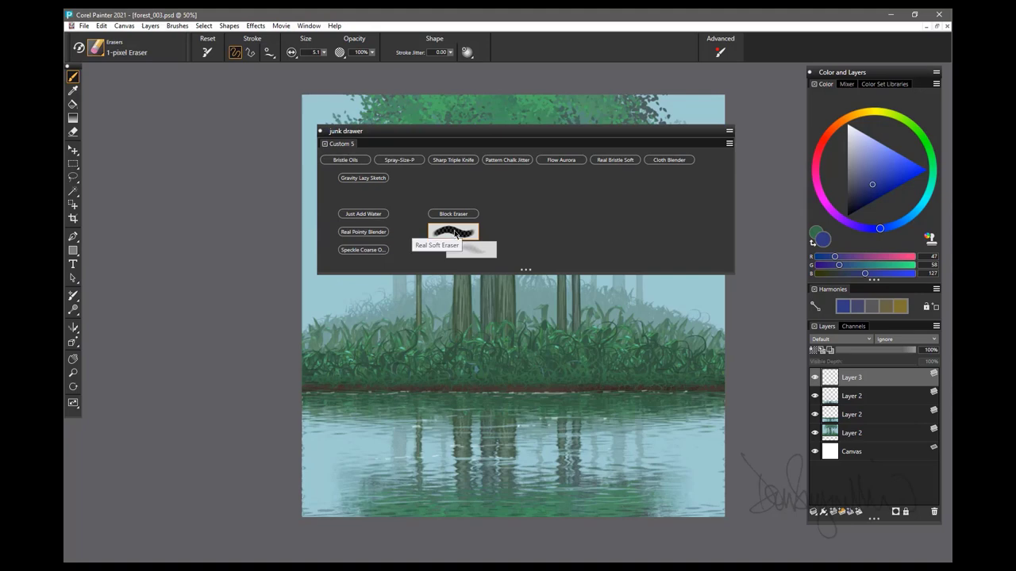
pyautogui.rightClick(455, 233)
pyautogui.click(381, 288)
pyautogui.rightClick(465, 251)
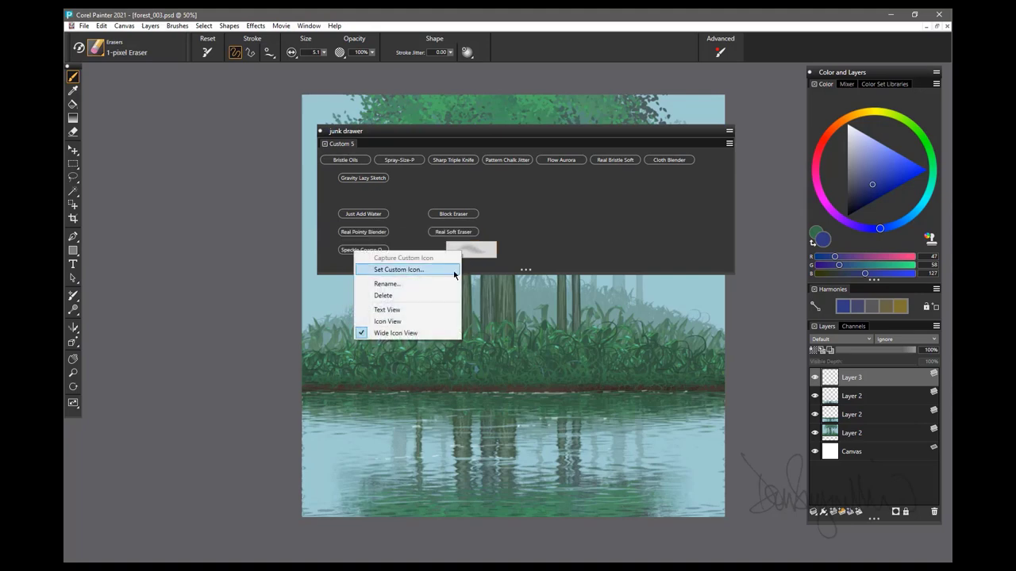
pyautogui.click(387, 310)
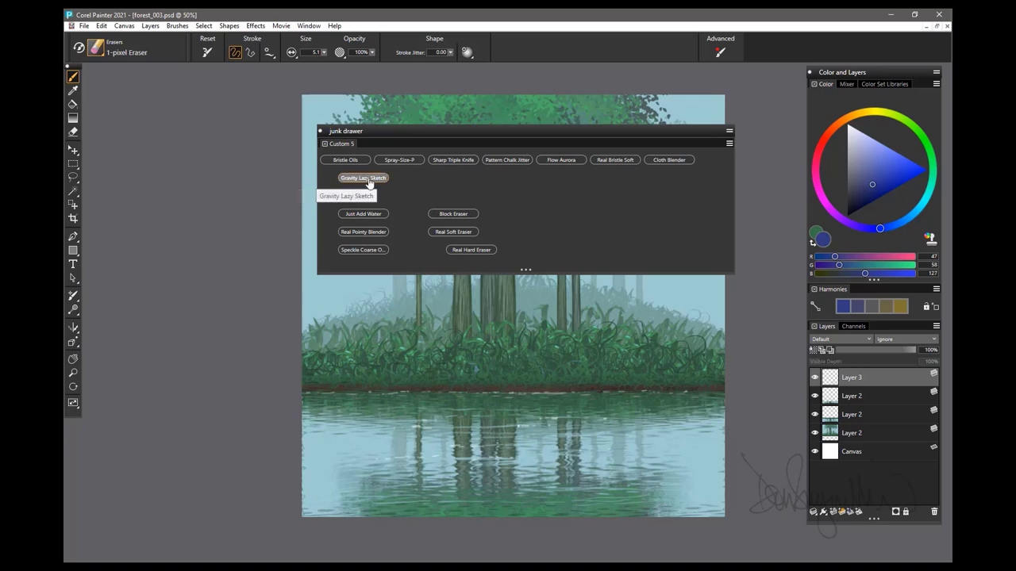
# Rearrange the original brushes into rows on the junk drawer's left side.
pyautogui.moveTo(369, 184); pyautogui.dragTo(351, 183)
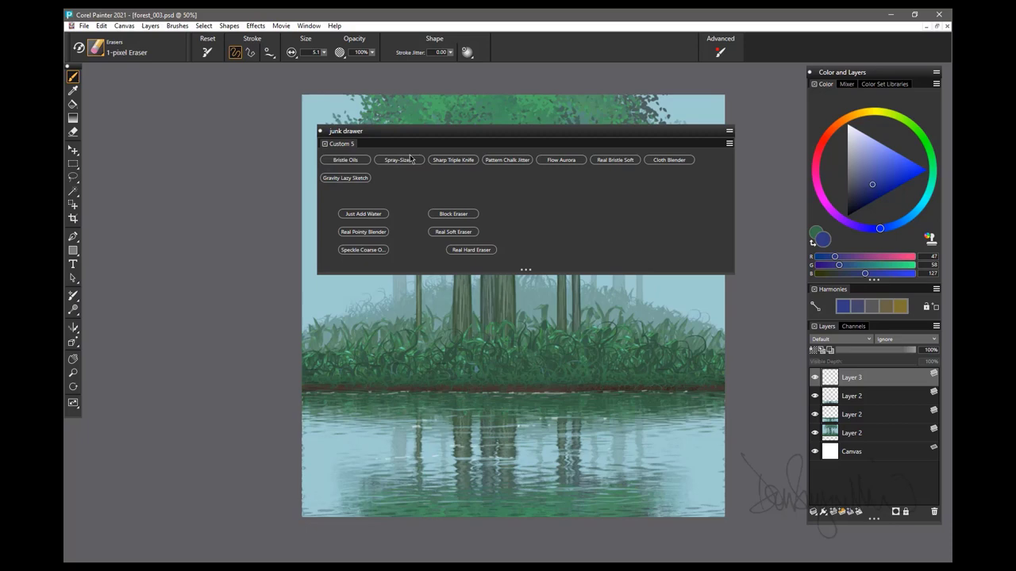
pyautogui.moveTo(401, 161)
pyautogui.mouseDown()
pyautogui.moveTo(413, 183)
pyautogui.moveTo(400, 180)
pyautogui.mouseUp()
pyautogui.moveTo(454, 159); pyautogui.dragTo(399, 159)
pyautogui.moveTo(507, 160); pyautogui.dragTo(345, 196)
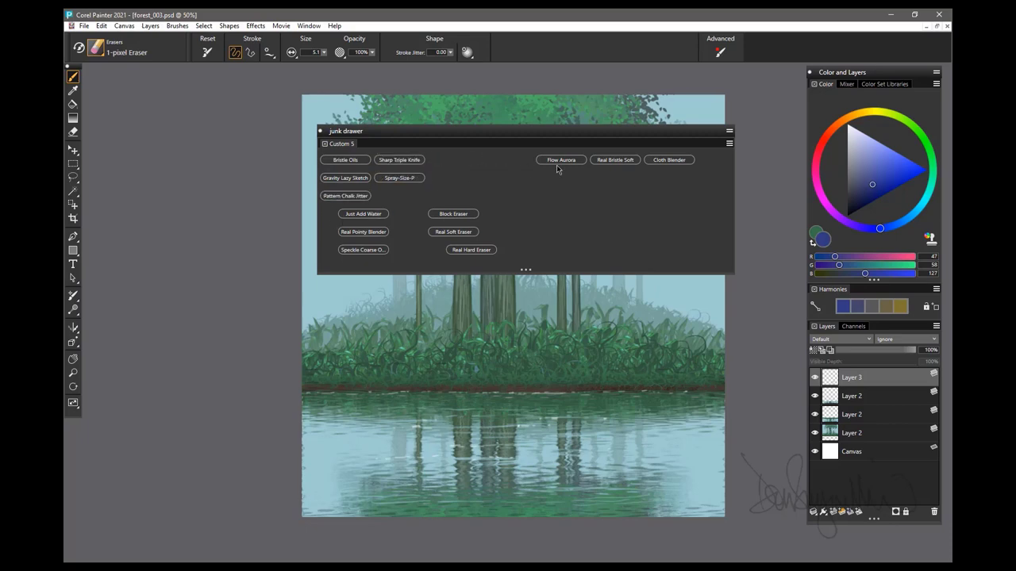
pyautogui.moveTo(569, 163); pyautogui.dragTo(399, 196)
pyautogui.moveTo(615, 159); pyautogui.dragTo(454, 161)
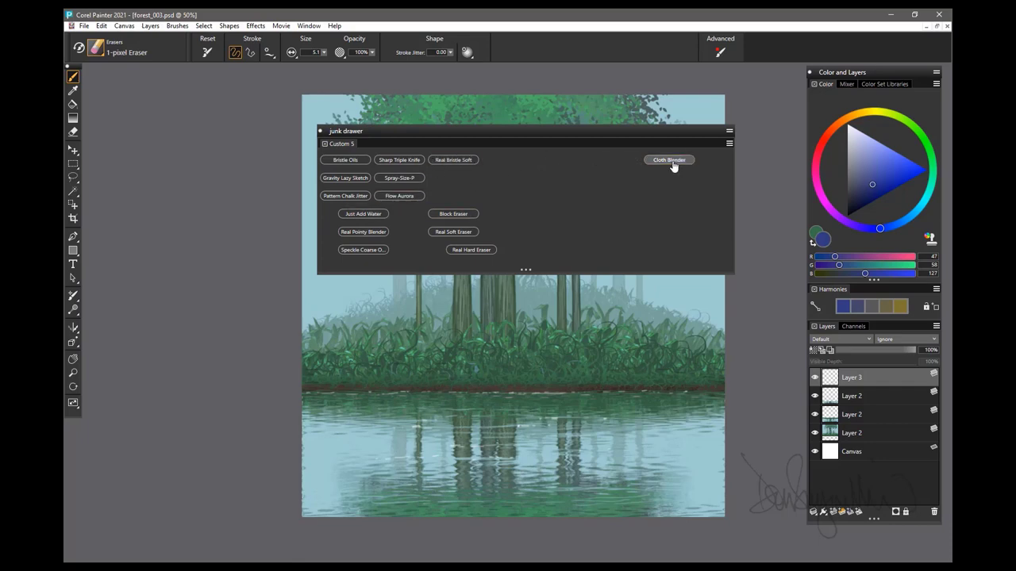
pyautogui.moveTo(680, 160); pyautogui.dragTo(453, 178)
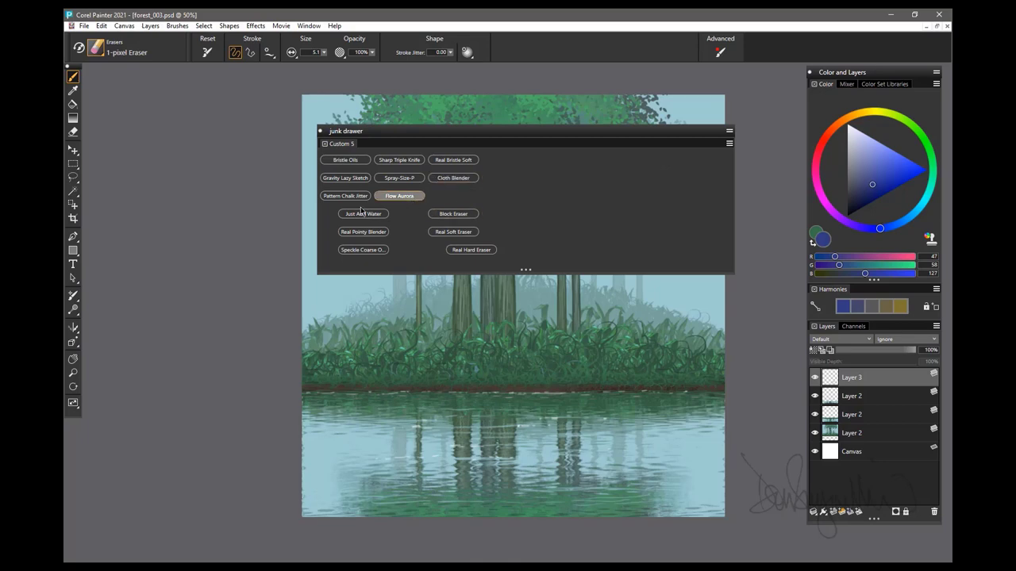
# Group the blenders and erasers together on the junk drawer's right side.
pyautogui.moveTo(363, 215); pyautogui.dragTo(543, 161)
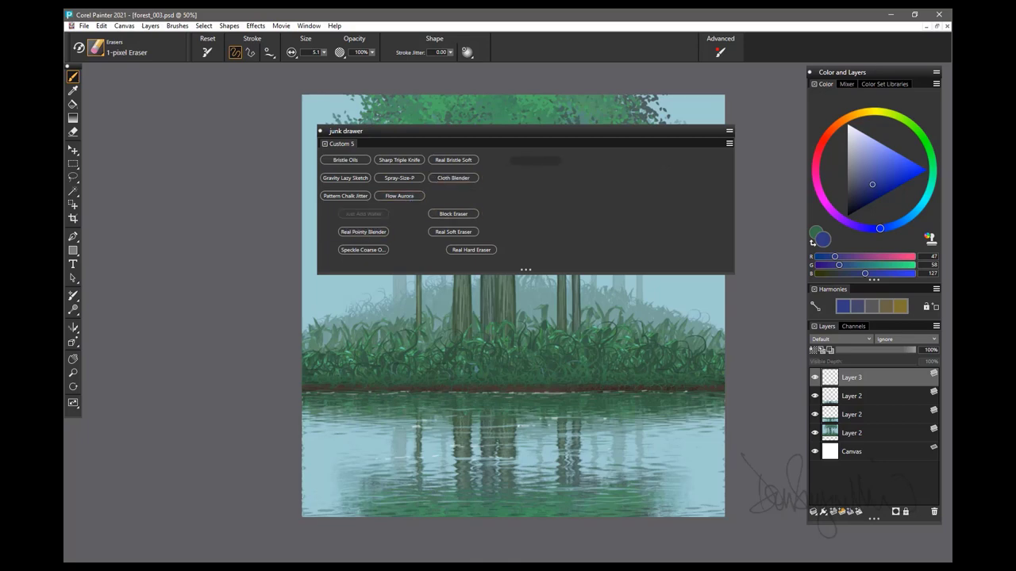
pyautogui.moveTo(452, 216); pyautogui.dragTo(599, 161)
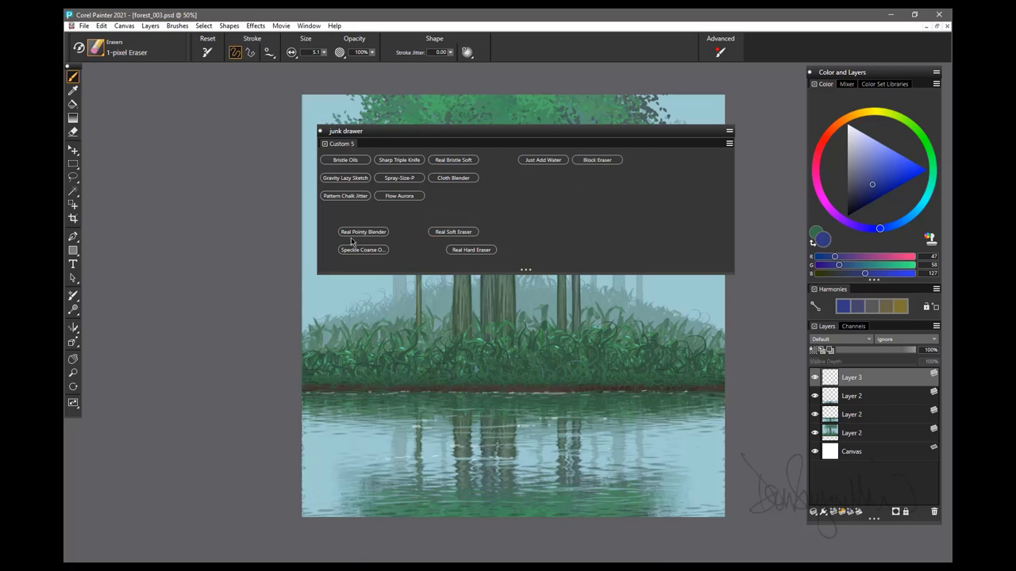
pyautogui.moveTo(363, 231); pyautogui.dragTo(536, 176)
pyautogui.moveTo(363, 250); pyautogui.dragTo(543, 196)
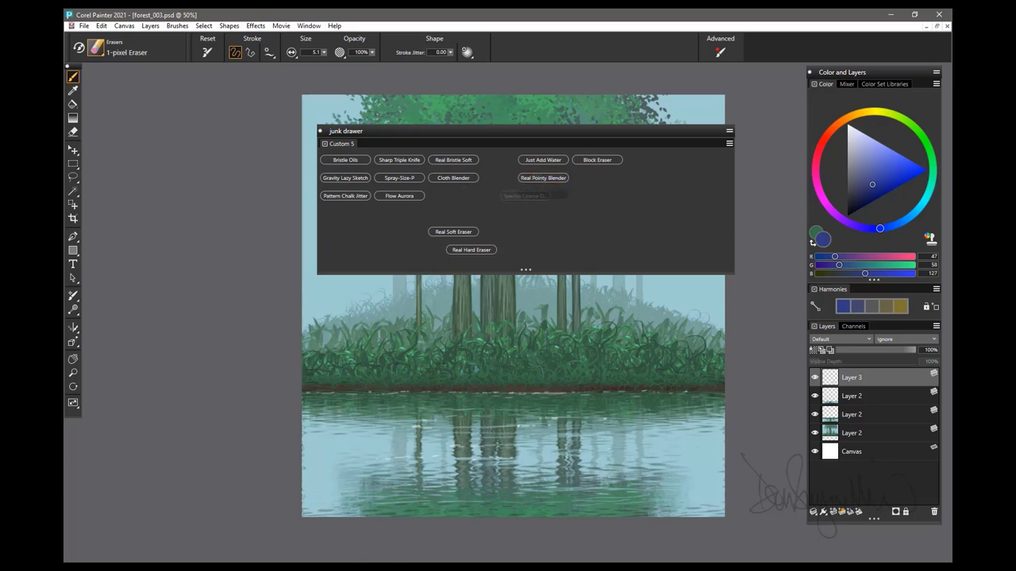
pyautogui.moveTo(453, 231); pyautogui.dragTo(597, 178)
pyautogui.moveTo(471, 250); pyautogui.dragTo(597, 196)
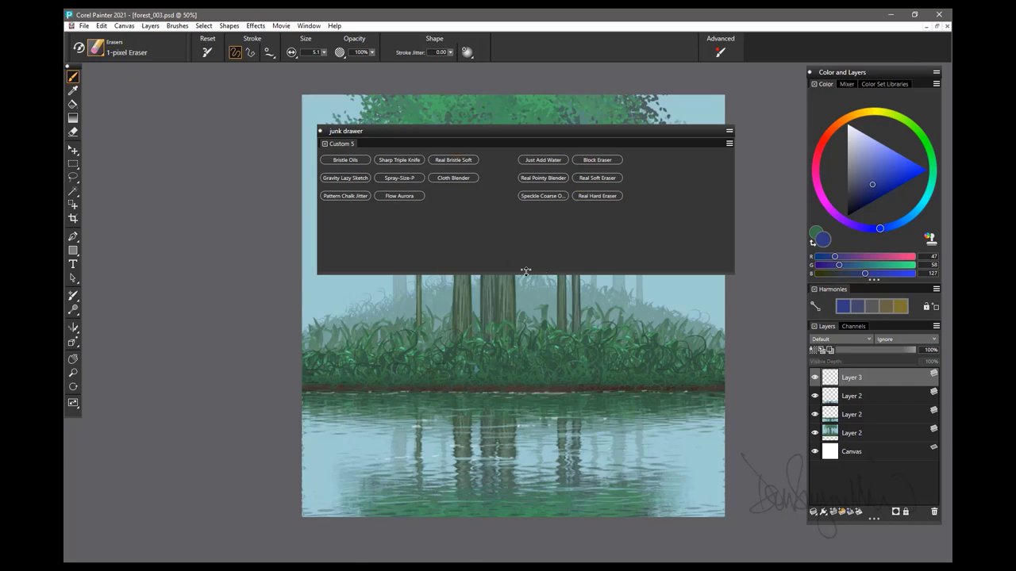
# Shrink the drawer, put Cloth Blender with the blenders, remove Real Bristle Soft, and move it left.
pyautogui.moveTo(526, 270); pyautogui.dragTo(459, 236)
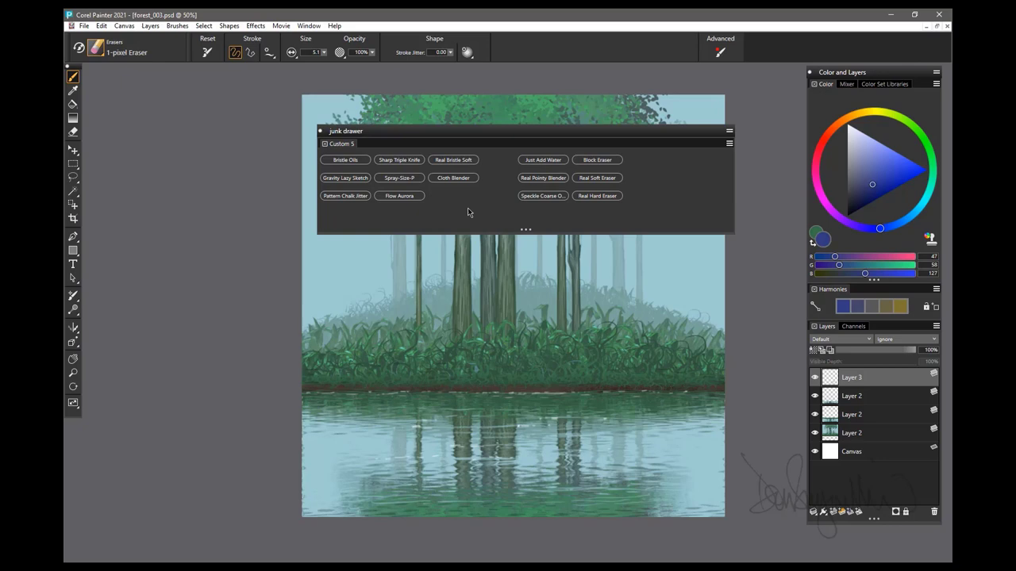
pyautogui.moveTo(450, 183)
pyautogui.mouseDown()
pyautogui.moveTo(551, 210)
pyautogui.moveTo(542, 214)
pyautogui.mouseUp()
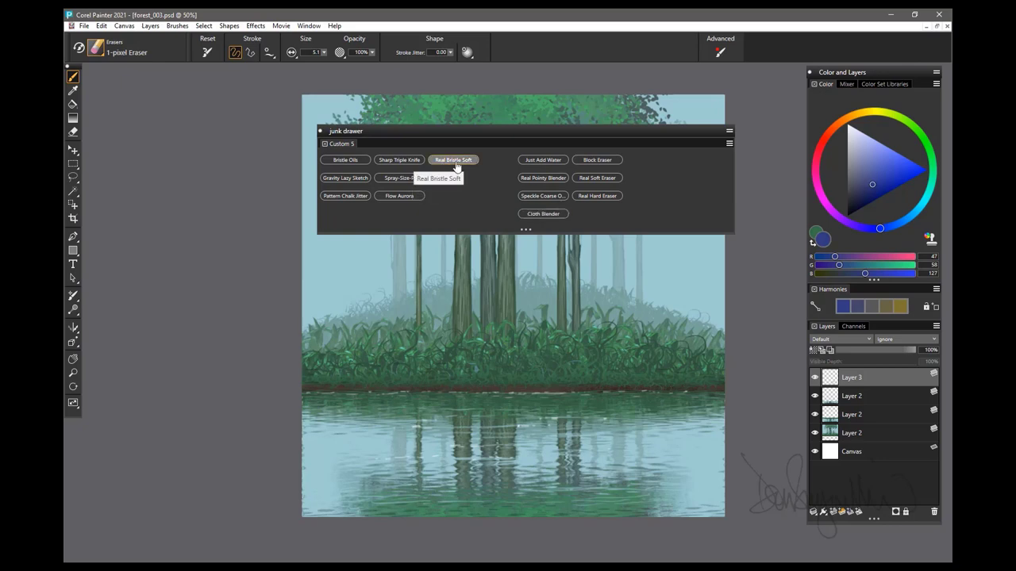
pyautogui.moveTo(456, 165); pyautogui.dragTo(223, 197)
pyautogui.moveTo(501, 134); pyautogui.dragTo(318, 155)
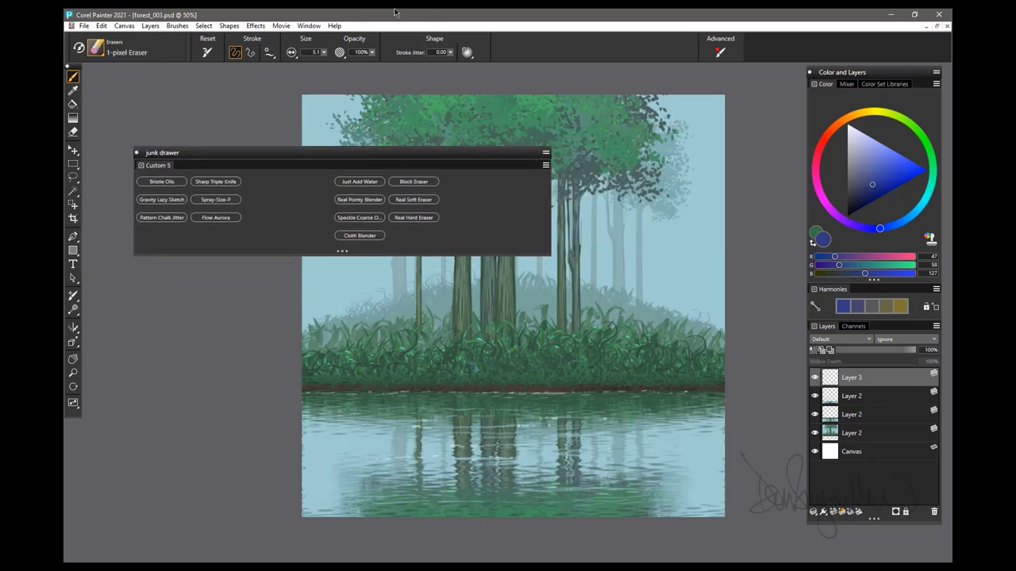
# Rename the Custom 5 palette to 'Brushes' in the Custom Palette Organizer.
pyautogui.click(310, 26)
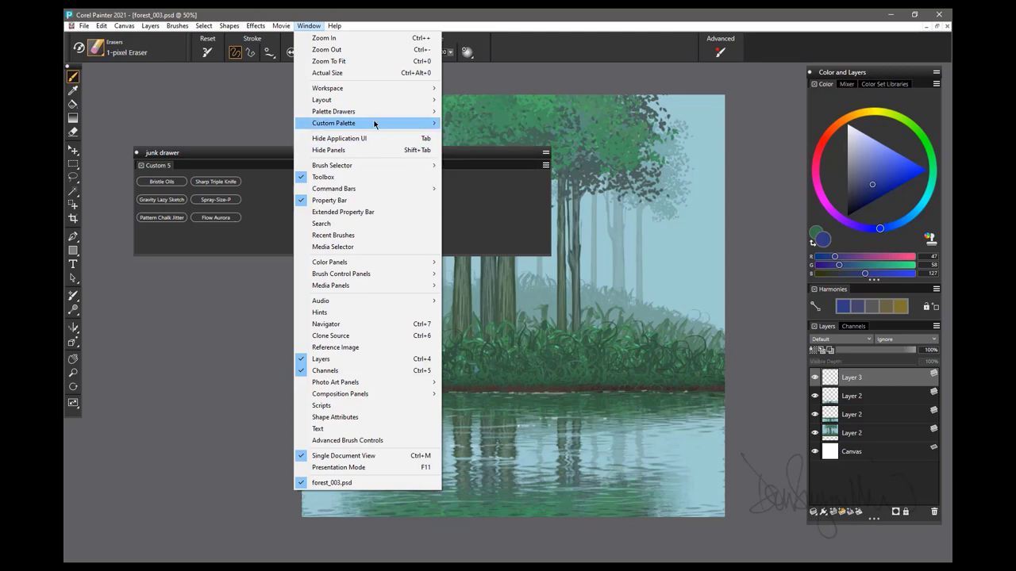
pyautogui.click(473, 123)
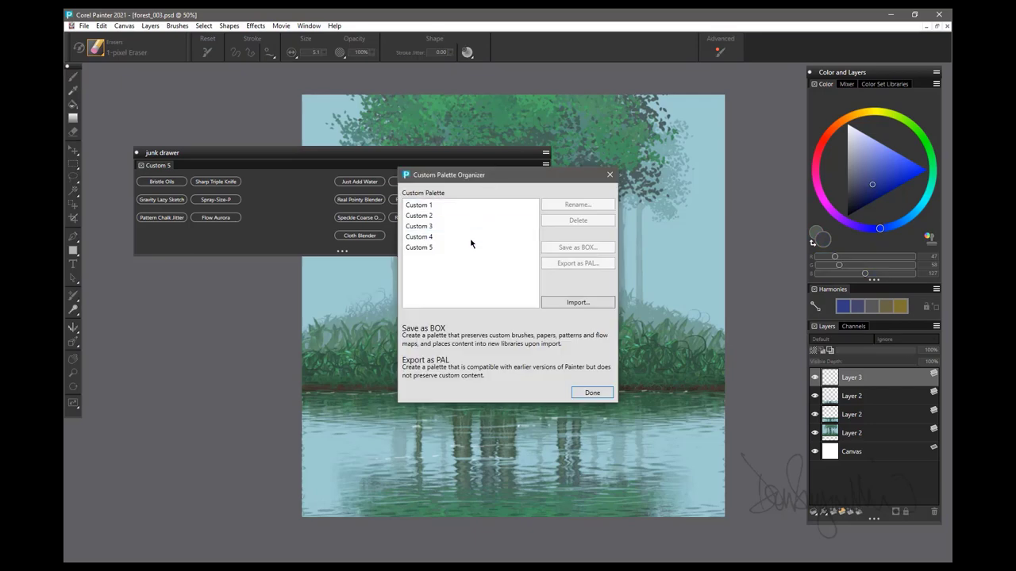
pyautogui.click(419, 248)
pyautogui.click(420, 249)
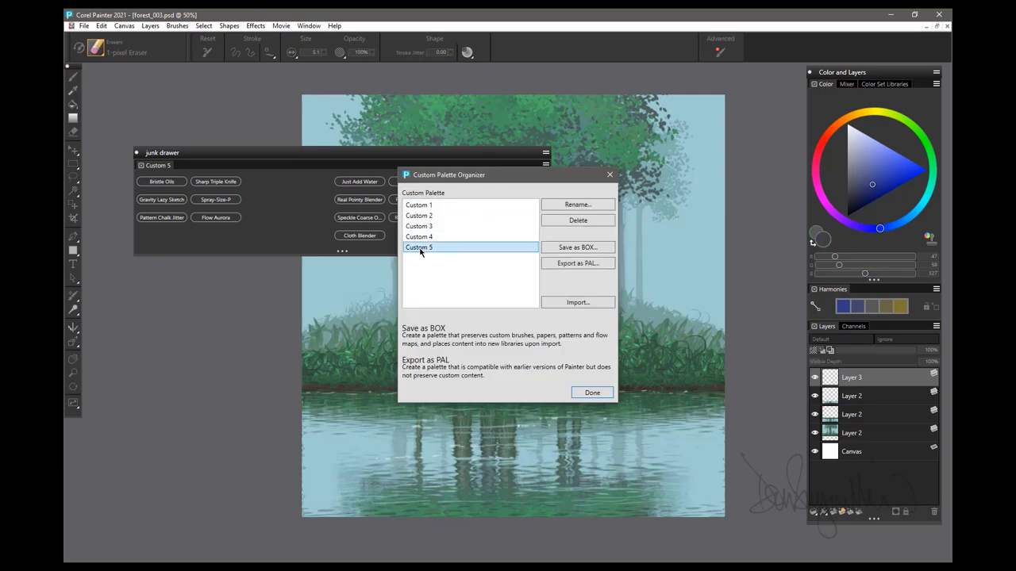
pyautogui.click(573, 205)
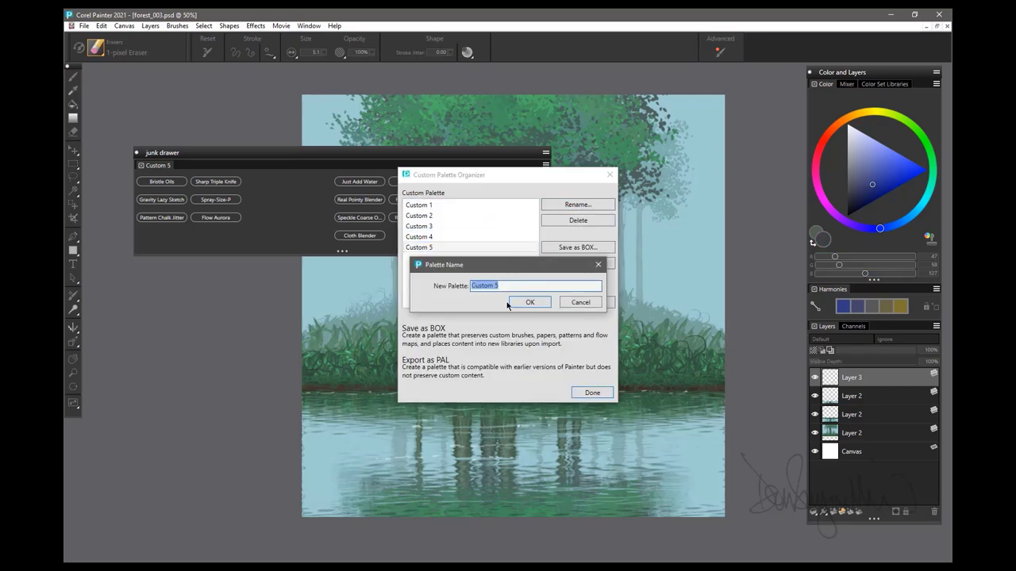
pyautogui.write('Brushes')
pyautogui.click(529, 303)
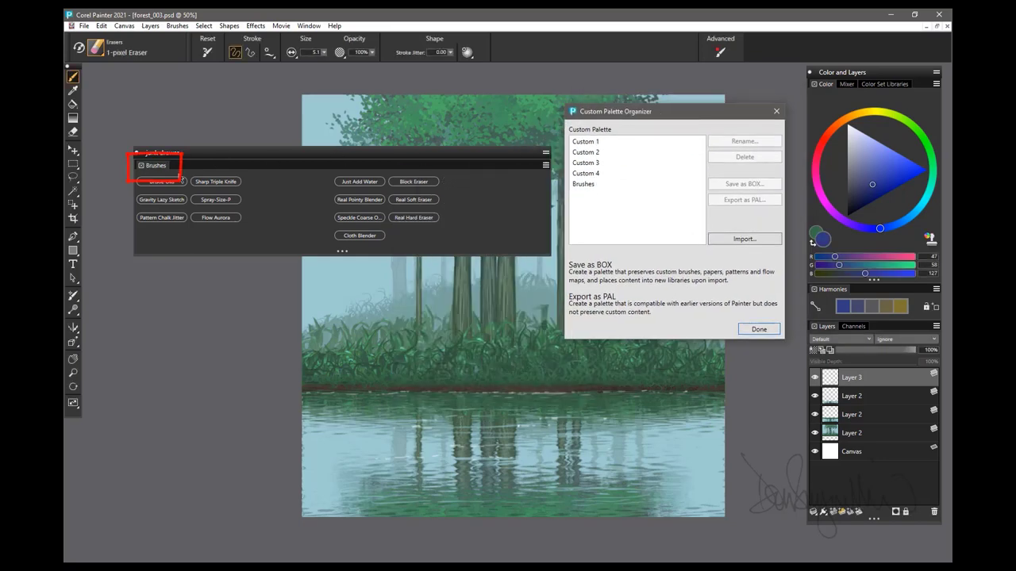
pyautogui.click(759, 330)
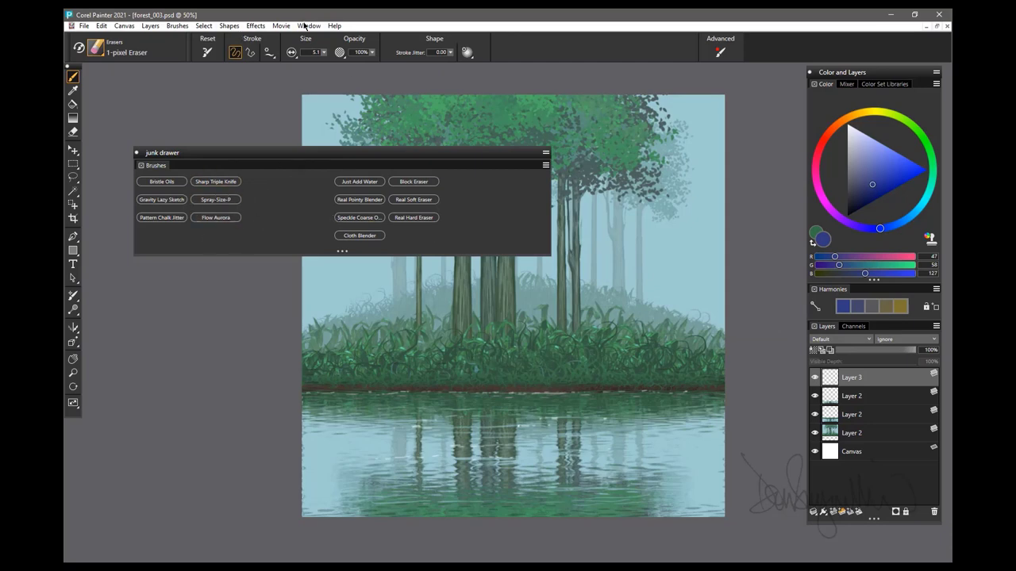
# Open the Papers panel and start Custom 6 with New Streaks, a grid paper and others.
pyautogui.click(308, 27)
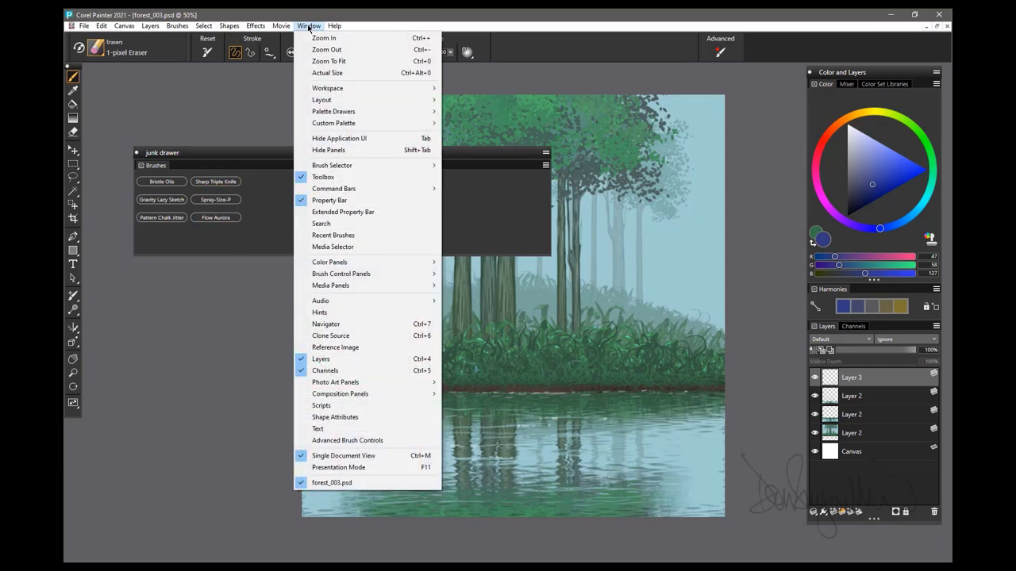
pyautogui.moveTo(330, 286)
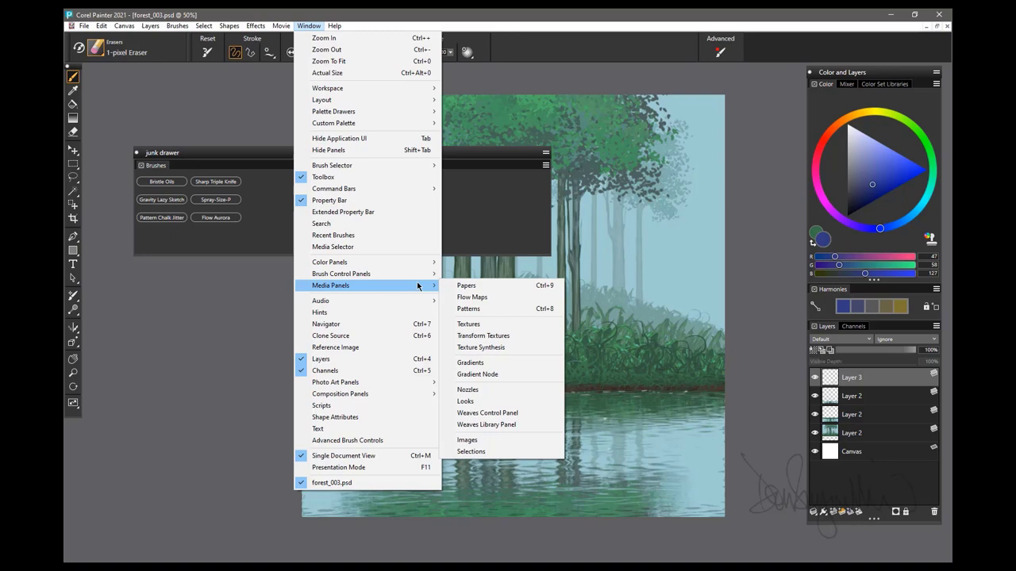
pyautogui.click(467, 285)
pyautogui.moveTo(349, 106); pyautogui.dragTo(655, 78)
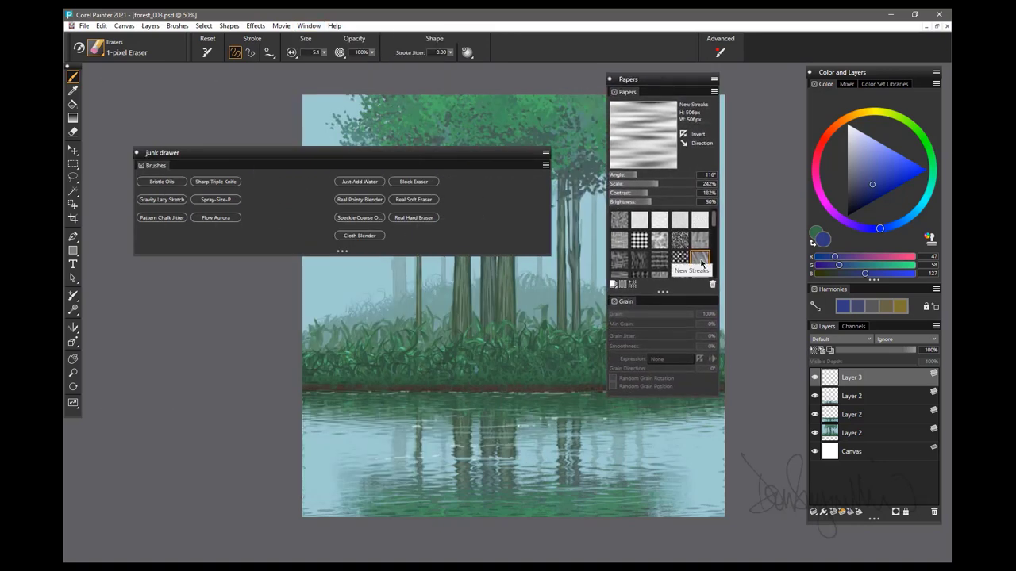
pyautogui.moveTo(702, 263); pyautogui.dragTo(168, 344)
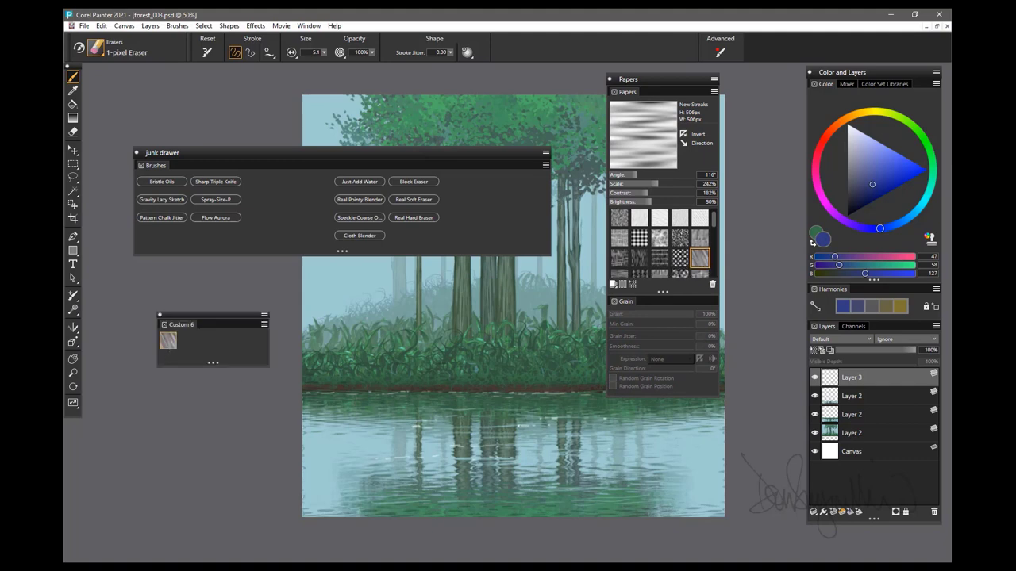
pyautogui.moveTo(639, 238); pyautogui.dragTo(186, 340)
pyautogui.moveTo(622, 258)
pyautogui.mouseDown()
pyautogui.moveTo(204, 366)
pyautogui.moveTo(168, 358)
pyautogui.mouseUp()
pyautogui.moveTo(699, 257); pyautogui.dragTo(186, 357)
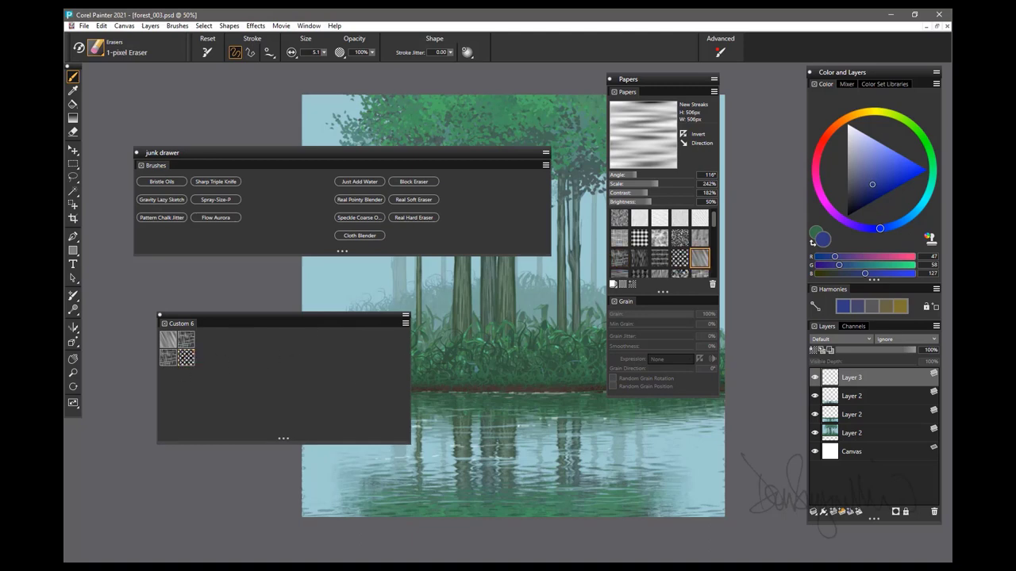
# Add more paper textures to Custom 6 and dock it as a junk drawer tab.
pyautogui.scroll(-2, 690, 235)
pyautogui.moveTo(679, 228); pyautogui.dragTo(206, 339)
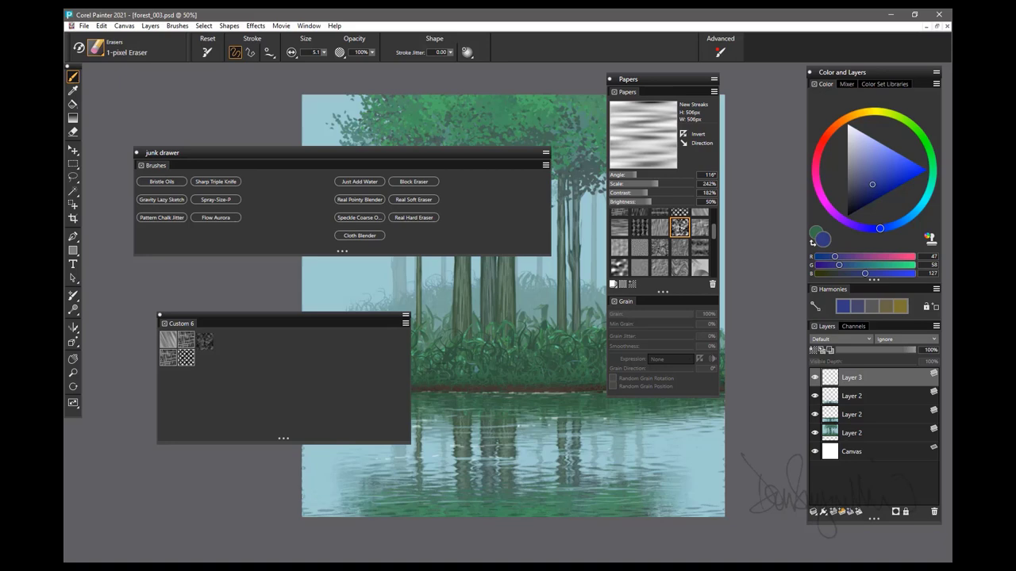
pyautogui.click(700, 212)
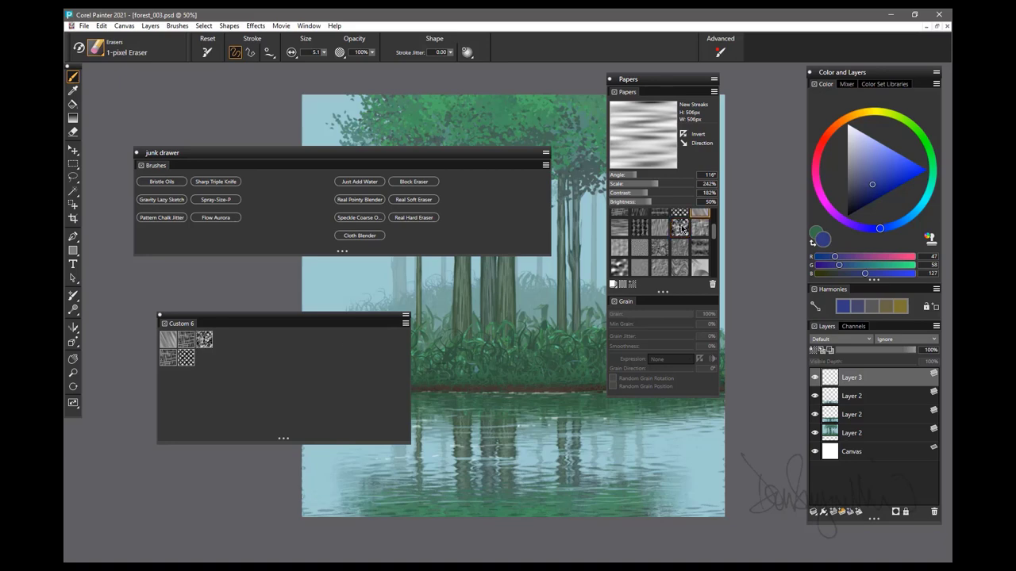
pyautogui.scroll(-1, 625, 278)
pyautogui.moveTo(619, 264); pyautogui.dragTo(204, 359)
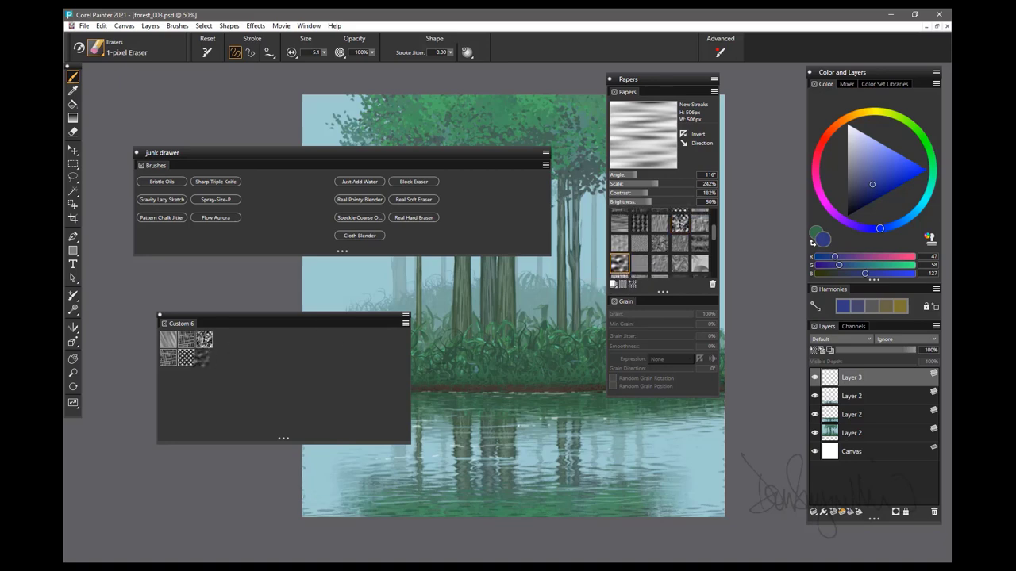
pyautogui.moveTo(176, 323); pyautogui.dragTo(168, 163)
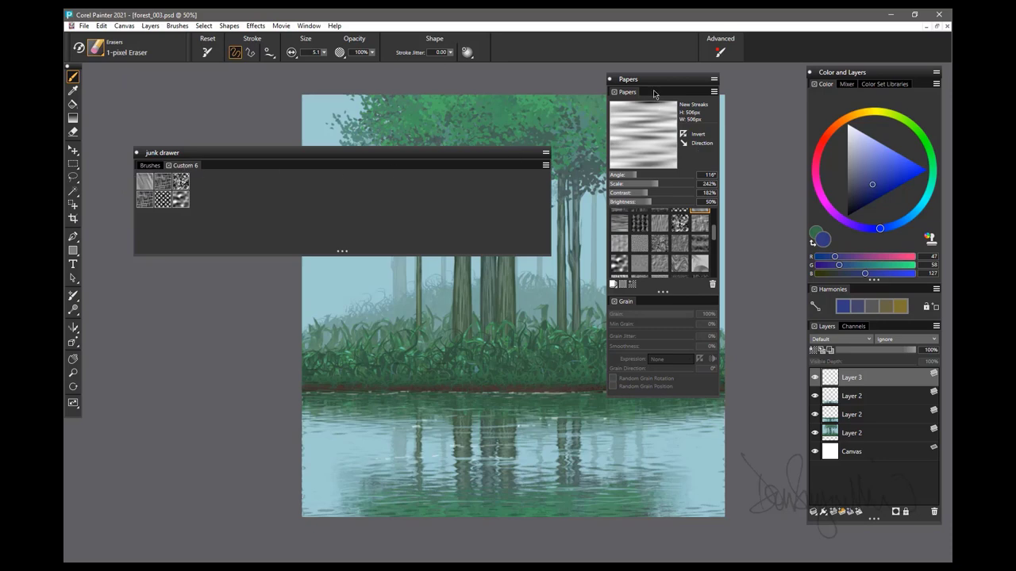
# Rename the Custom 6 palette to 'papers and materials' in the Custom Palette Organizer.
pyautogui.click(610, 80)
pyautogui.click(308, 26)
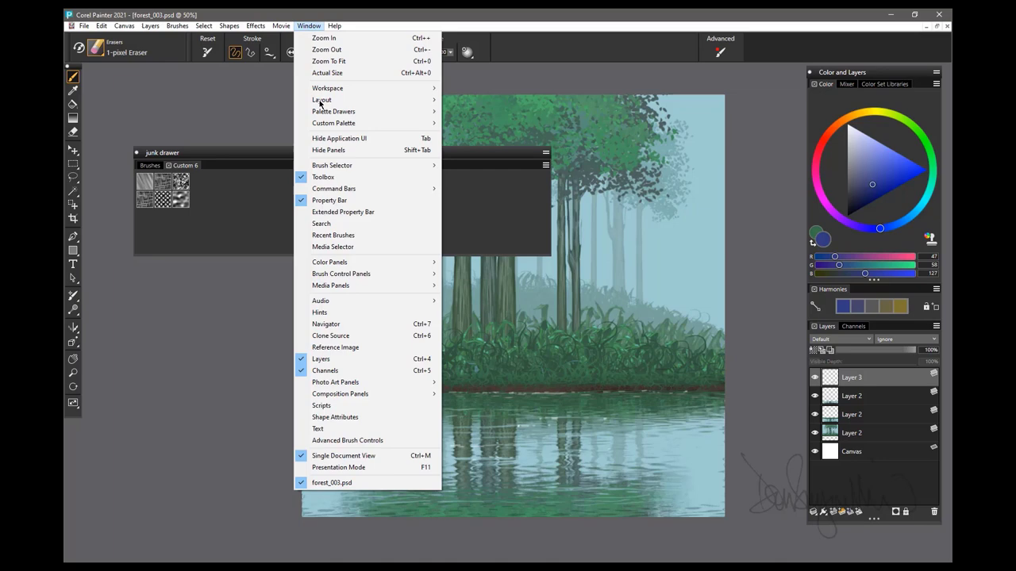
pyautogui.moveTo(333, 123)
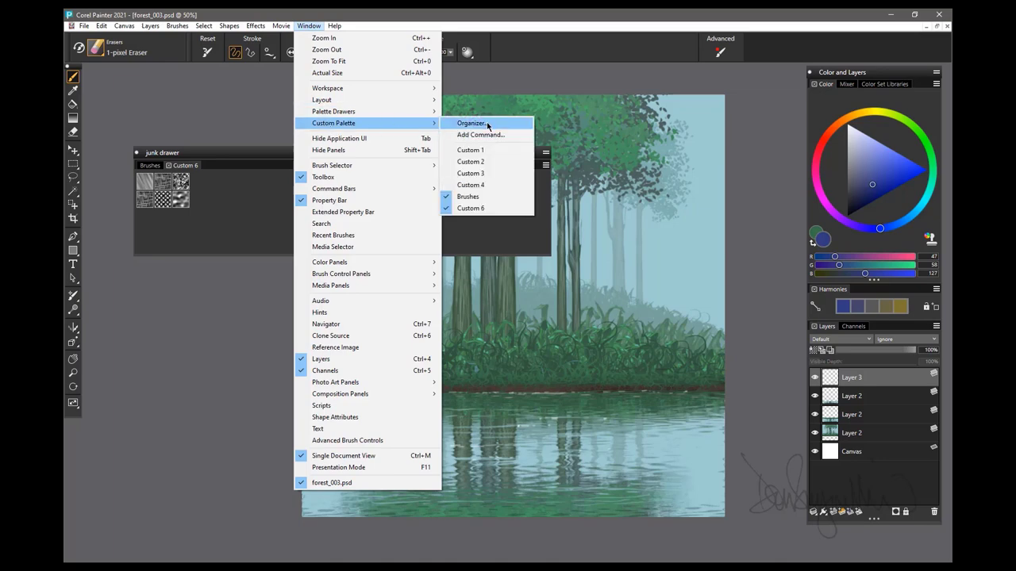
pyautogui.click(487, 126)
pyautogui.click(418, 262)
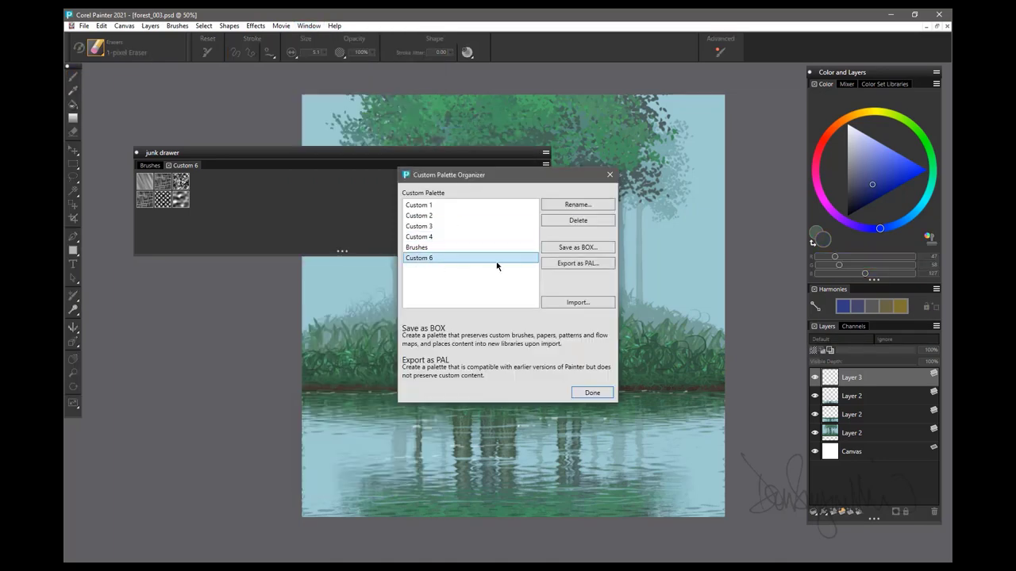
pyautogui.click(591, 205)
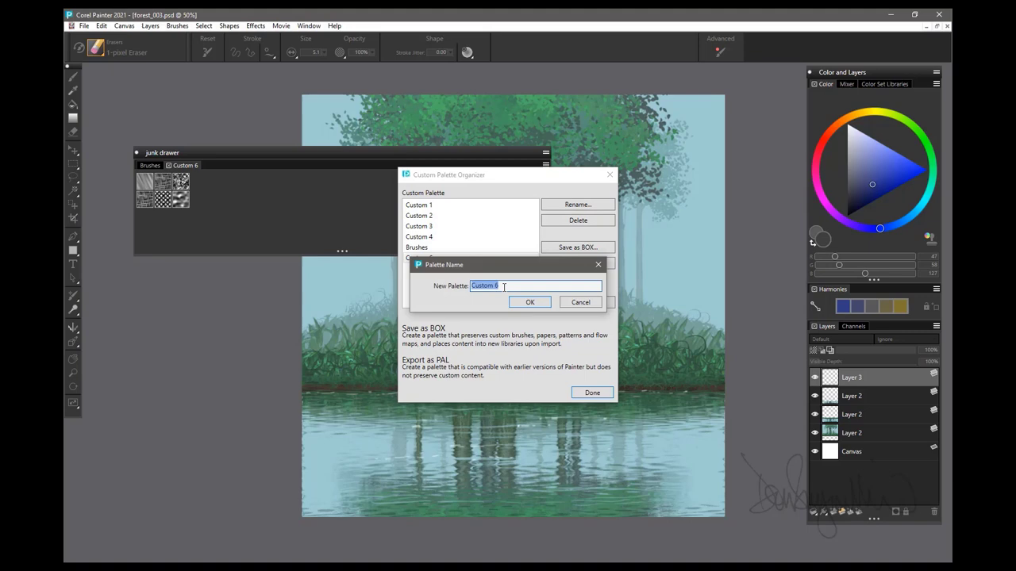
pyautogui.write('paper')
pyautogui.write('ials')
pyautogui.press('Return')
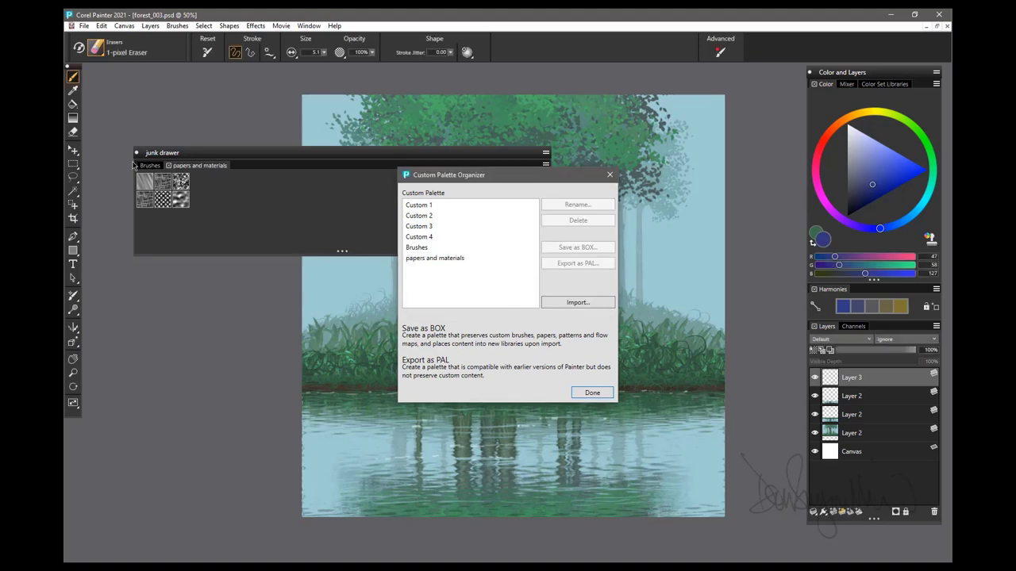
pyautogui.press('Return')
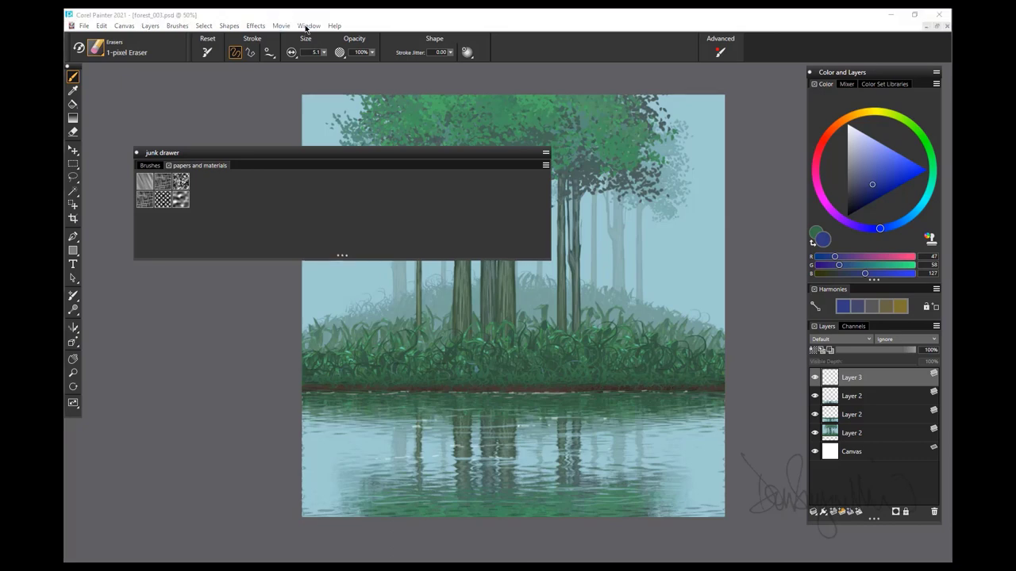
# Open the Patterns panel beside the junk drawer and enlarge it to show more patterns.
pyautogui.click(307, 26)
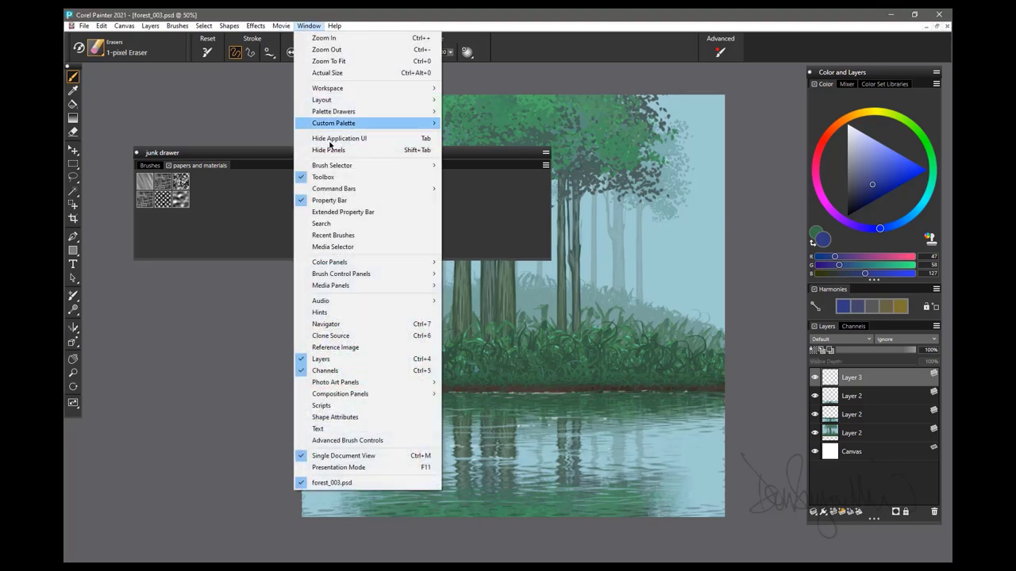
pyautogui.moveTo(330, 286)
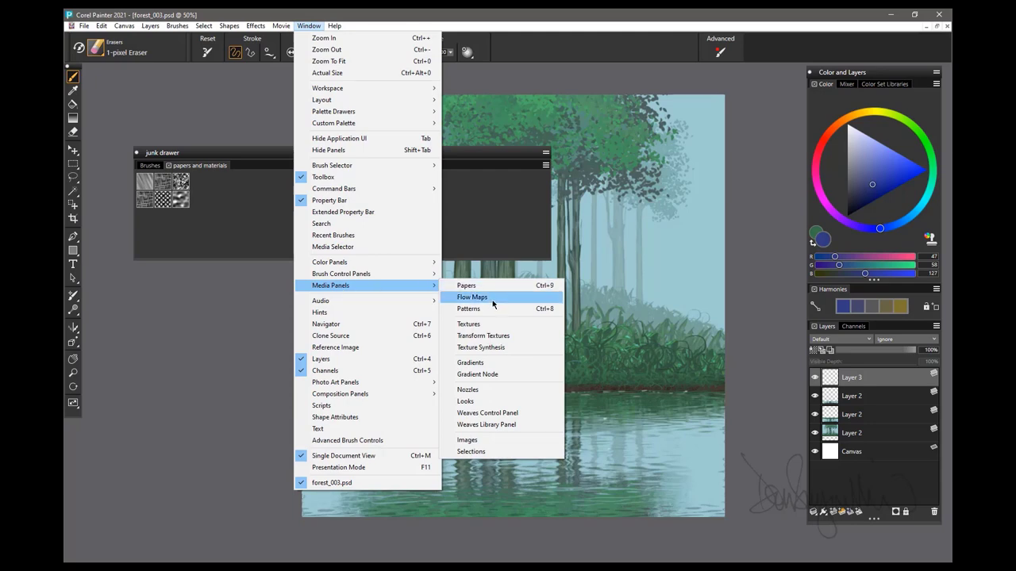
pyautogui.click(470, 309)
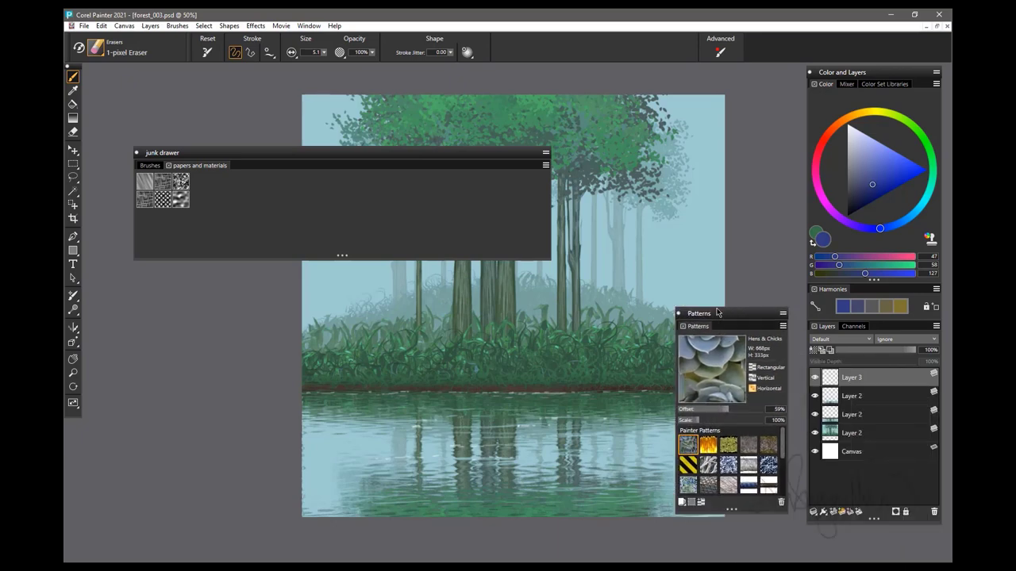
pyautogui.moveTo(883, 402); pyautogui.dragTo(615, 126)
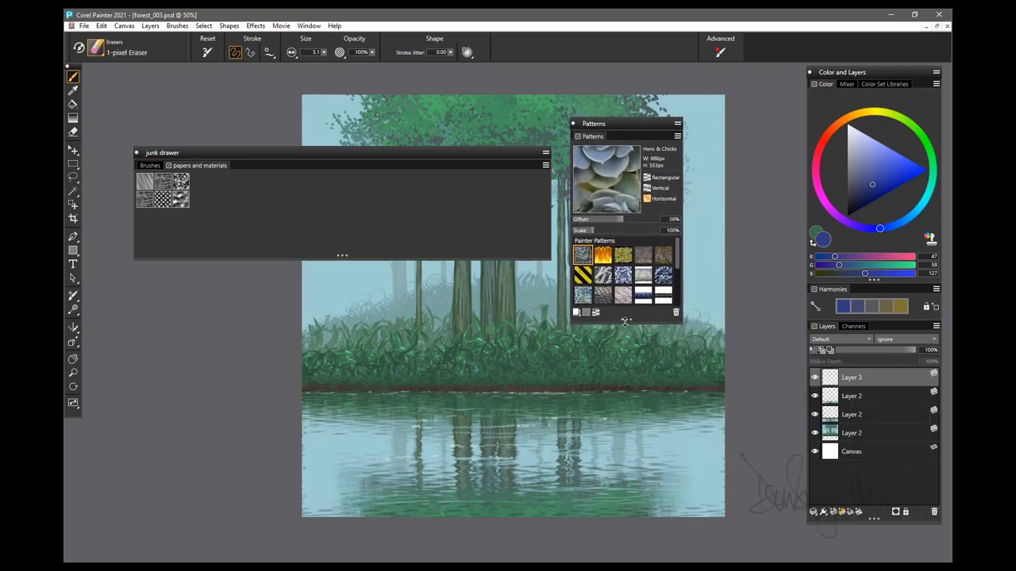
pyautogui.moveTo(627, 318); pyautogui.dragTo(626, 452)
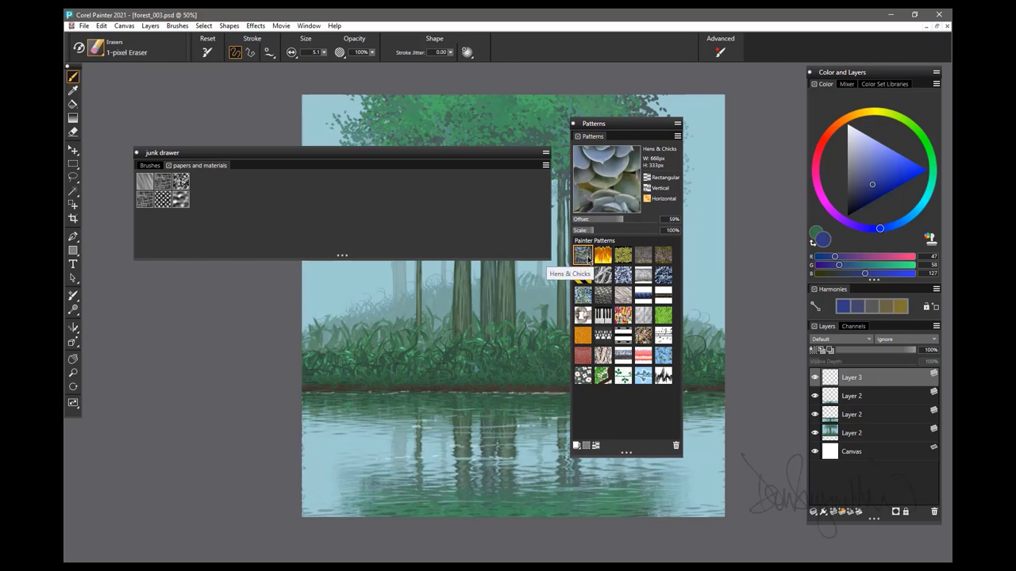
# Drag five pattern swatches, including Hens & Chicks, into the papers and materials tab.
pyautogui.moveTo(583, 258); pyautogui.dragTo(360, 200)
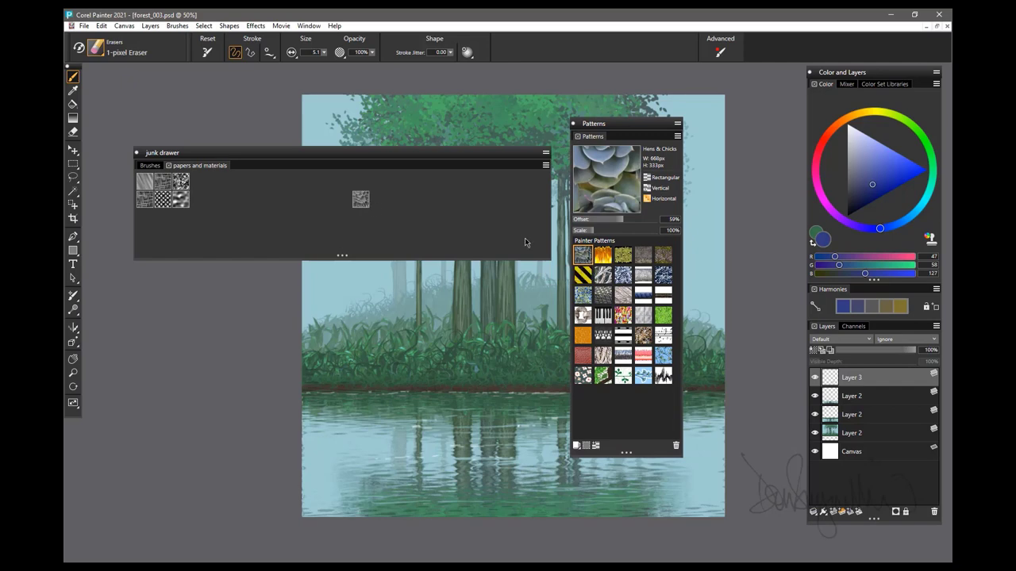
pyautogui.moveTo(608, 272); pyautogui.dragTo(356, 179)
pyautogui.moveTo(605, 254); pyautogui.dragTo(379, 200)
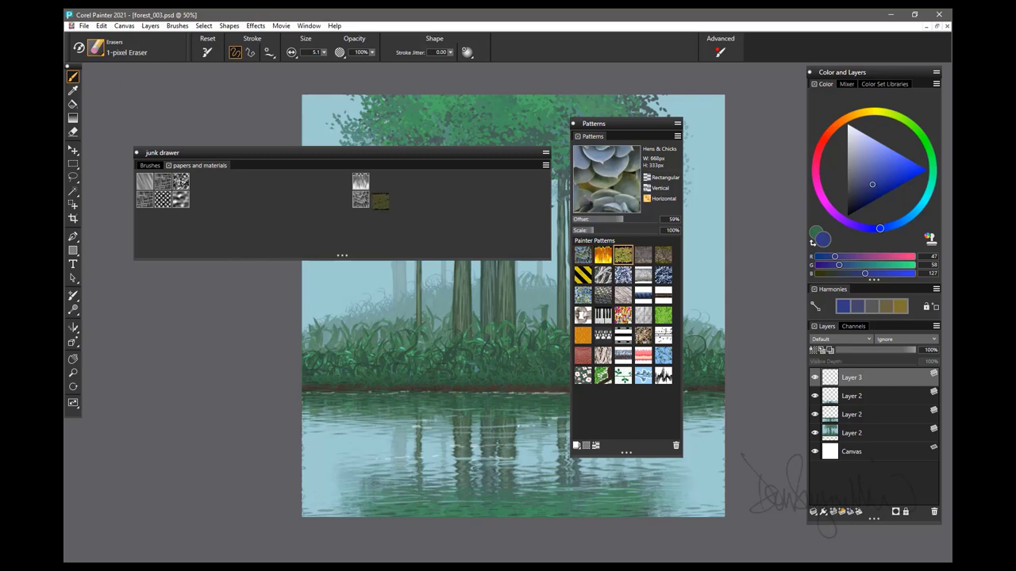
pyautogui.click(643, 255)
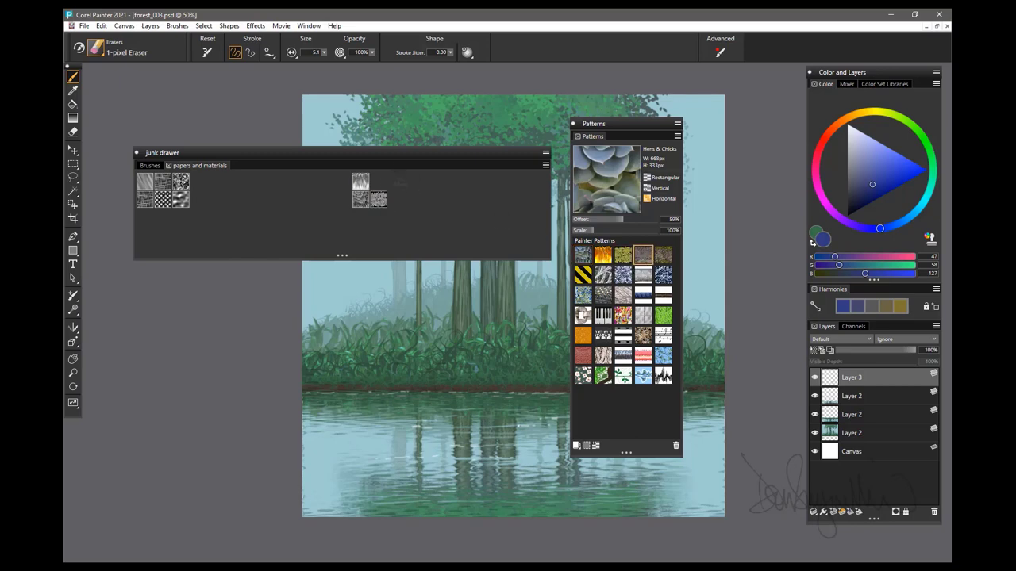
pyautogui.moveTo(375, 181); pyautogui.dragTo(379, 182)
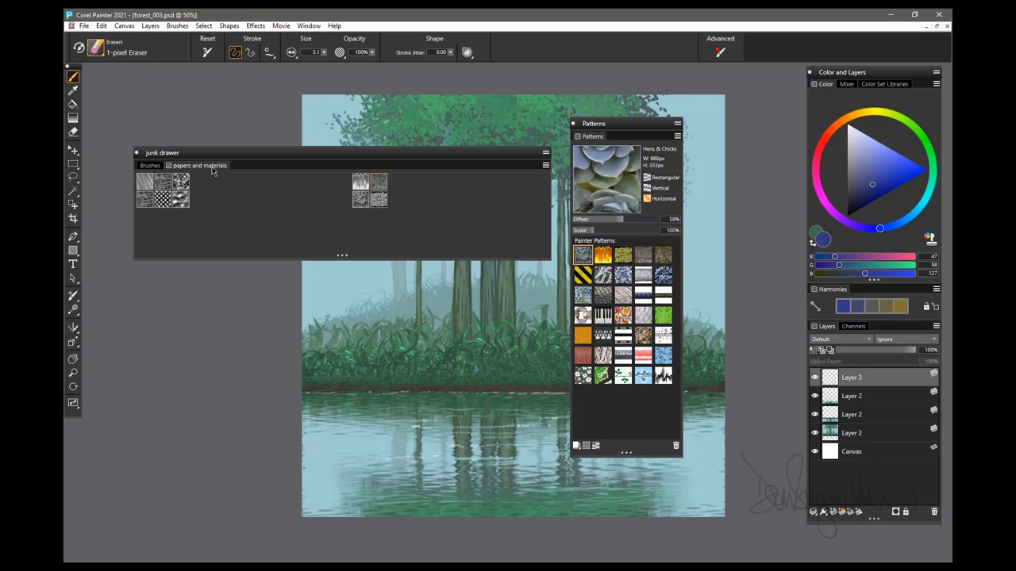
pyautogui.moveTo(603, 337); pyautogui.dragTo(397, 182)
# Close the Patterns panel and bring up the Gradients panel.
pyautogui.click(573, 124)
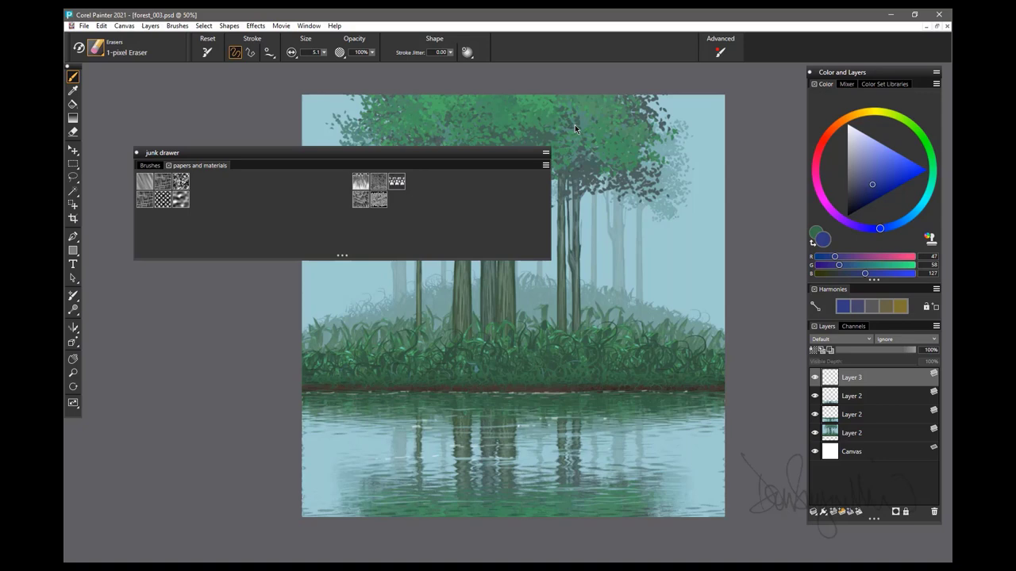
pyautogui.click(309, 26)
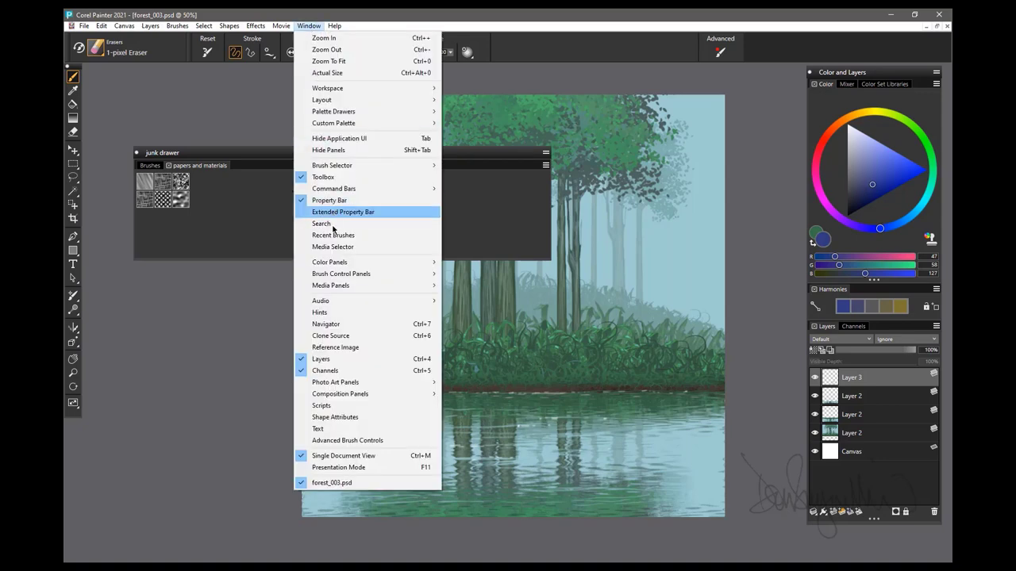
pyautogui.moveTo(331, 286)
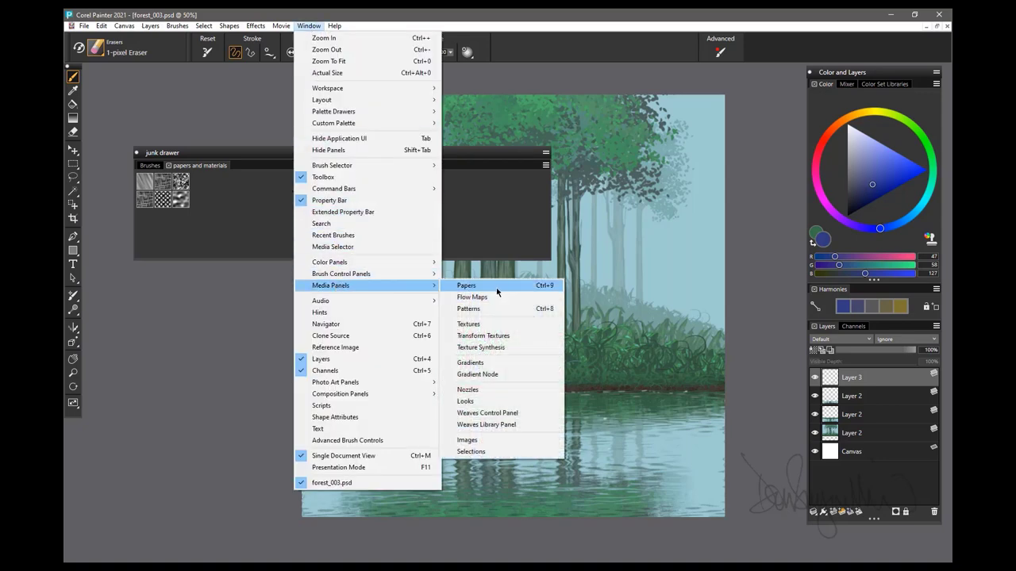
pyautogui.click(471, 365)
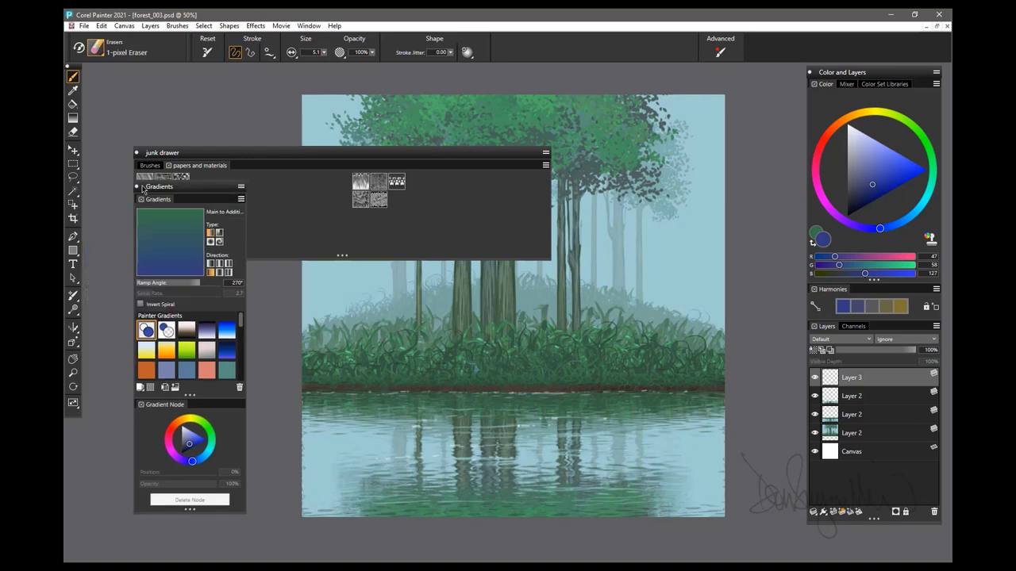
# Add four gradients, including black-to-white, to the junk drawer, then close Gradients.
pyautogui.moveTo(605, 284); pyautogui.dragTo(432, 182)
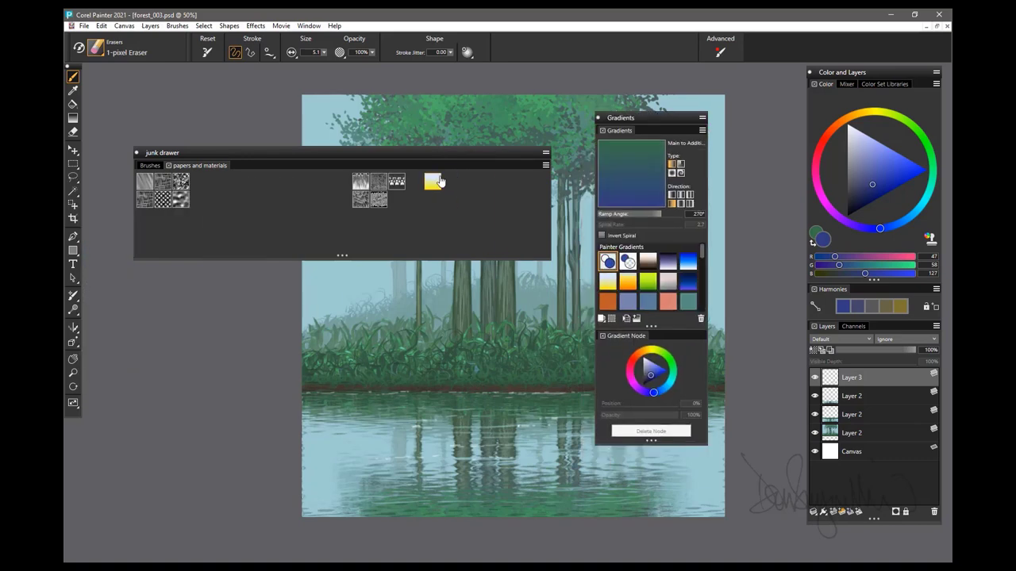
pyautogui.moveTo(628, 282); pyautogui.dragTo(454, 183)
pyautogui.moveTo(647, 261); pyautogui.dragTo(468, 183)
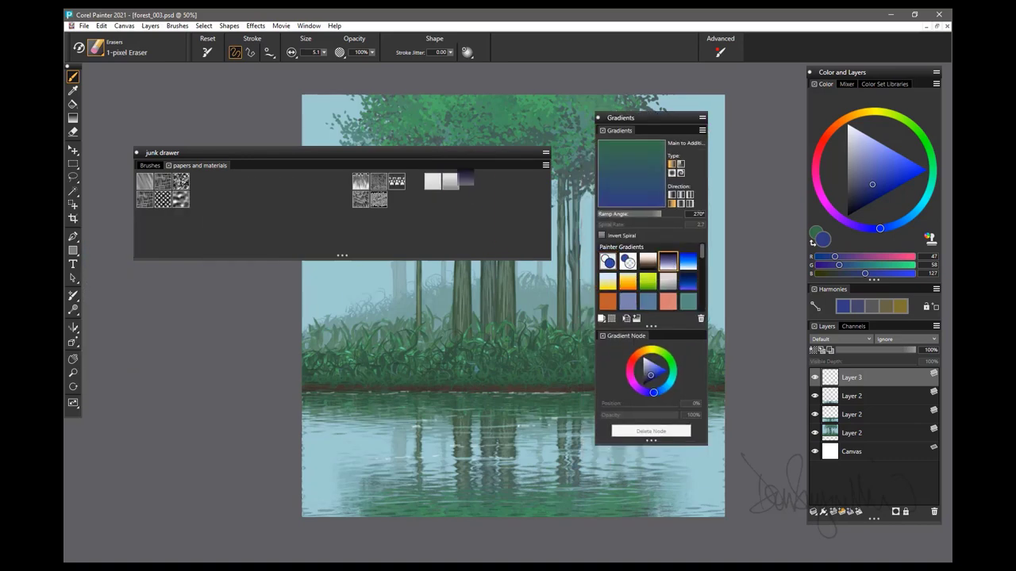
pyautogui.moveTo(608, 305); pyautogui.dragTo(432, 200)
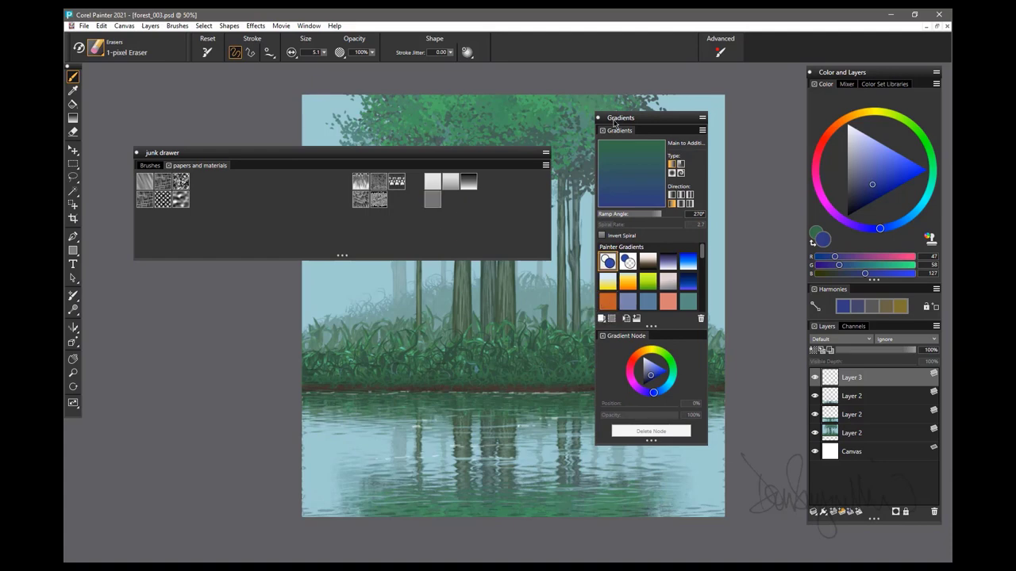
pyautogui.click(598, 117)
pyautogui.click(309, 25)
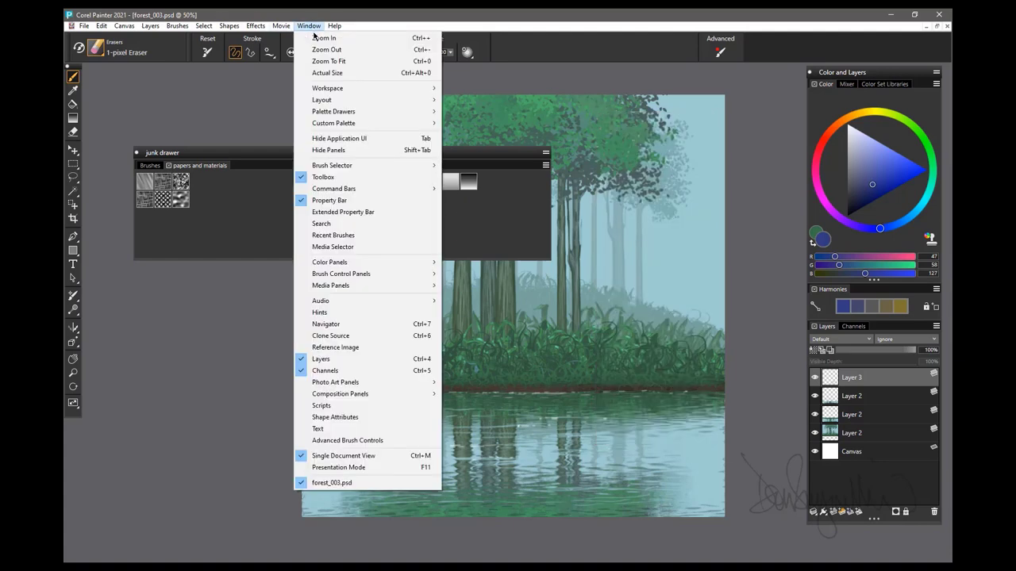
pyautogui.moveTo(331, 286)
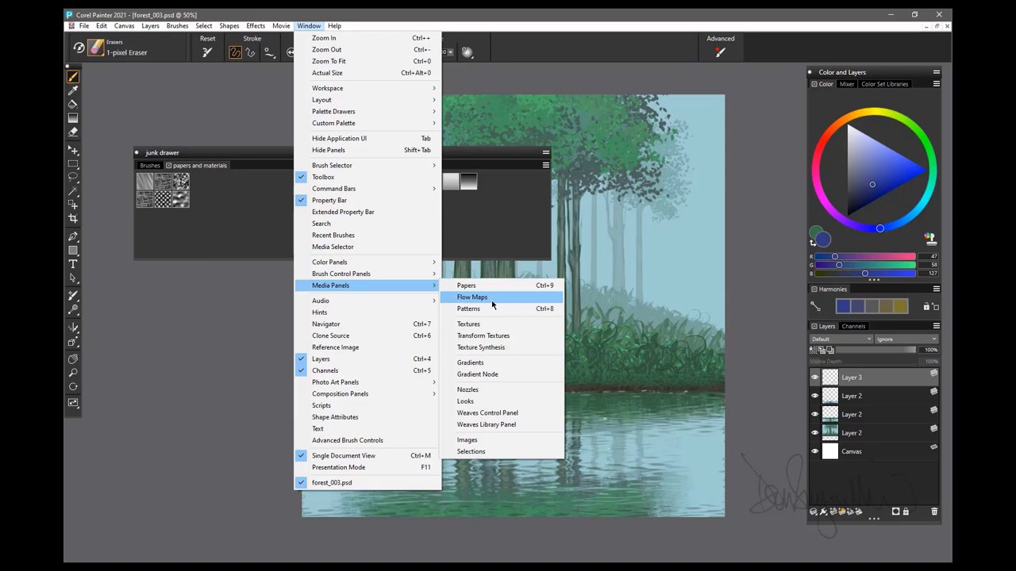
# Drag three swatches from the Textures panel into the junk drawer, then shorten the palette.
pyautogui.click(476, 324)
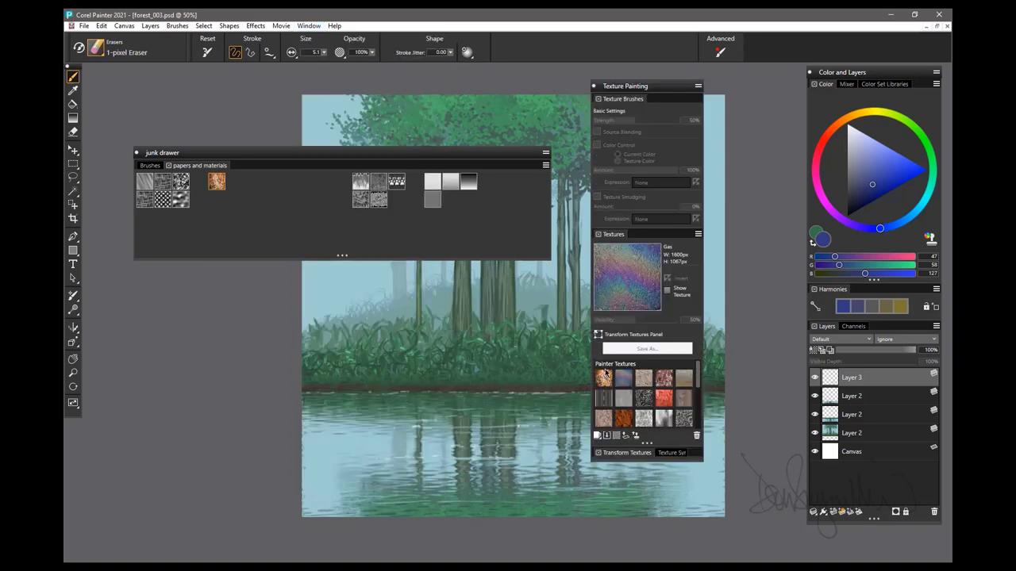
pyautogui.moveTo(624, 377); pyautogui.dragTo(327, 230)
pyautogui.moveTo(644, 378); pyautogui.dragTo(254, 183)
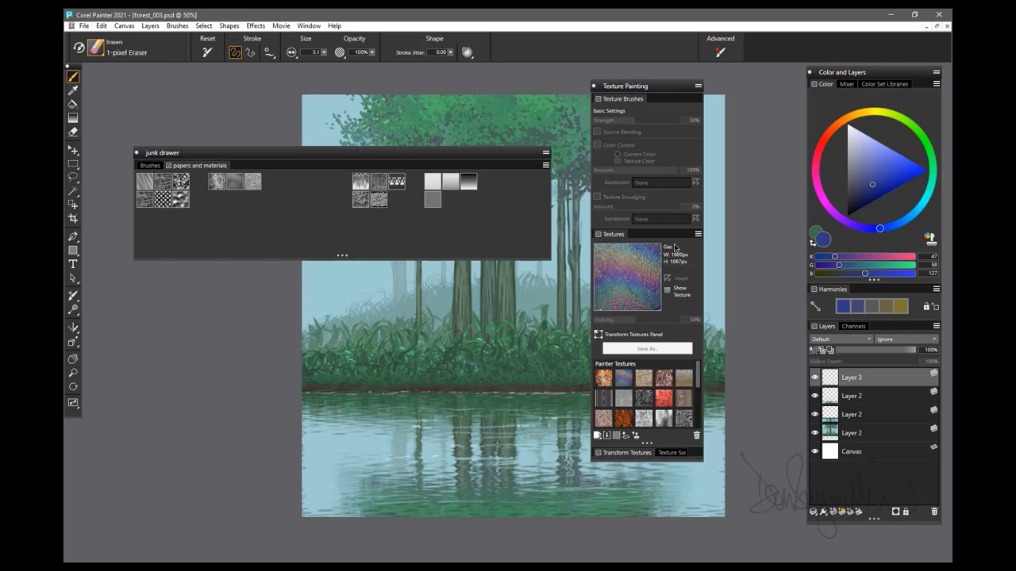
pyautogui.click(594, 87)
pyautogui.moveTo(342, 254); pyautogui.dragTo(342, 215)
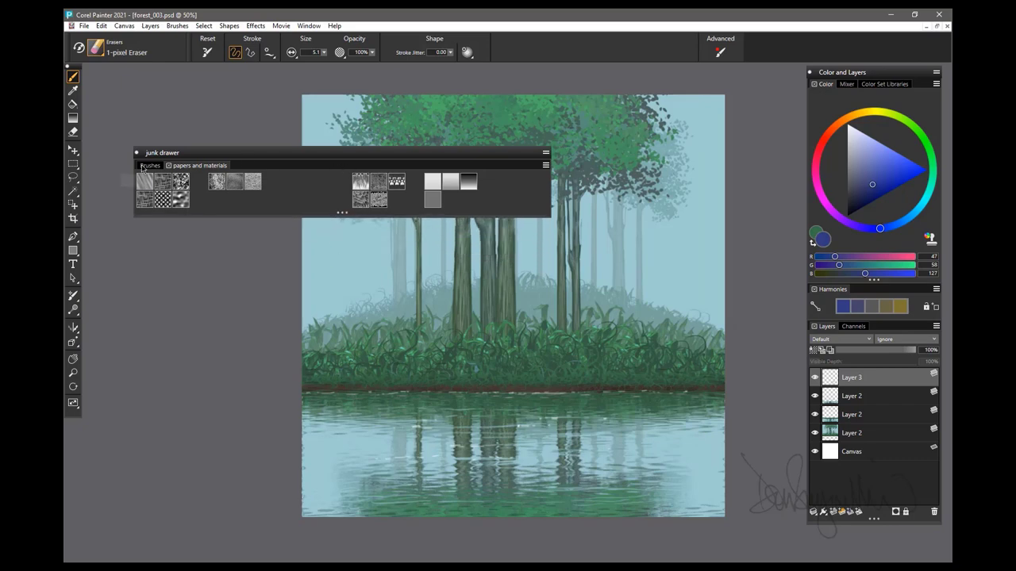
# Move the junk drawer below the canvas, check its tabs, and leave Brushes showing.
pyautogui.moveTo(241, 151); pyautogui.dragTo(417, 496)
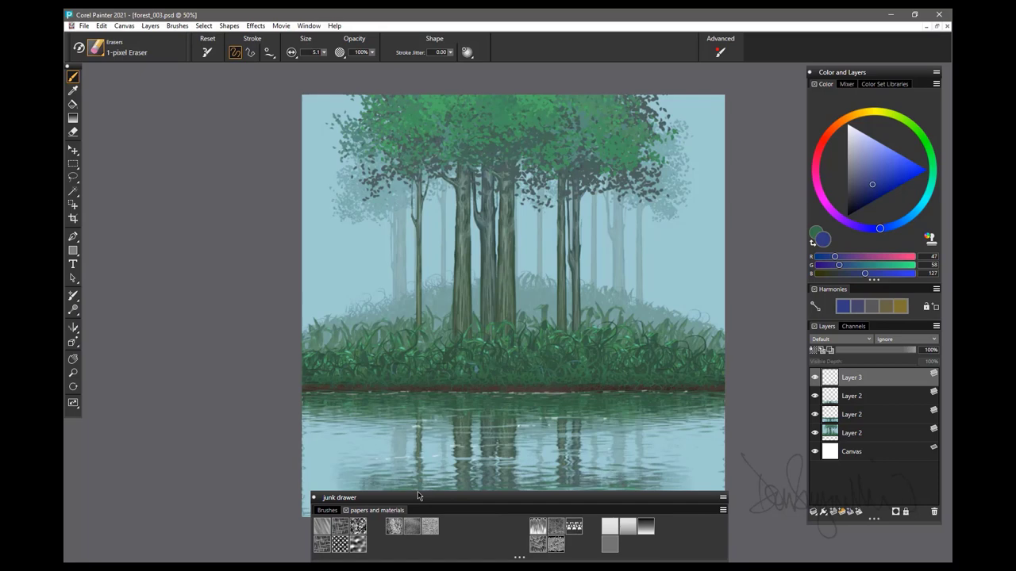
pyautogui.click(328, 510)
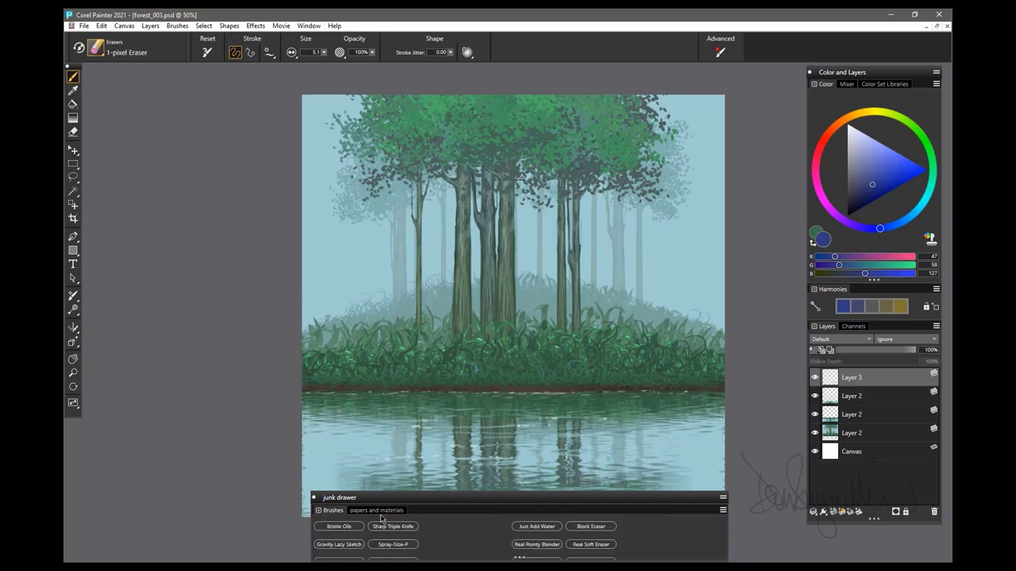
pyautogui.click(384, 511)
pyautogui.click(329, 511)
pyautogui.moveTo(404, 497)
pyautogui.mouseDown()
pyautogui.moveTo(396, 436)
pyautogui.moveTo(249, 431)
pyautogui.mouseUp()
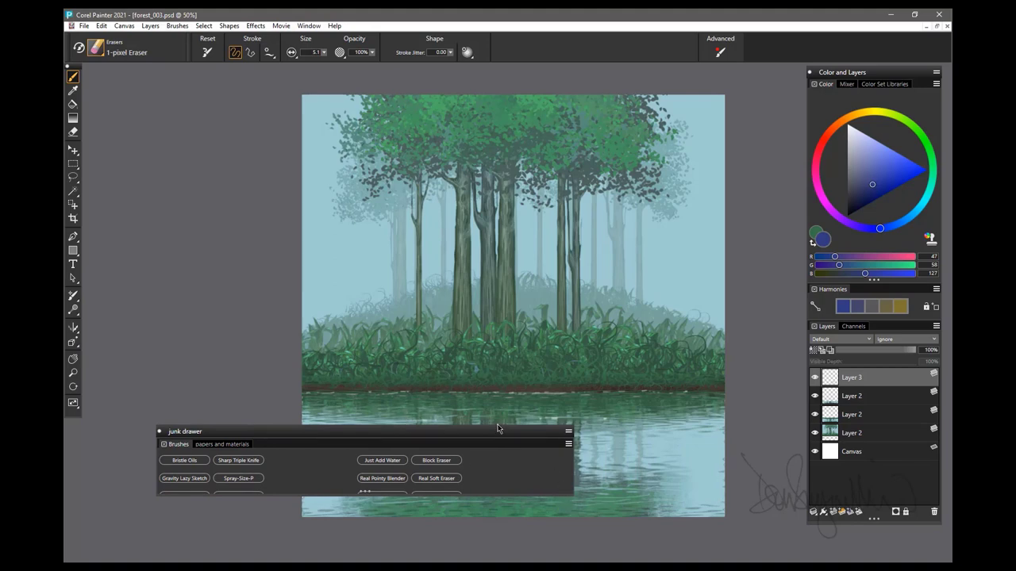
# Review the layer panel's commands, then shift the junk drawer up and left.
pyautogui.rightClick(866, 397)
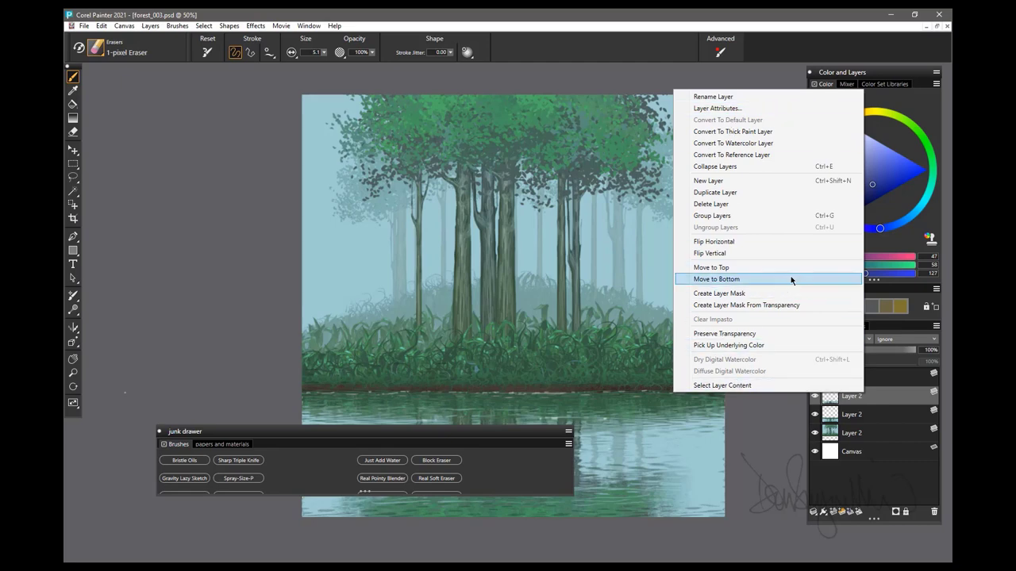
pyautogui.click(936, 327)
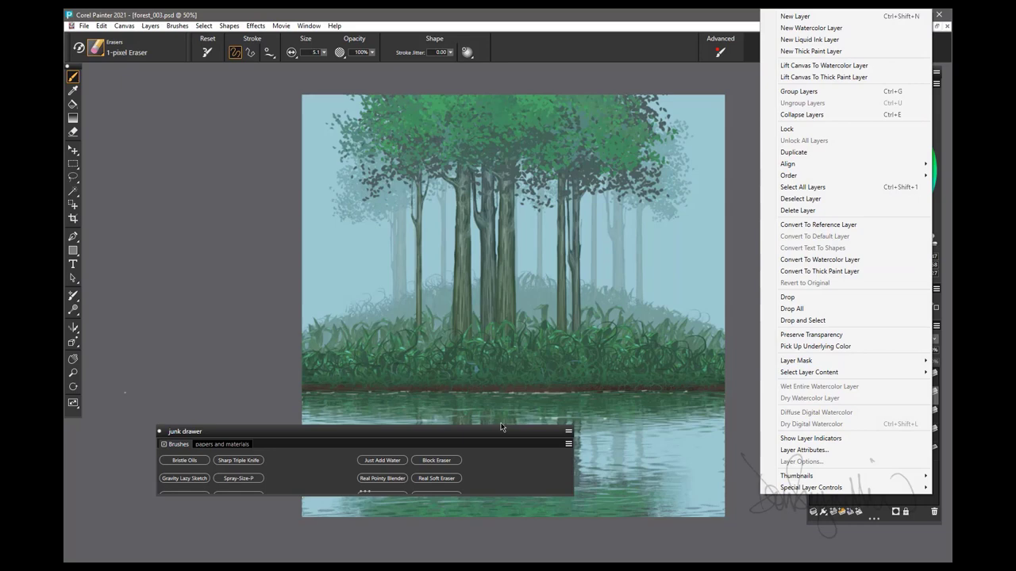
pyautogui.moveTo(420, 430)
pyautogui.mouseDown()
pyautogui.moveTo(381, 415)
pyautogui.moveTo(394, 379)
pyautogui.mouseUp()
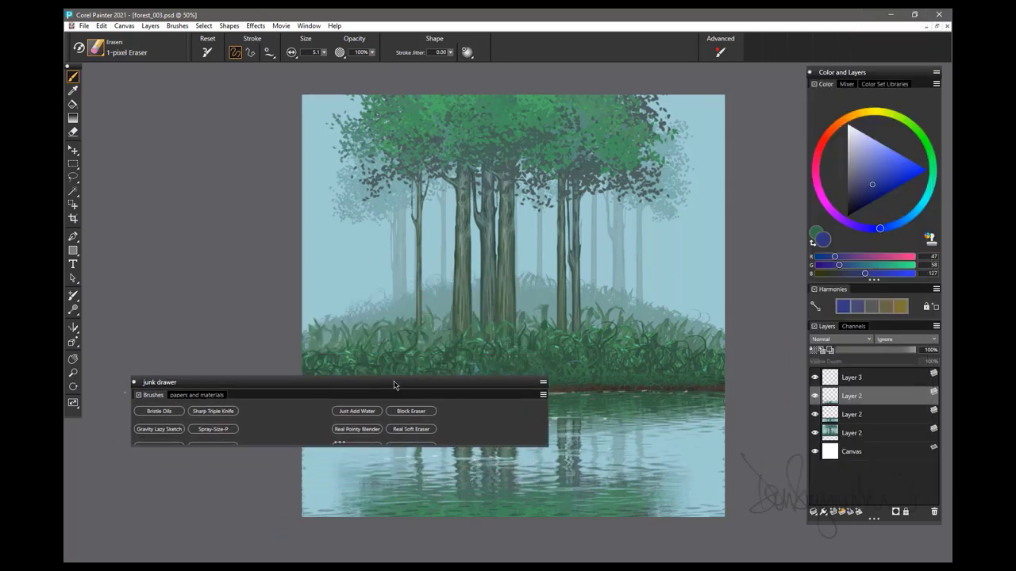
pyautogui.click(309, 25)
pyautogui.moveTo(333, 123)
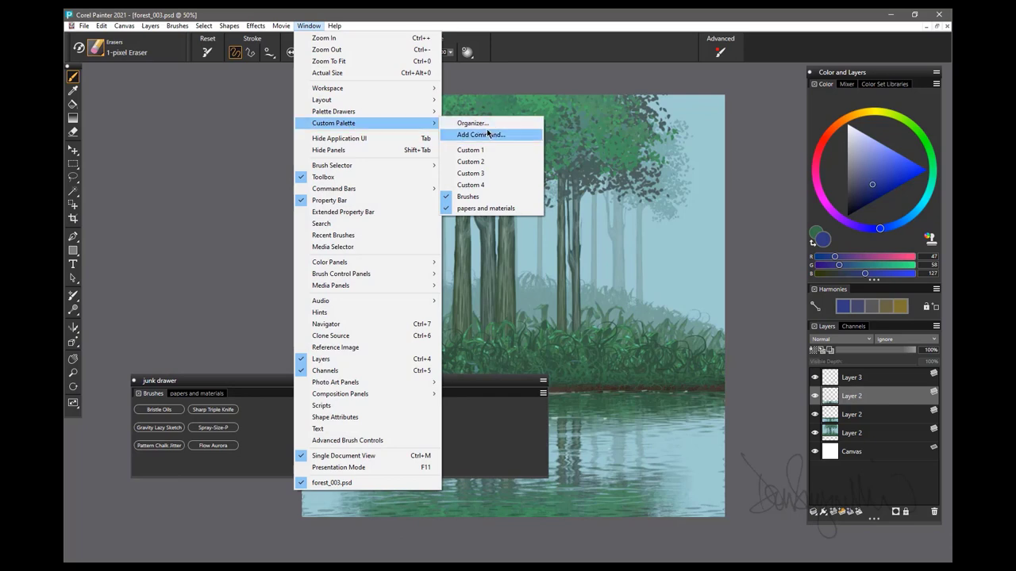
# Create a Custom 7 palette with a Layers > New Layer button and place it over the trees.
pyautogui.click(487, 135)
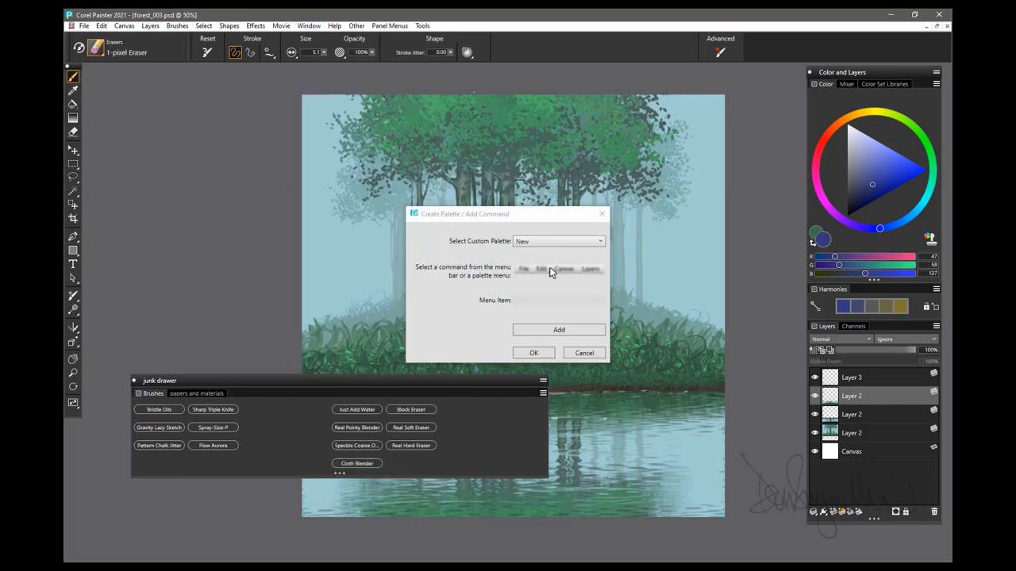
pyautogui.moveTo(530, 219); pyautogui.dragTo(640, 112)
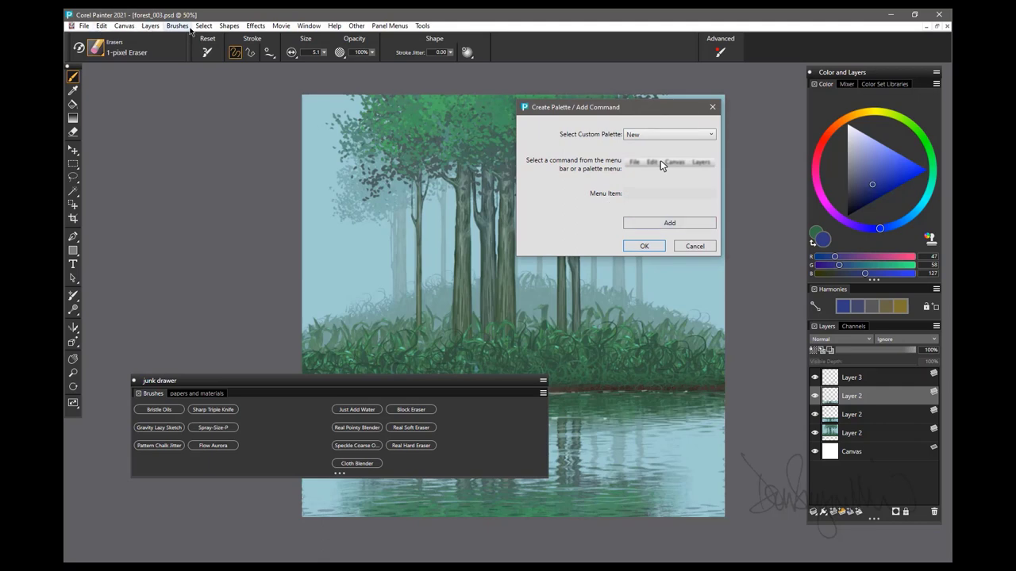
pyautogui.click(151, 25)
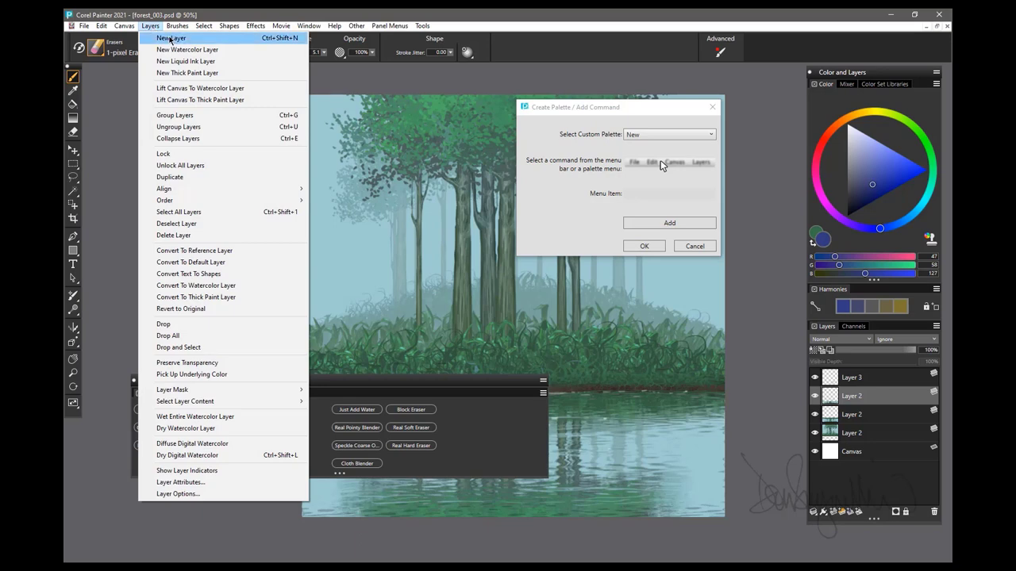
pyautogui.click(170, 39)
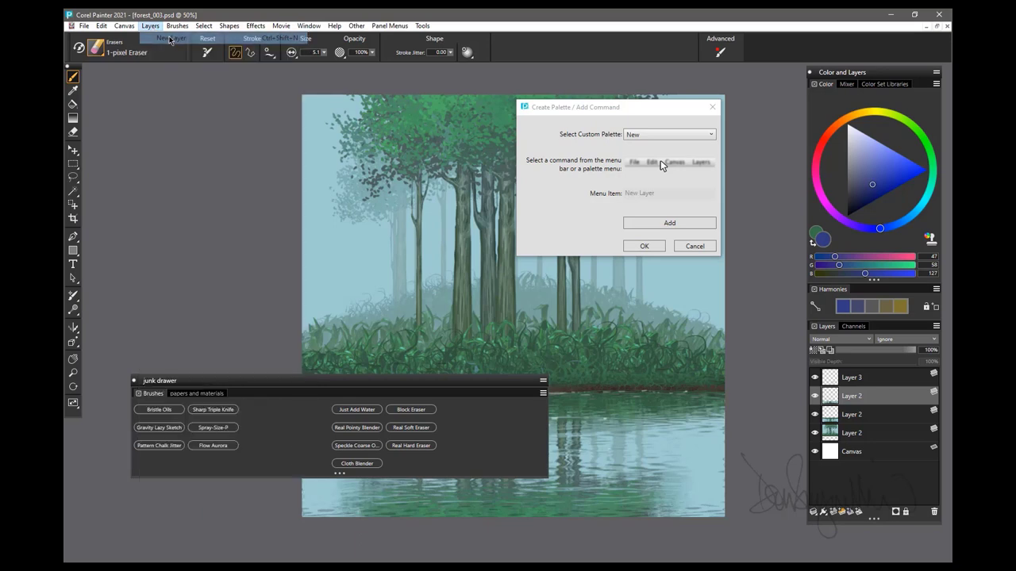
pyautogui.click(665, 224)
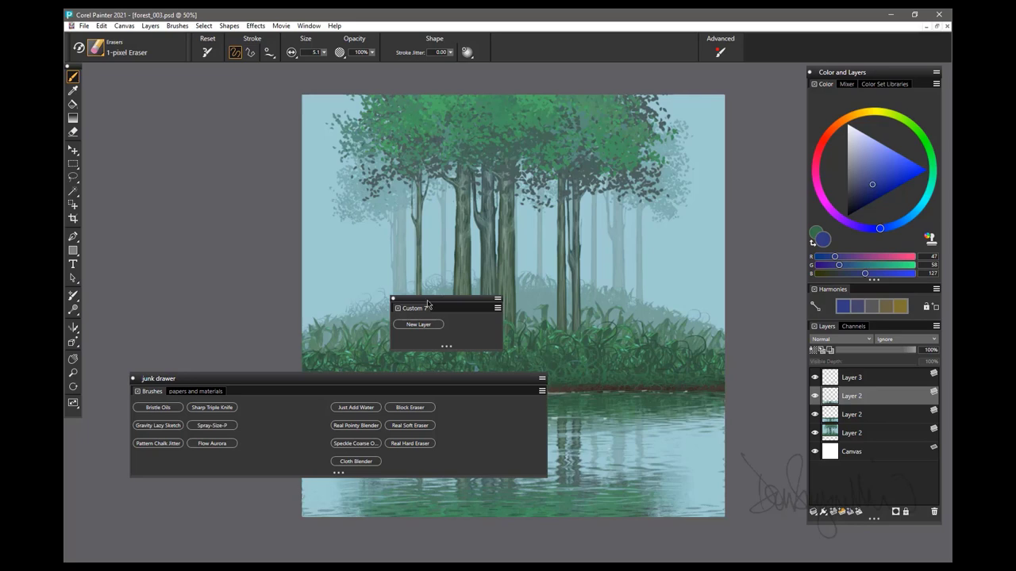
pyautogui.moveTo(427, 304); pyautogui.dragTo(457, 214)
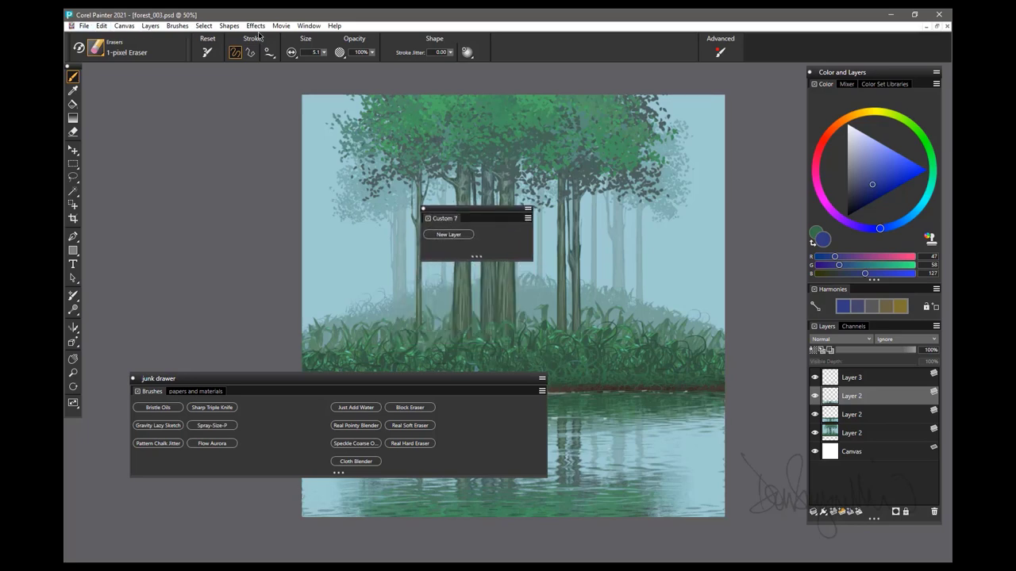
pyautogui.click(309, 26)
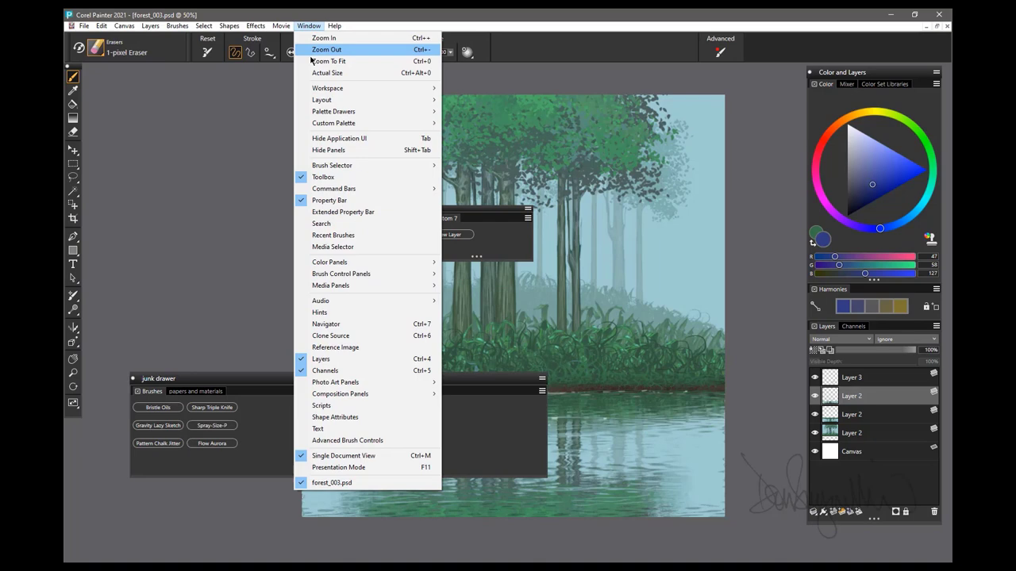
pyautogui.moveTo(334, 123)
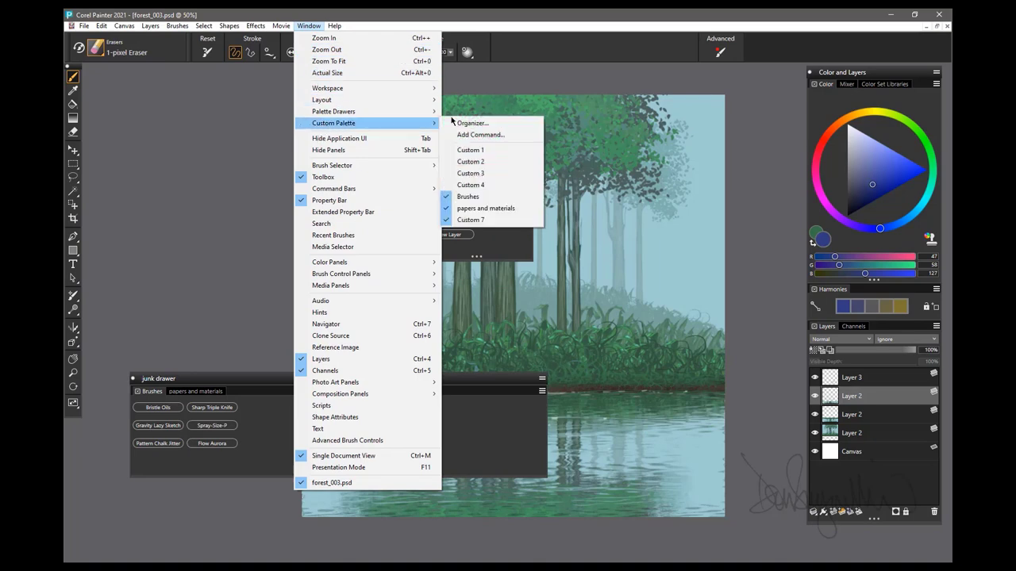
# Target Custom 7 and add Duplicate and Select All Layers command buttons.
pyautogui.click(497, 136)
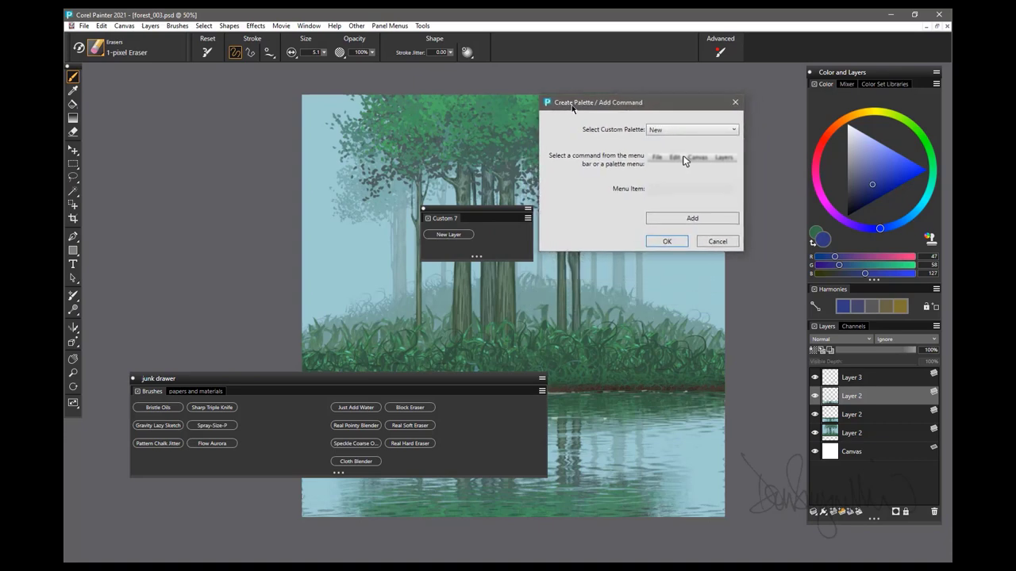
pyautogui.click(677, 130)
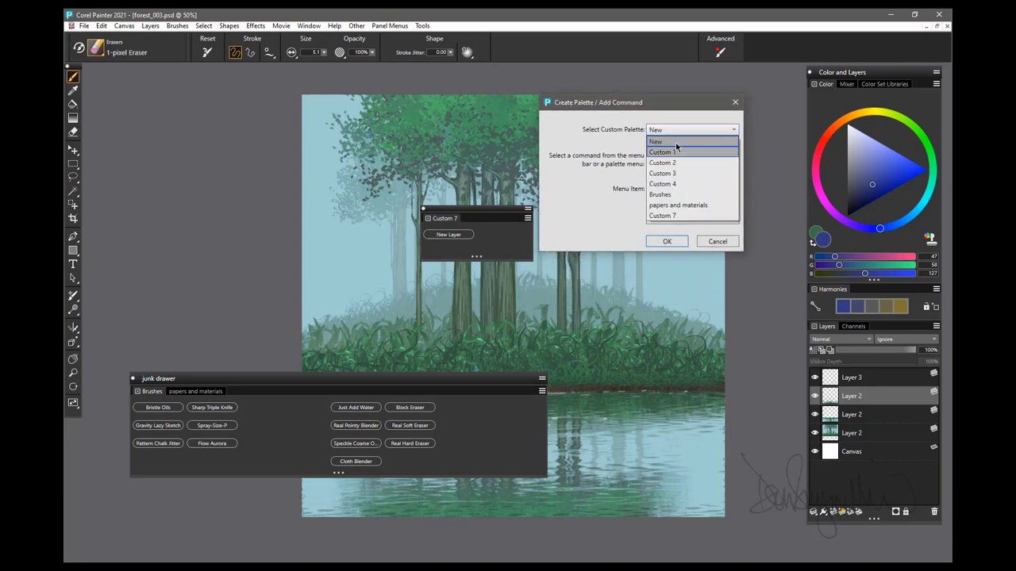
pyautogui.click(663, 216)
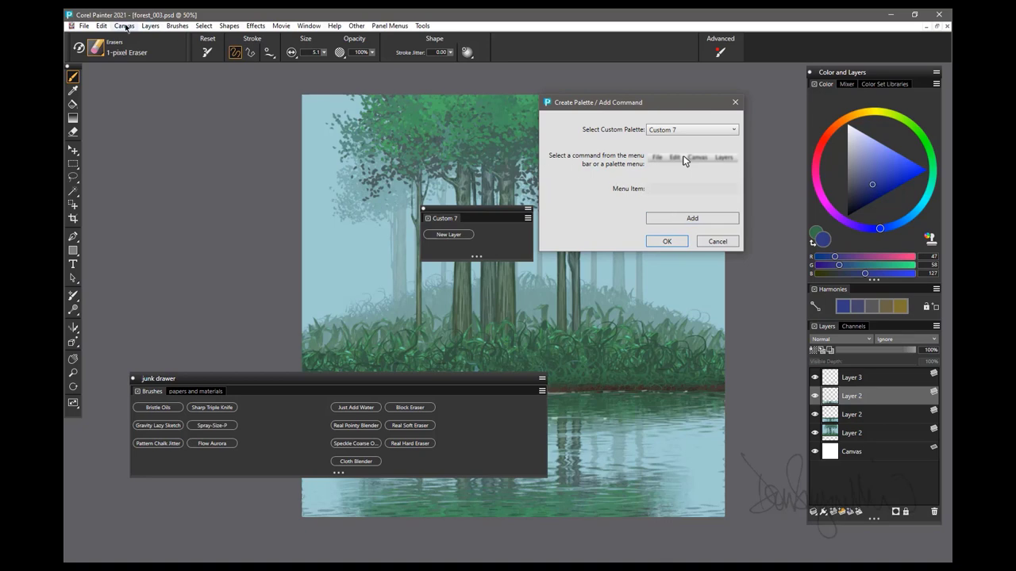
pyautogui.click(126, 26)
pyautogui.moveTo(150, 26)
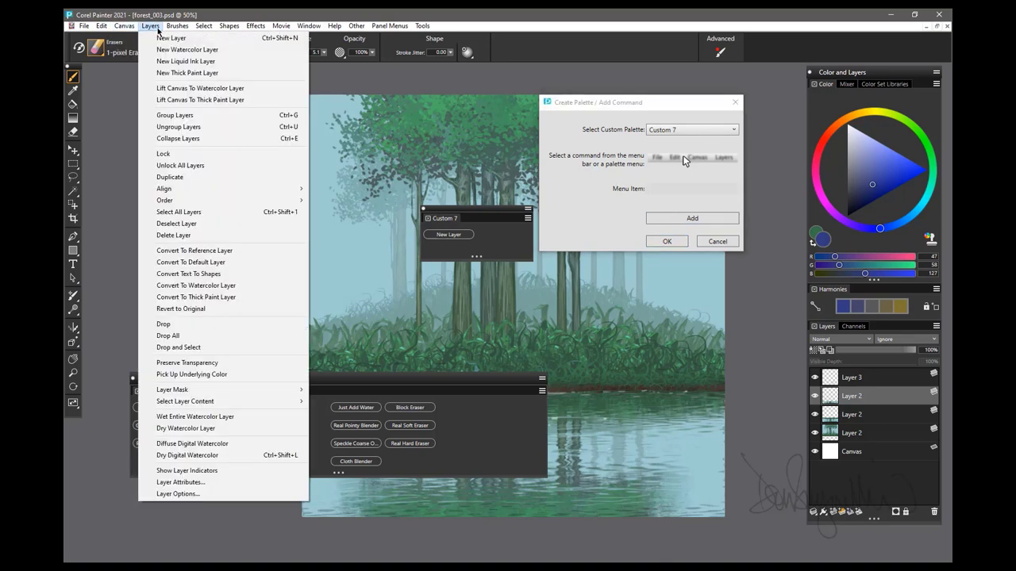
pyautogui.click(170, 177)
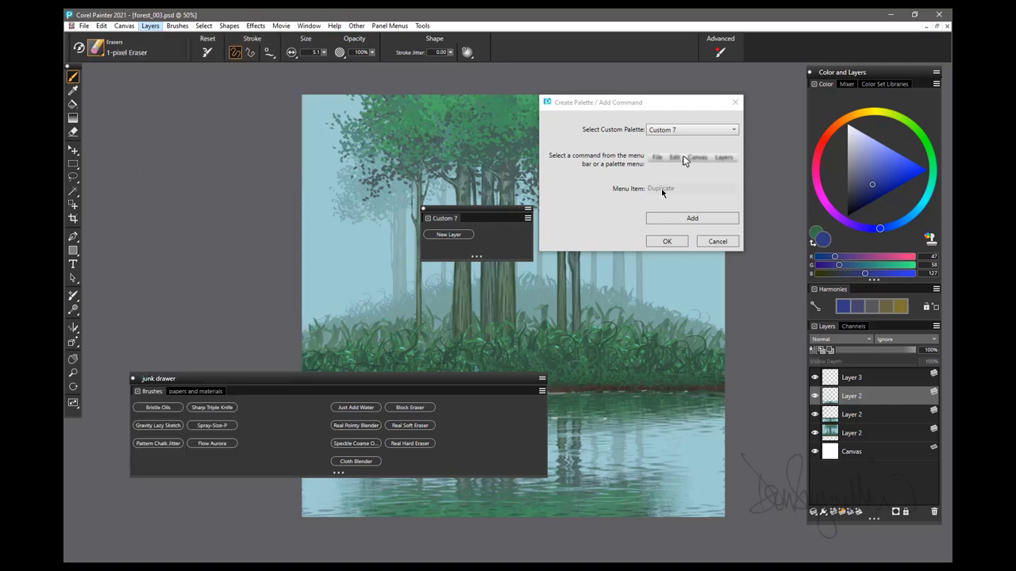
pyautogui.click(692, 219)
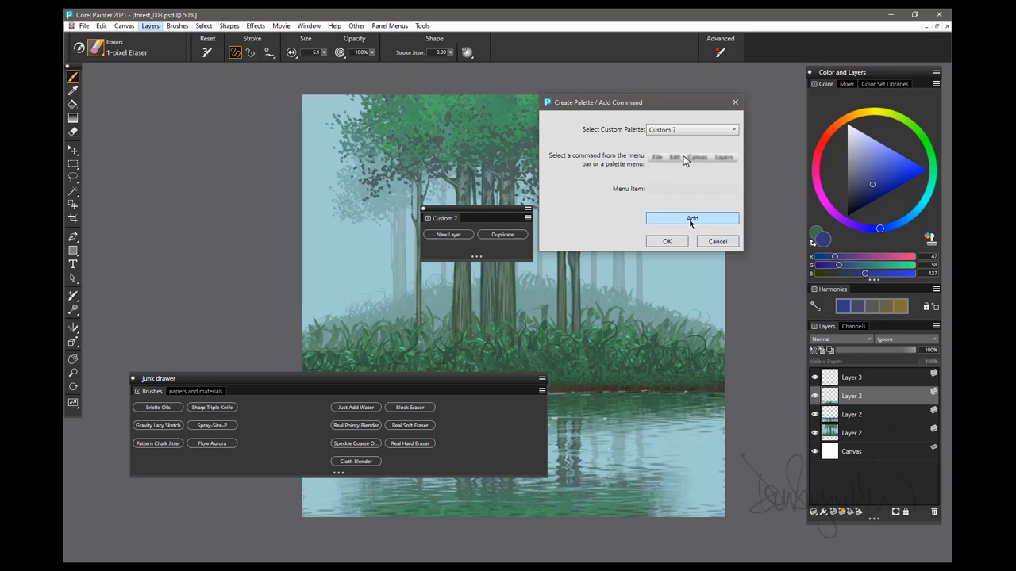
pyautogui.click(150, 25)
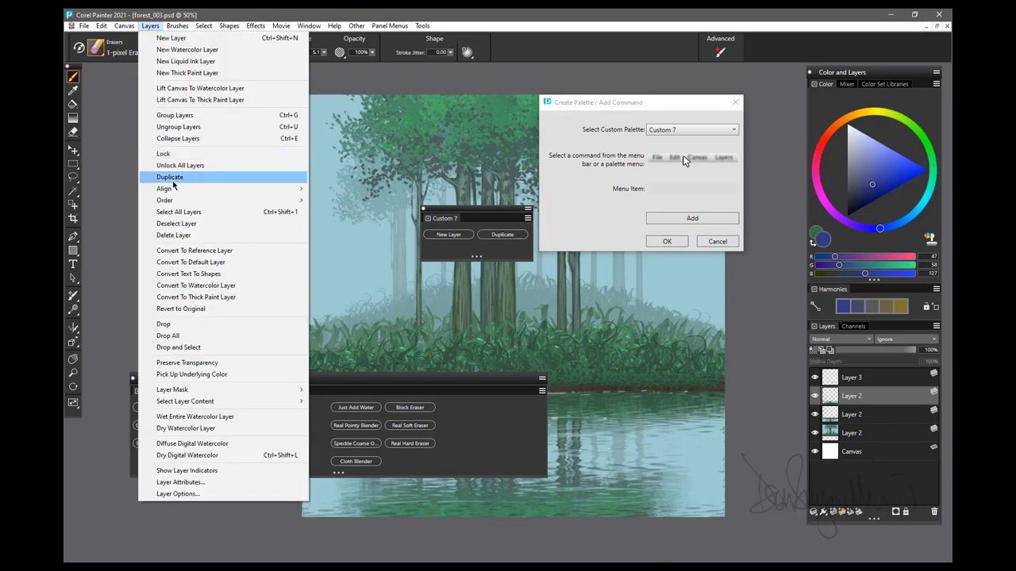
pyautogui.click(173, 212)
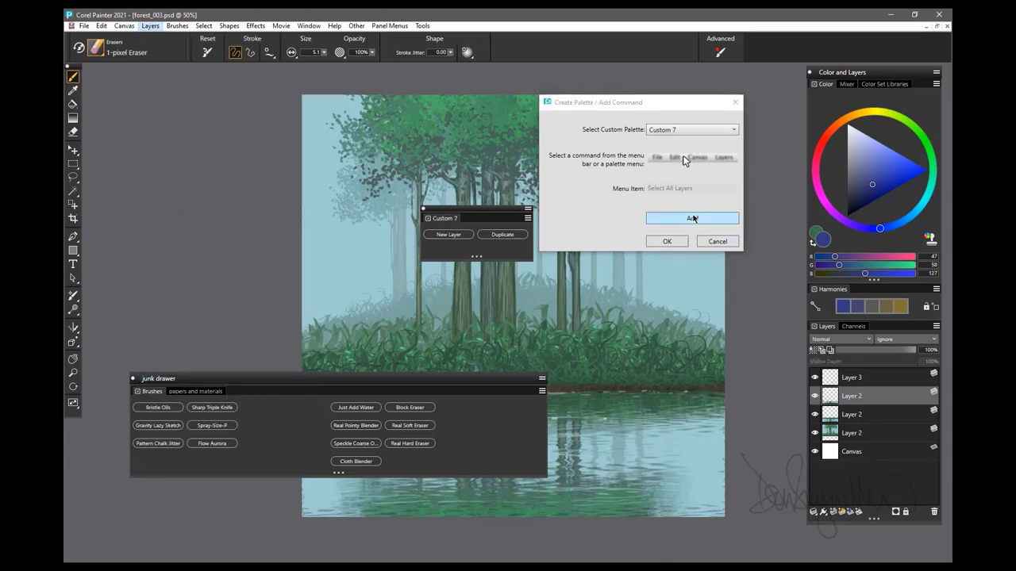
pyautogui.click(675, 218)
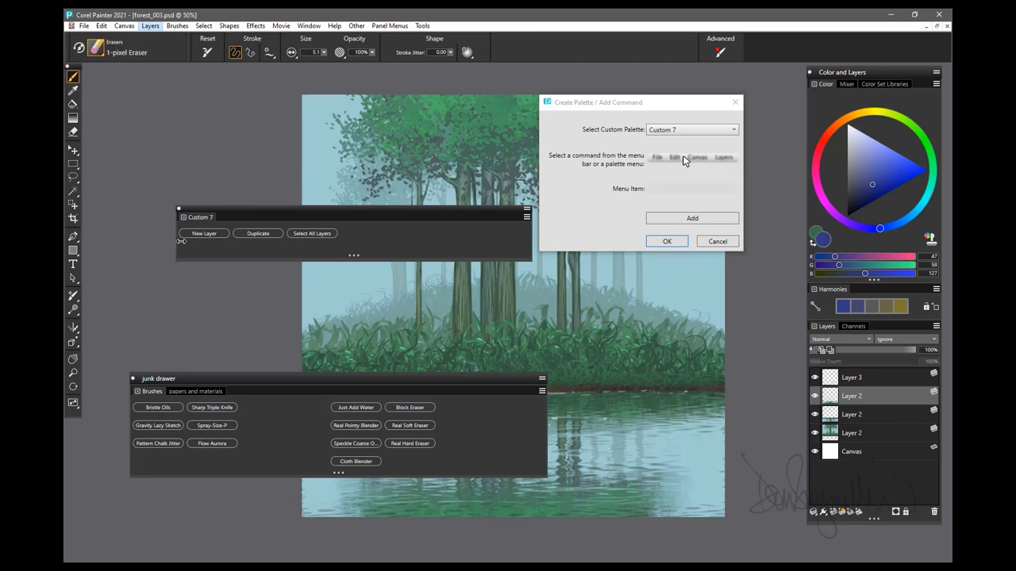
# Add Select > All and Select > Invert Selection buttons to Custom 7.
pyautogui.click(207, 26)
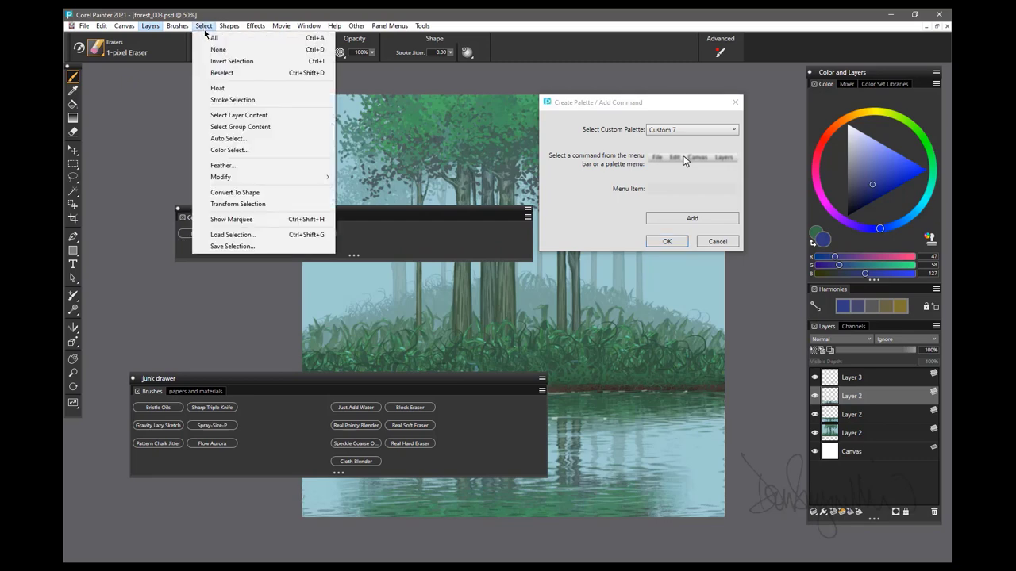
pyautogui.click(211, 39)
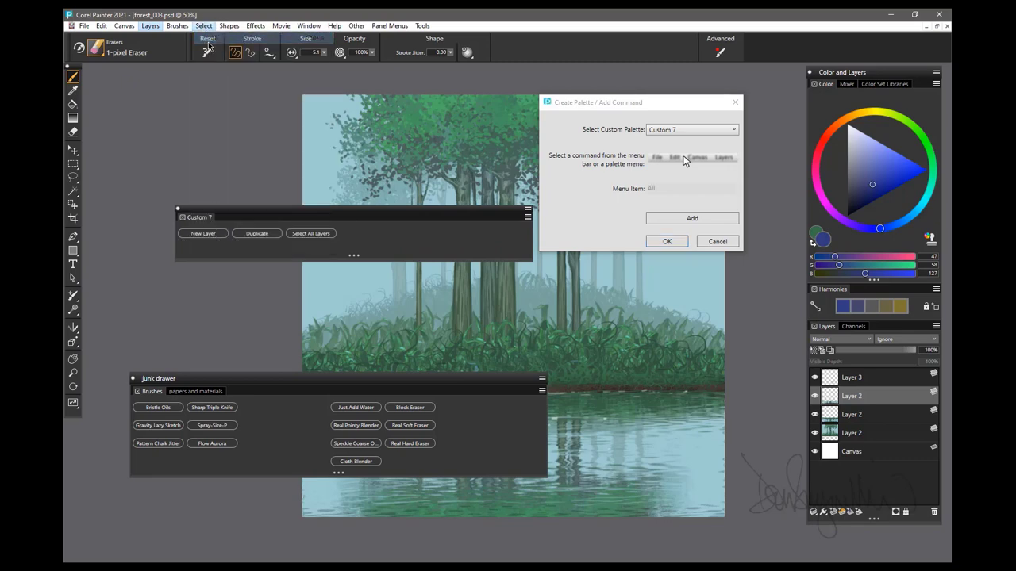
pyautogui.click(694, 225)
pyautogui.click(204, 27)
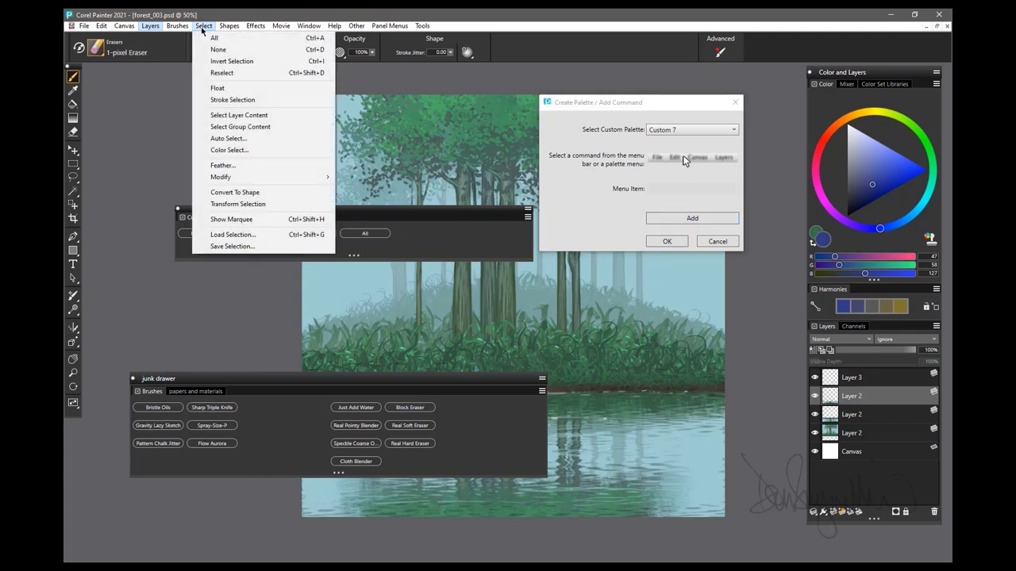
pyautogui.click(232, 62)
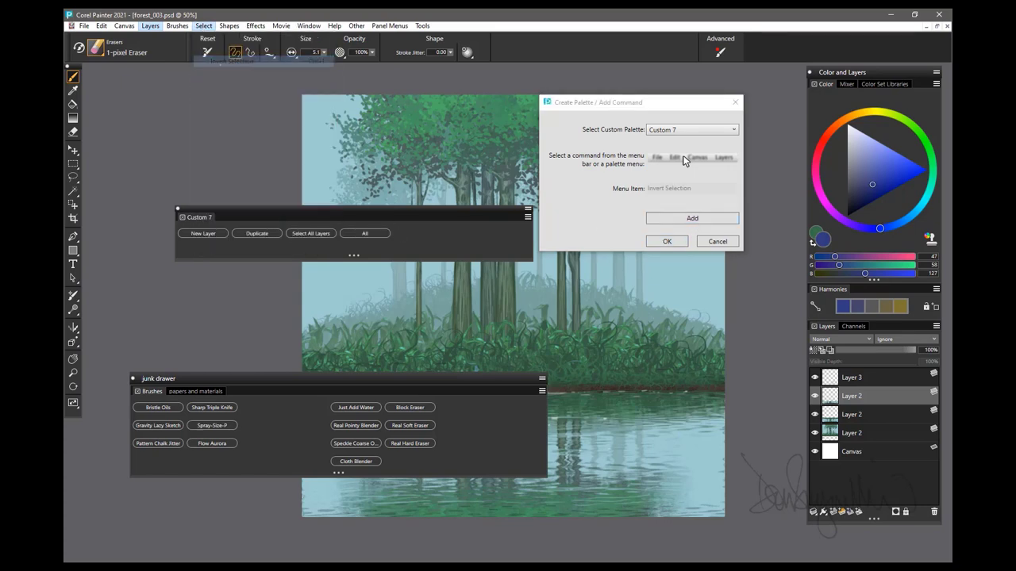
pyautogui.click(707, 219)
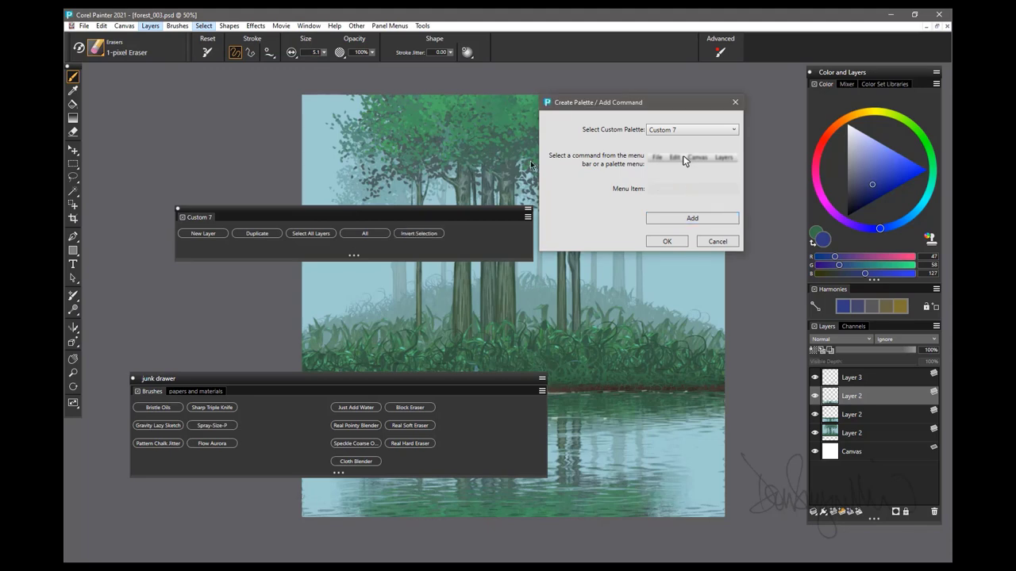
# Add an Effects > Tonal Control > Correct Colors button and make Custom 7 taller.
pyautogui.click(282, 26)
pyautogui.click(256, 27)
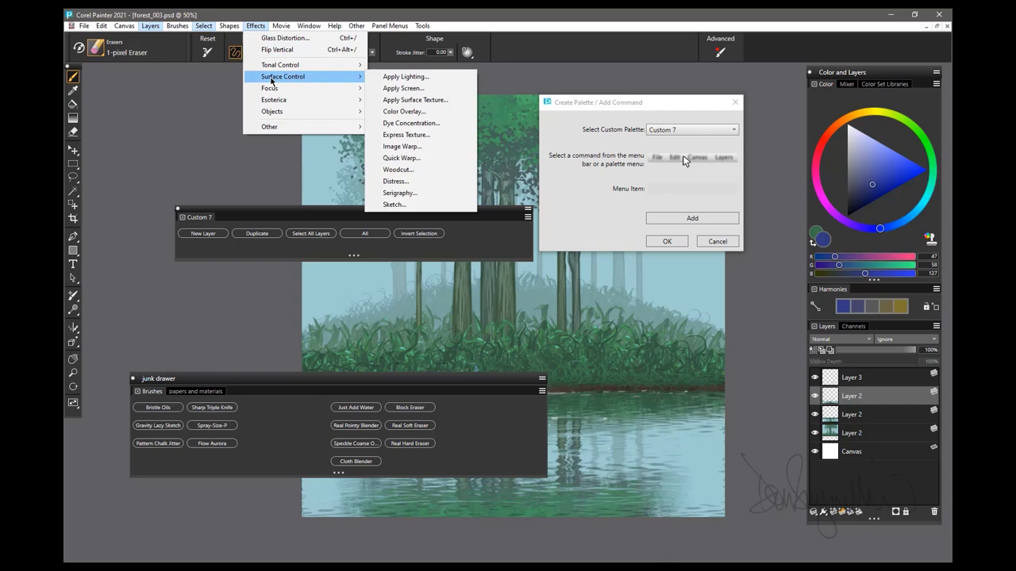
pyautogui.moveTo(280, 64)
pyautogui.click(413, 65)
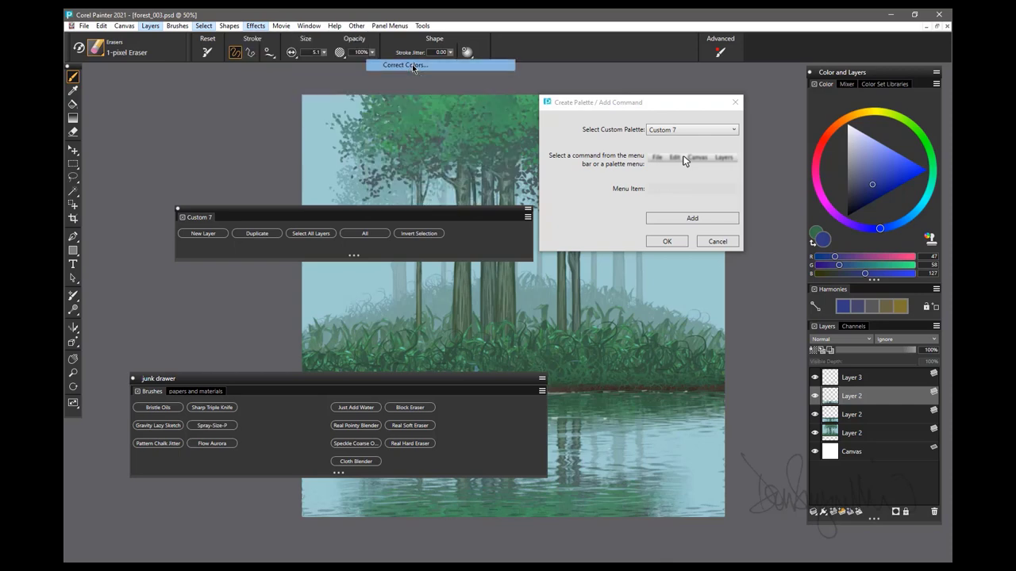
pyautogui.click(704, 221)
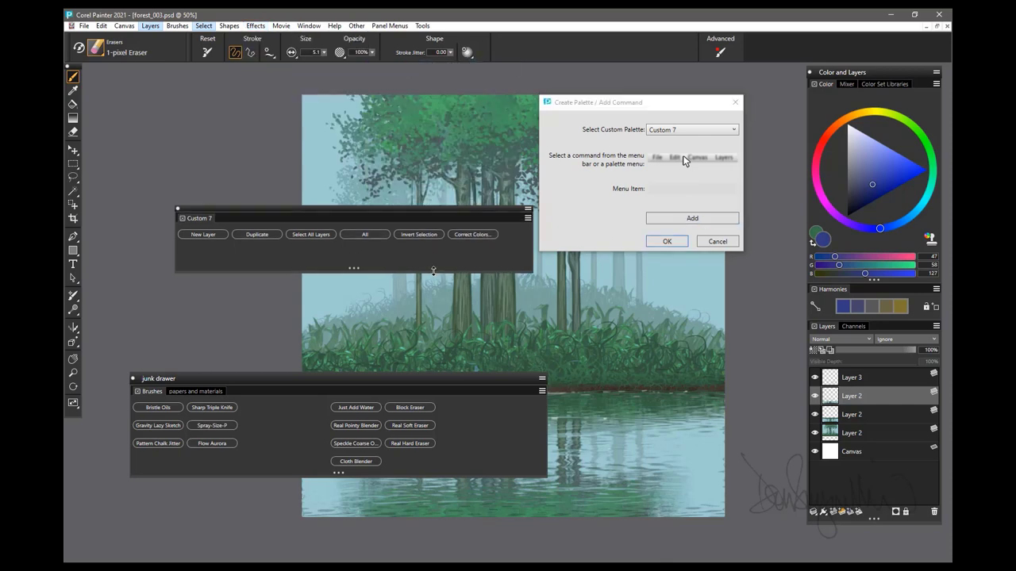
pyautogui.moveTo(433, 259); pyautogui.dragTo(433, 309)
# Add an Apply Marbling button, resize Custom 7 to fit, and close the dialog.
pyautogui.click(256, 26)
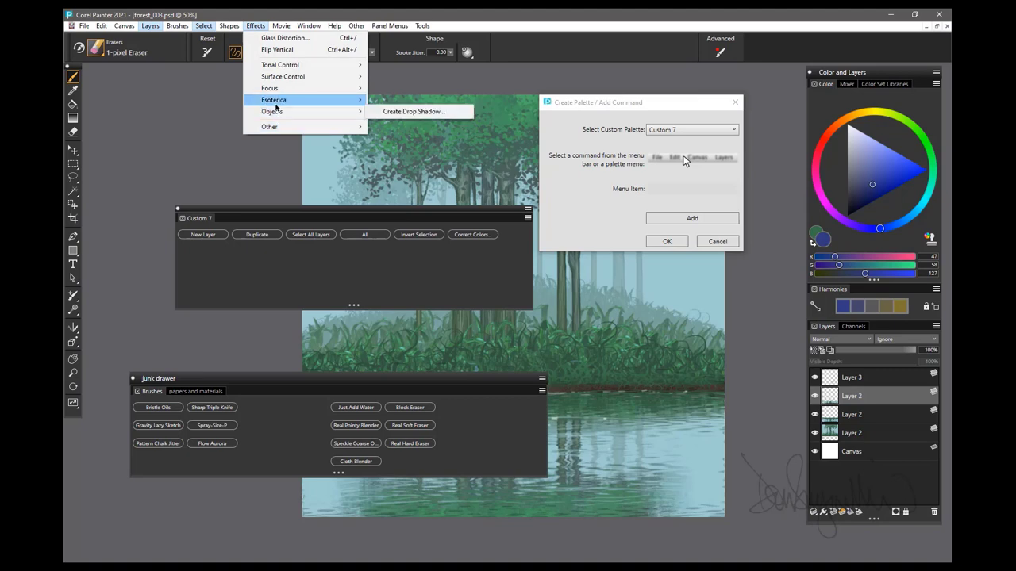
pyautogui.click(409, 102)
pyautogui.click(684, 218)
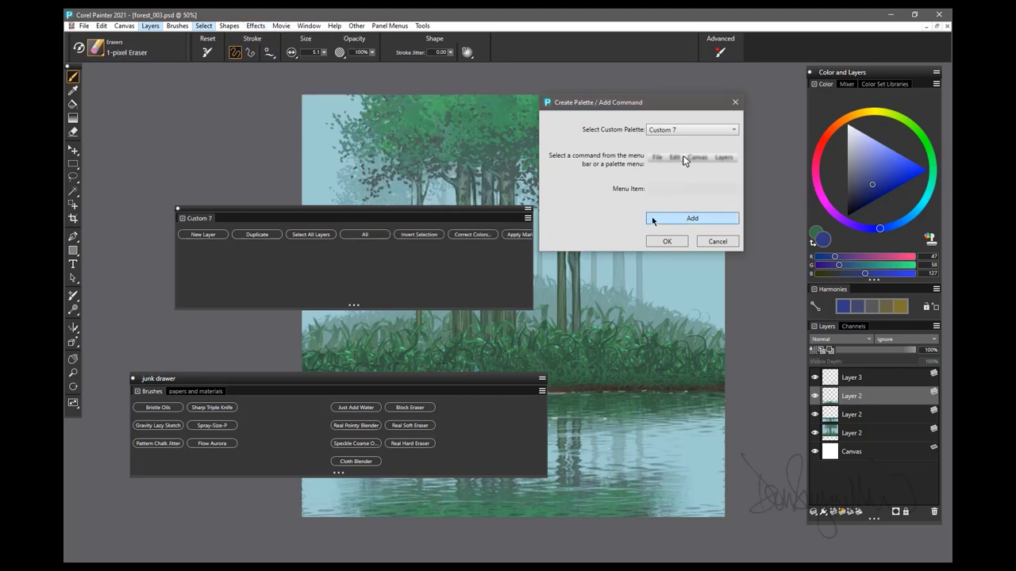
pyautogui.moveTo(533, 297); pyautogui.dragTo(577, 300)
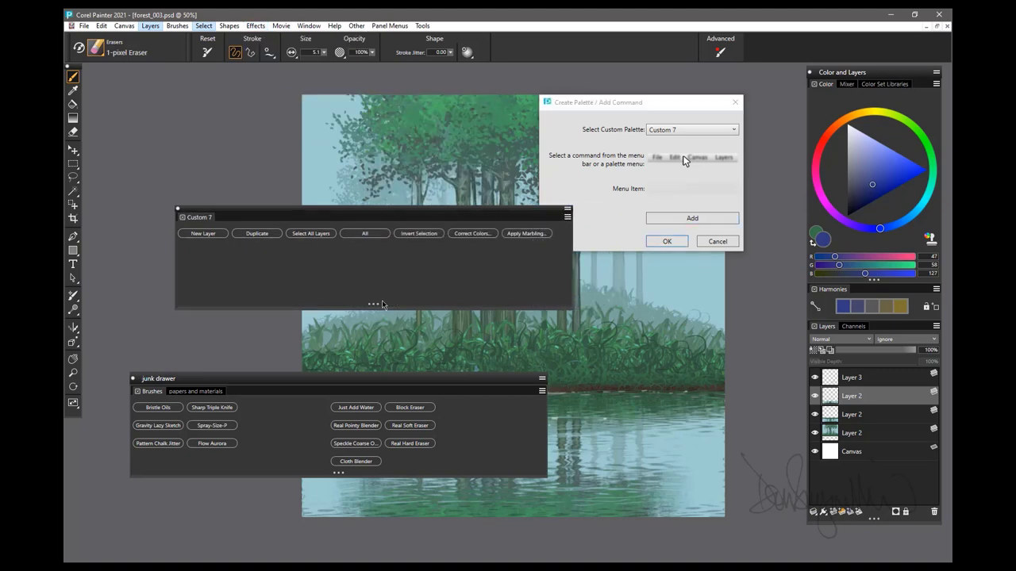
pyautogui.moveTo(376, 304); pyautogui.dragTo(373, 260)
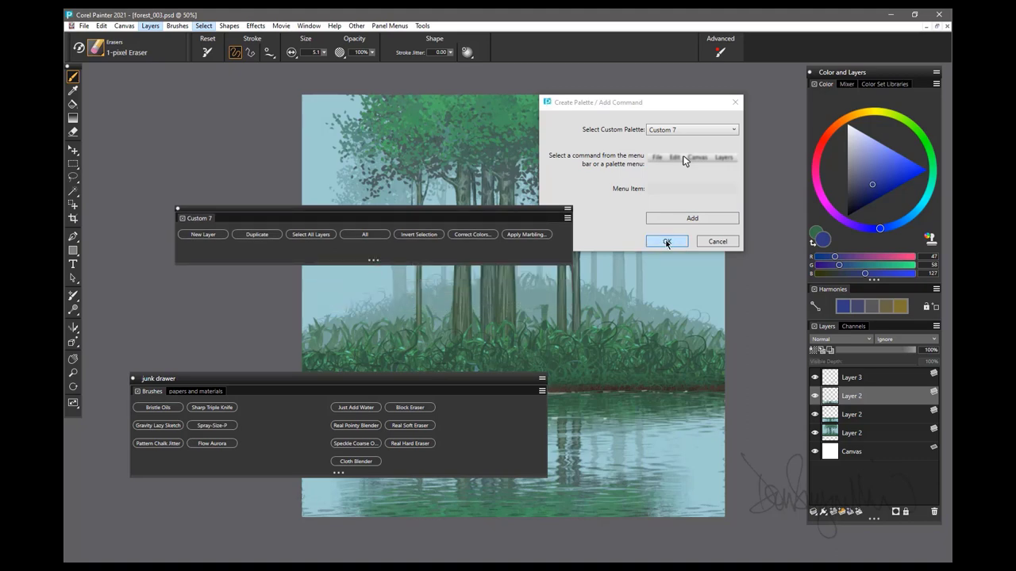
pyautogui.click(667, 242)
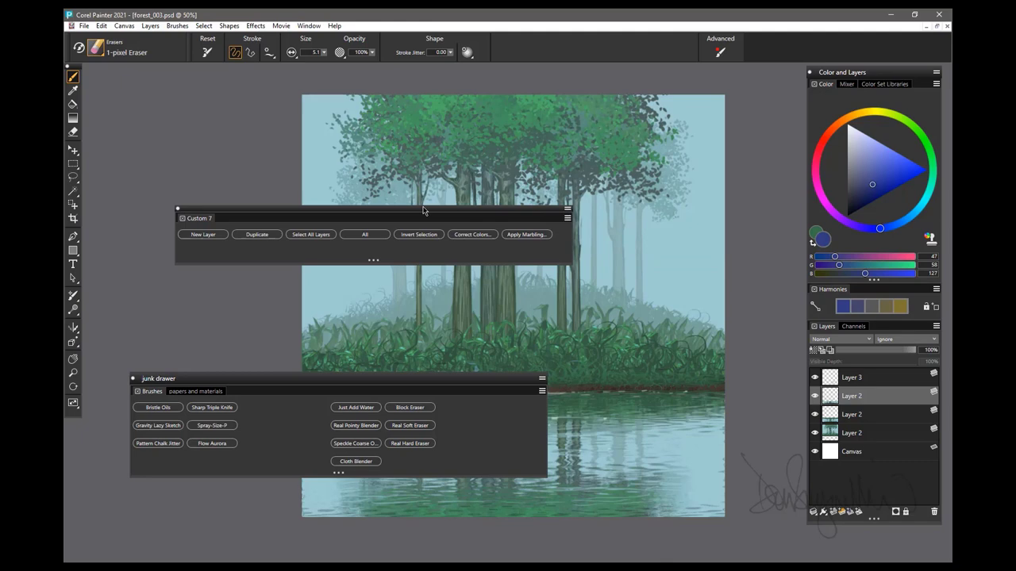
# Rename the Custom 7 palette to 'layers' in the custom palette organizer.
pyautogui.moveTo(423, 211); pyautogui.dragTo(510, 195)
pyautogui.click(308, 25)
pyautogui.moveTo(334, 123)
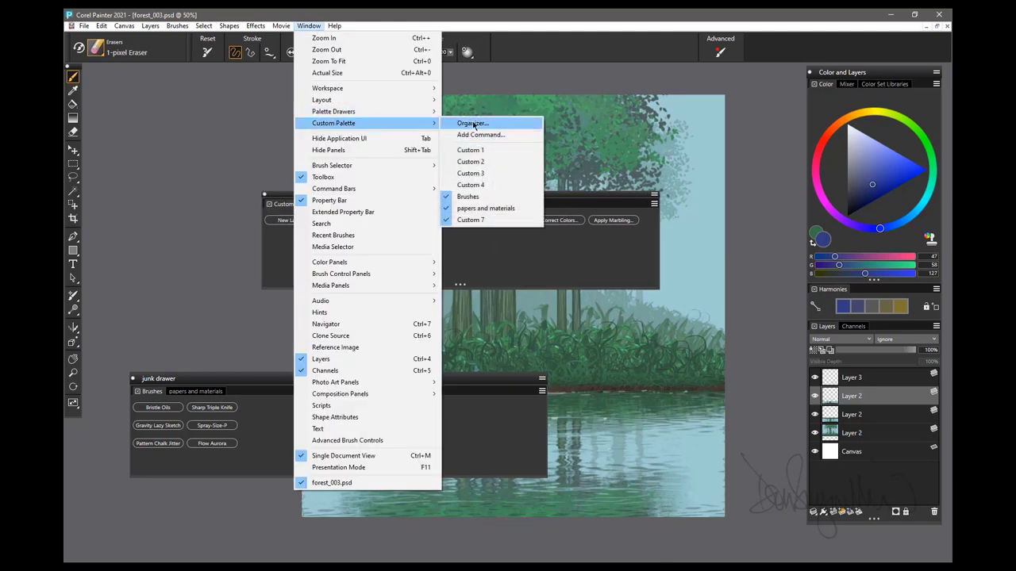
pyautogui.click(473, 123)
pyautogui.click(423, 269)
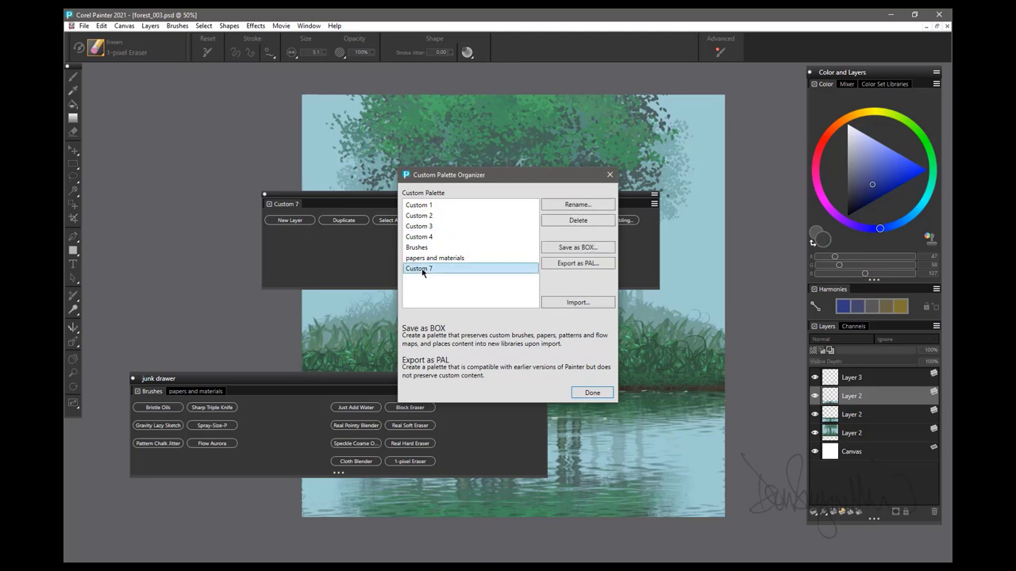
pyautogui.click(578, 204)
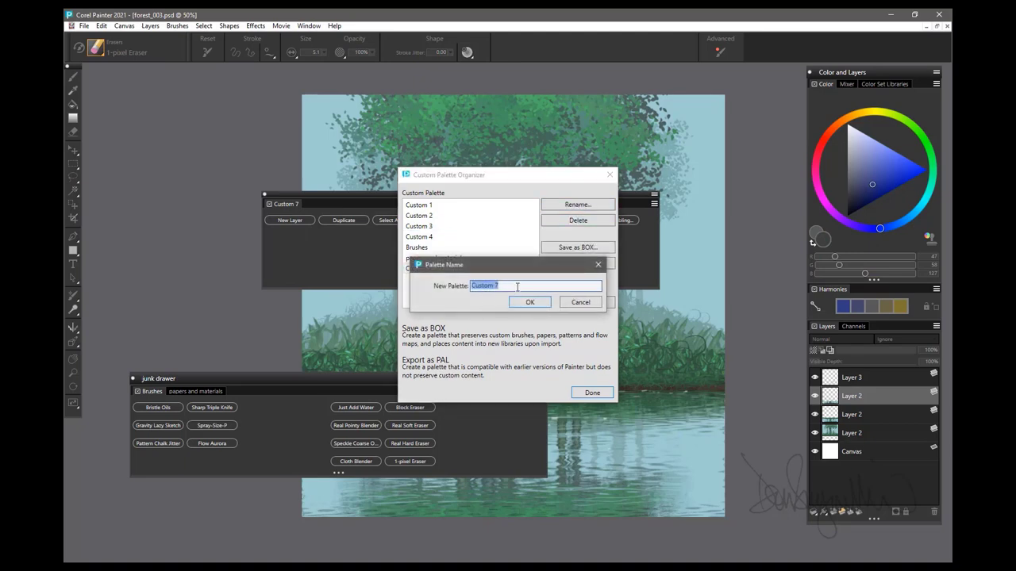
pyautogui.write('ayers')
pyautogui.click(535, 303)
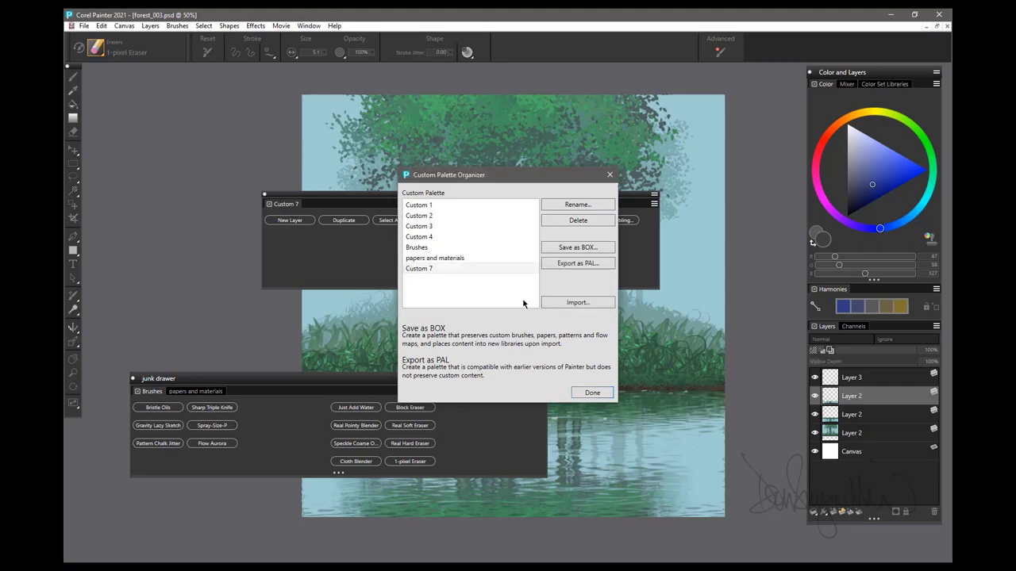
pyautogui.click(596, 394)
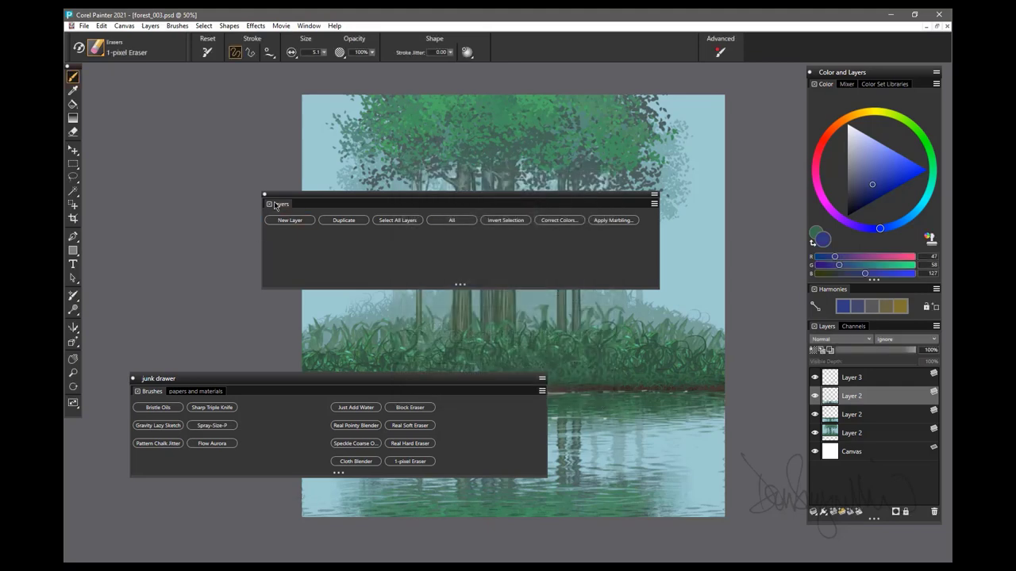
# Dock the layers palette into the junk drawer and check its three tabs switch.
pyautogui.moveTo(279, 204); pyautogui.dragTo(254, 392)
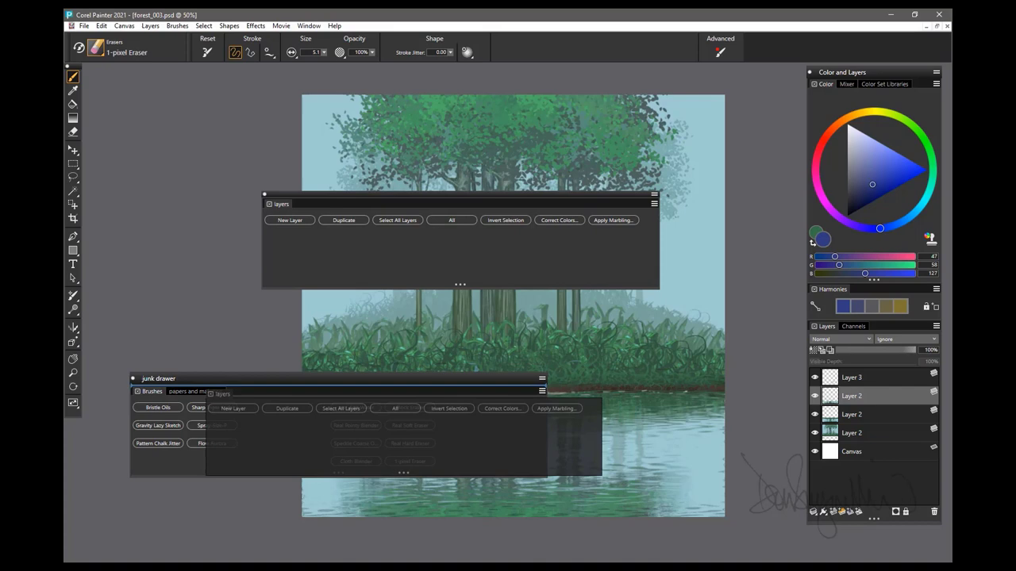
pyautogui.moveTo(254, 392)
pyautogui.mouseDown()
pyautogui.moveTo(222, 392)
pyautogui.moveTo(239, 394)
pyautogui.mouseUp()
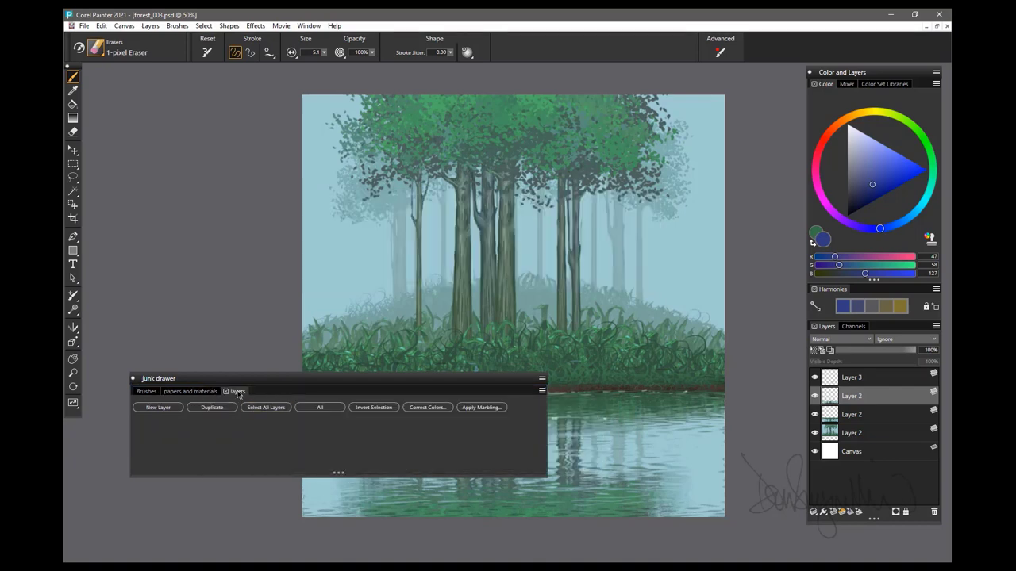
pyautogui.click(140, 392)
pyautogui.click(194, 392)
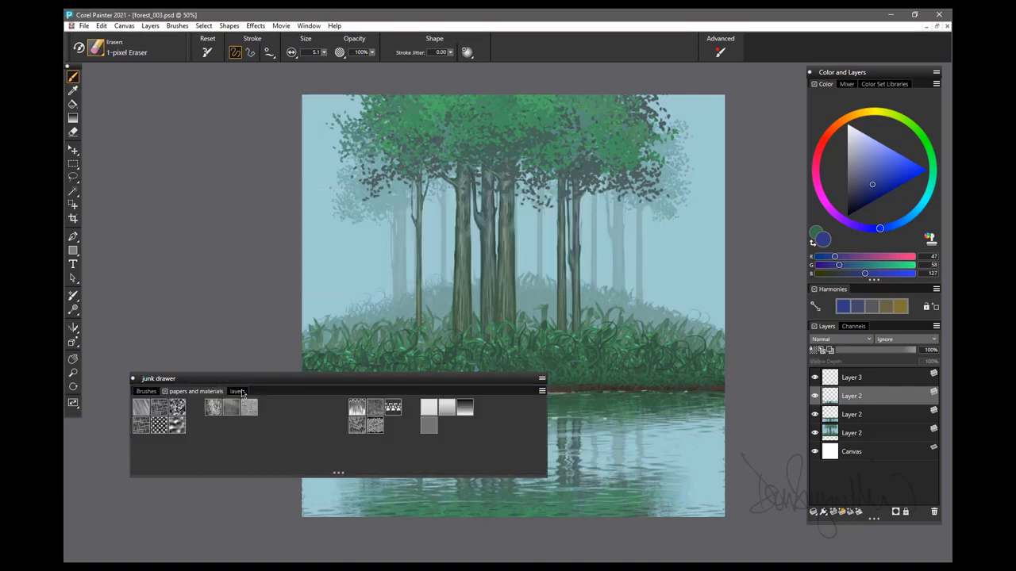
pyautogui.click(241, 392)
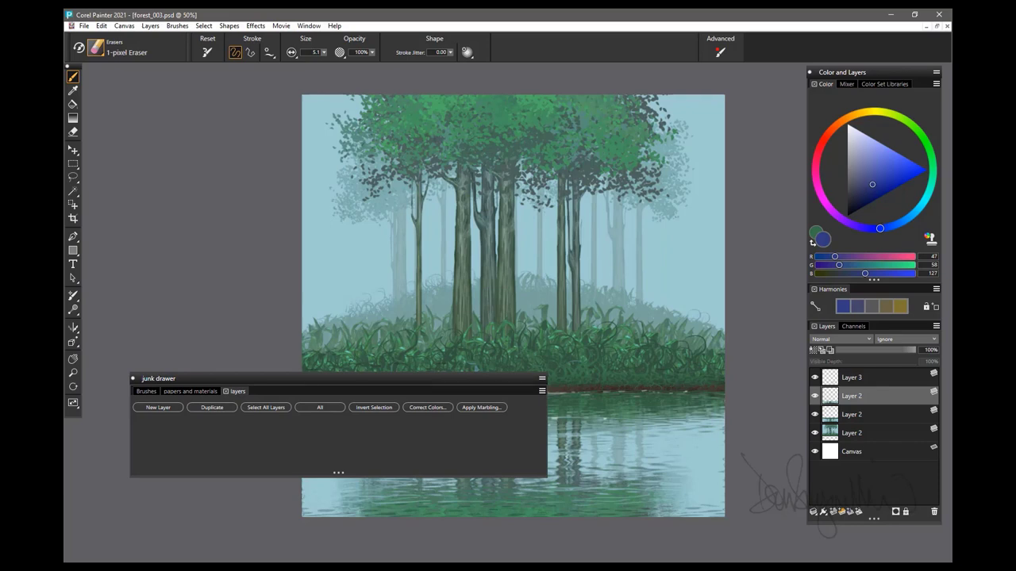
pyautogui.click(214, 392)
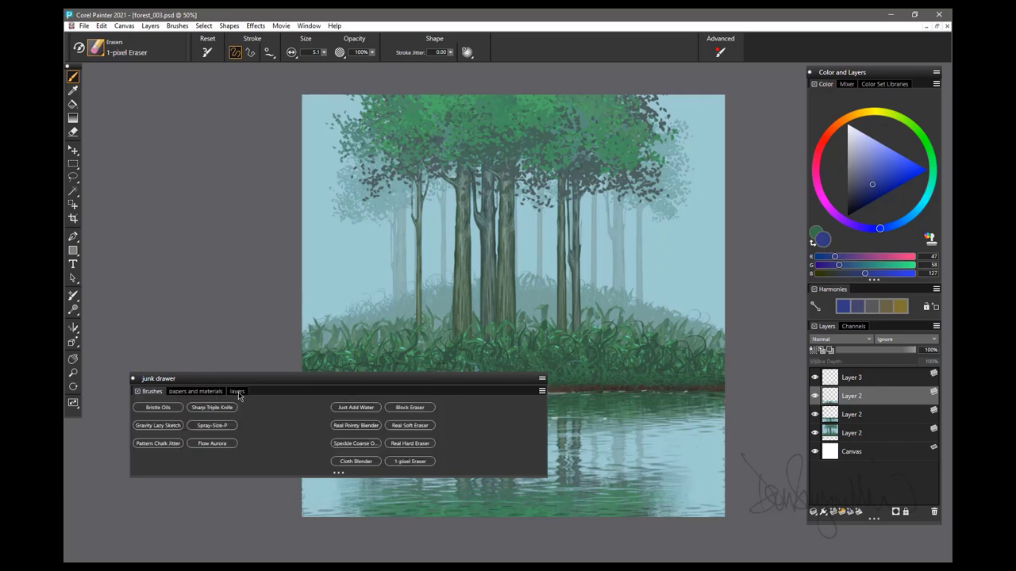
pyautogui.click(308, 26)
pyautogui.moveTo(333, 123)
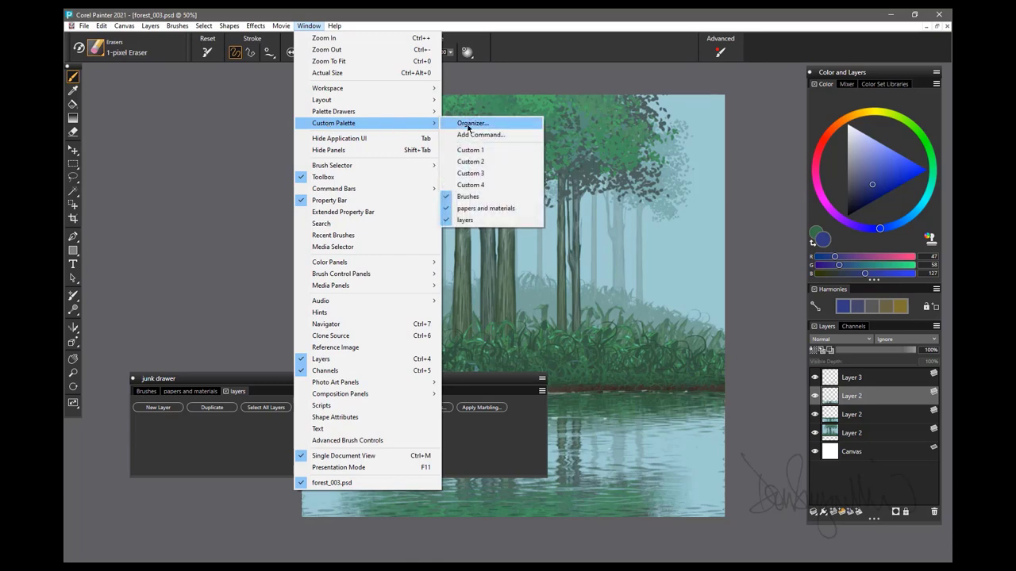
# Review the custom palette list, then move the junk drawer up over the forest painting.
pyautogui.click(469, 124)
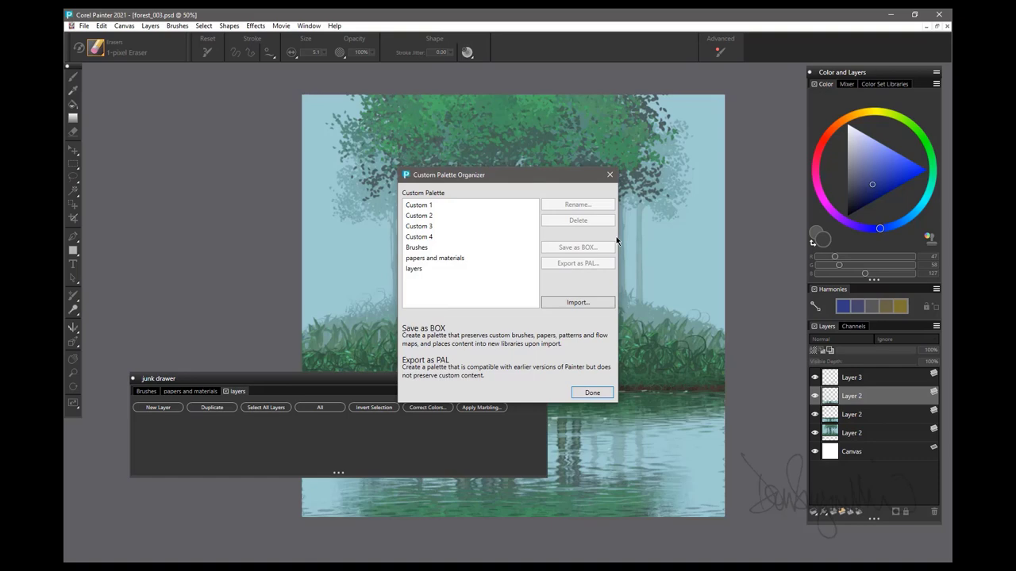
pyautogui.moveTo(488, 180); pyautogui.dragTo(466, 124)
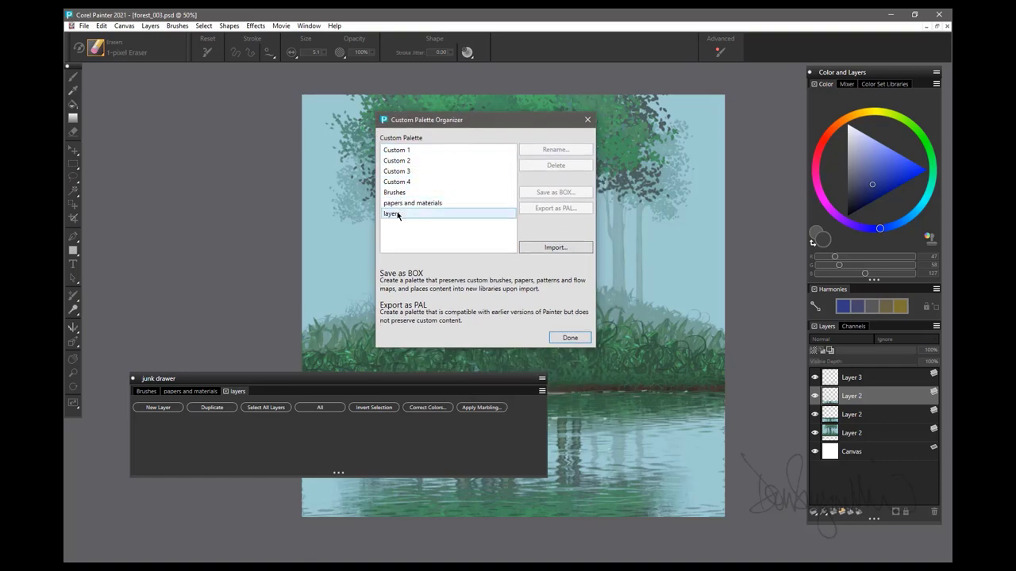
pyautogui.press('b')
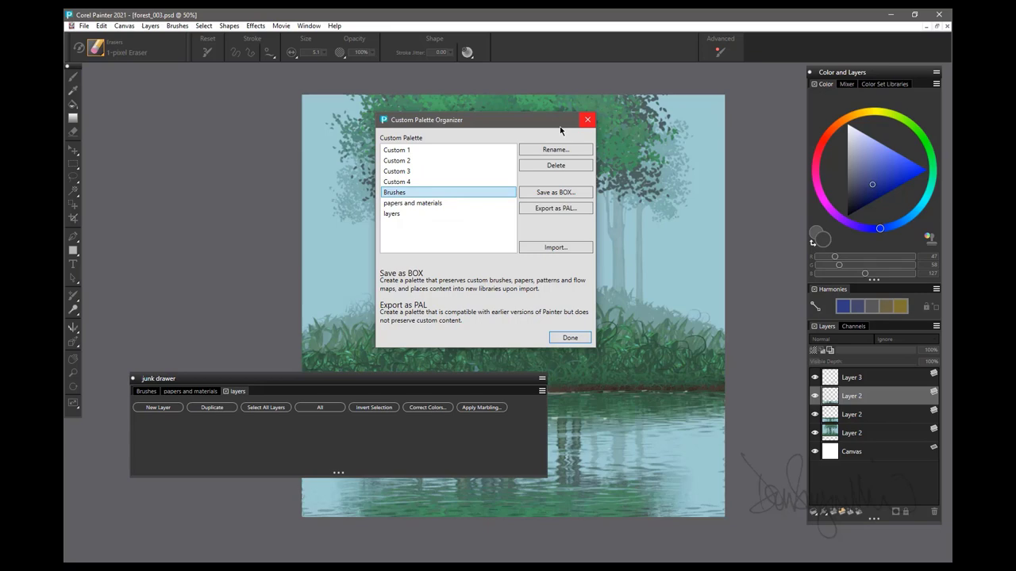
pyautogui.click(571, 338)
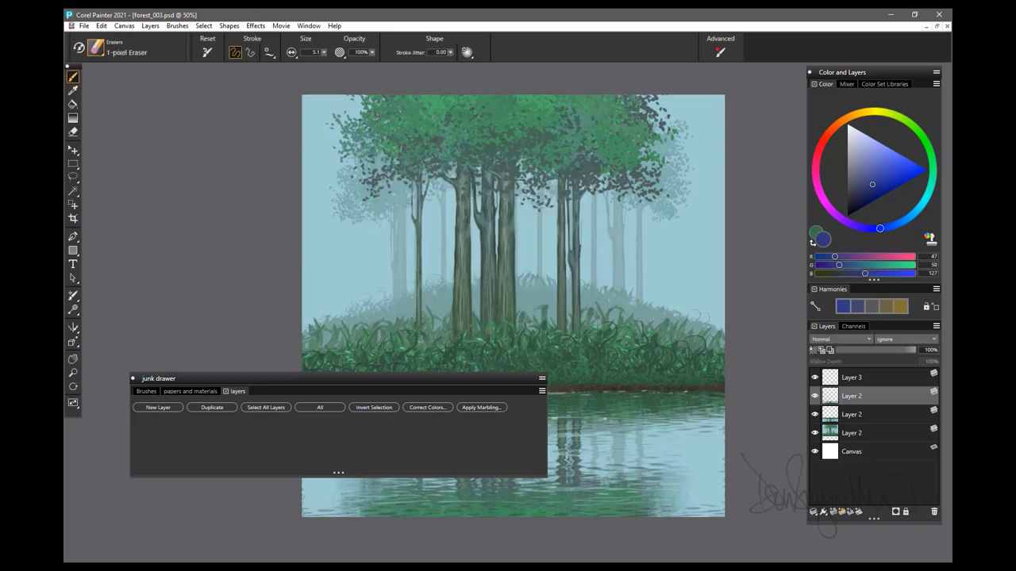
pyautogui.moveTo(315, 383); pyautogui.dragTo(392, 188)
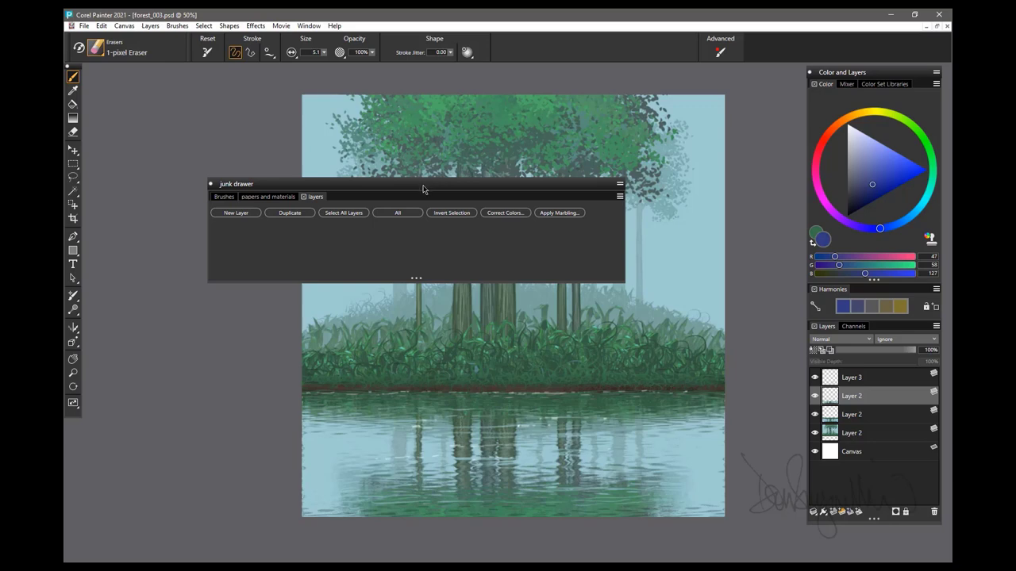
pyautogui.moveTo(424, 184); pyautogui.dragTo(453, 179)
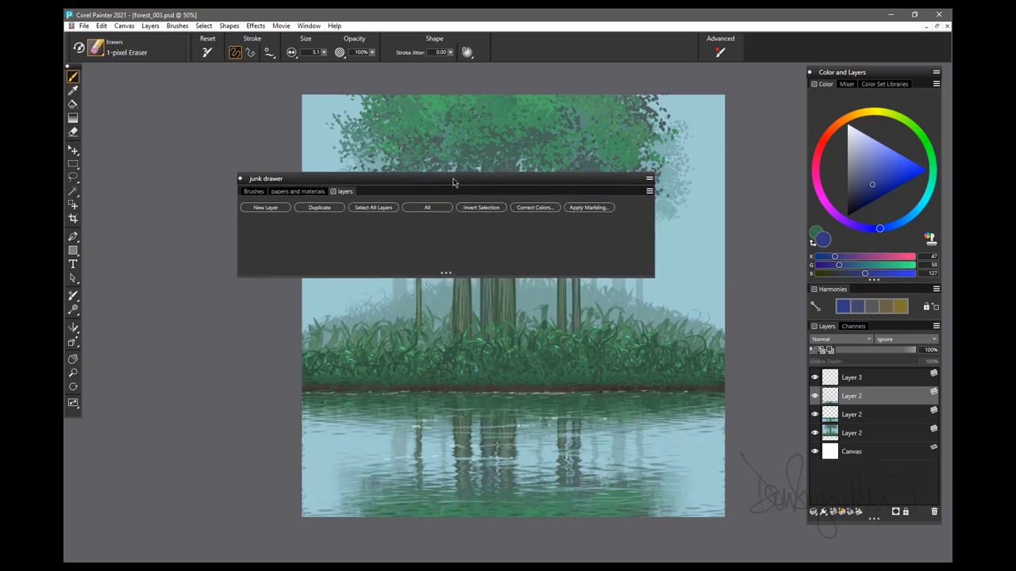